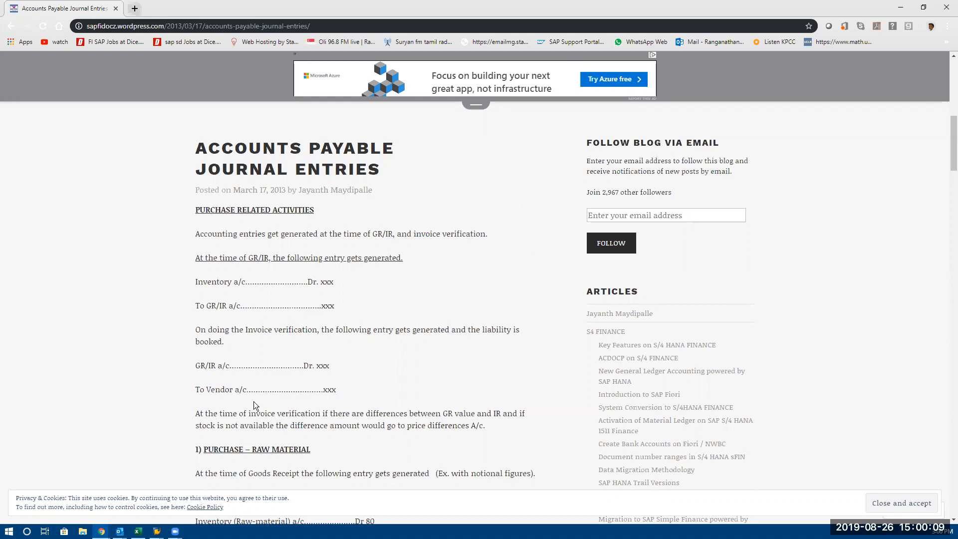
Switch from the browser article to the SAP Easy Access session, passing through the EKPO data browser session
left_click(156, 531)
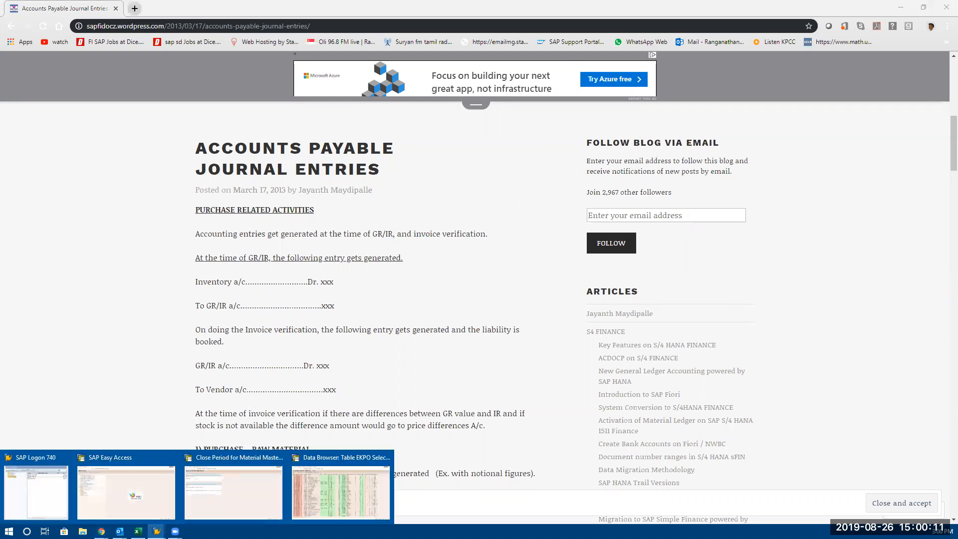
left_click(327, 493)
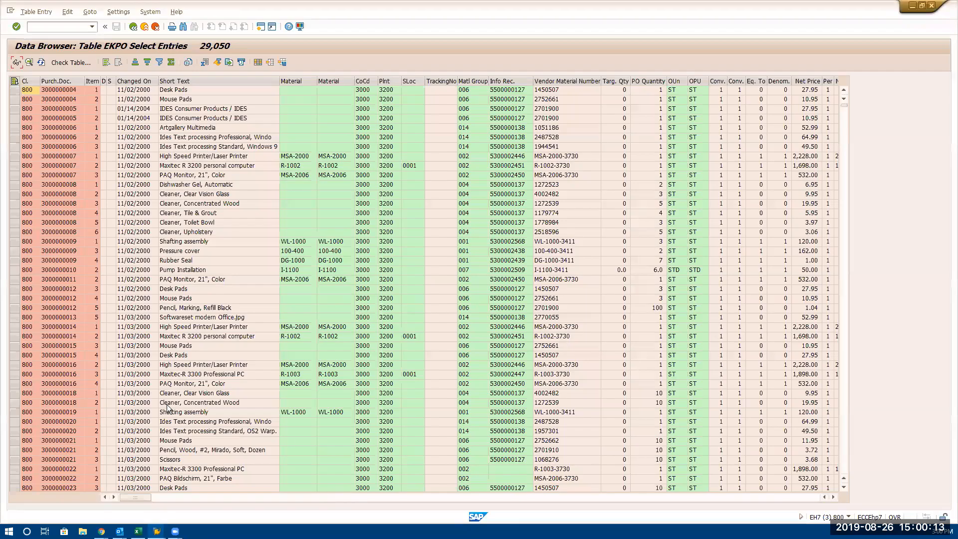
left_click(156, 531)
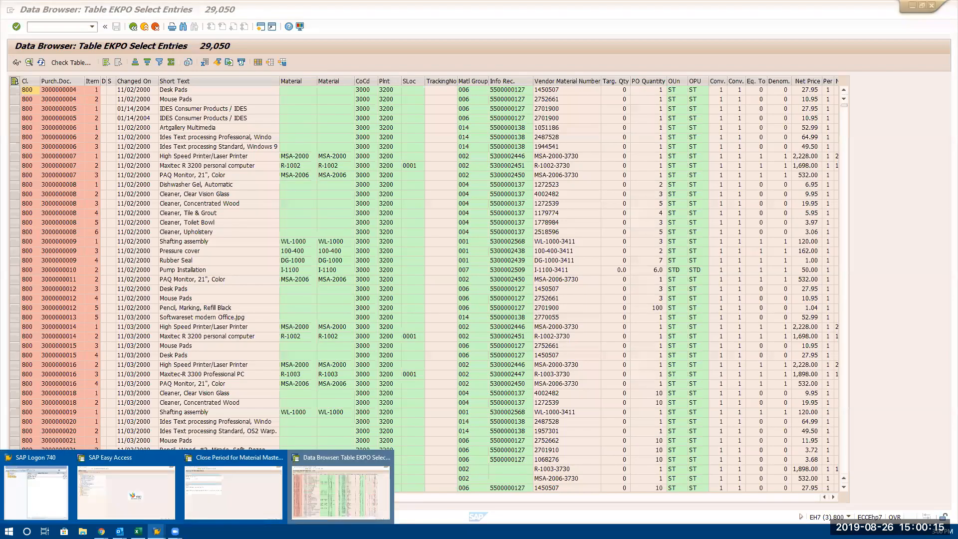
left_click(140, 492)
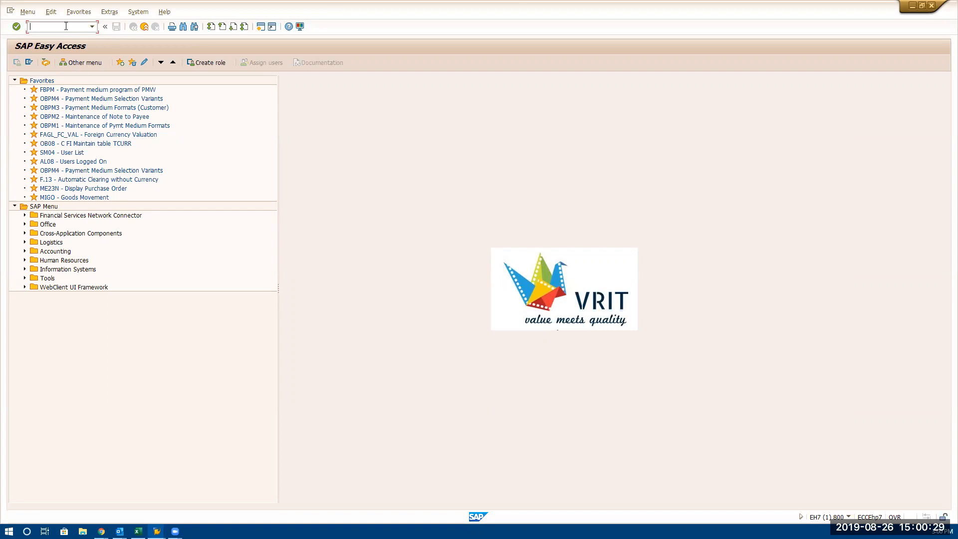
type("me23n")
key("BackSpace")
key("BackSpace")
key("BackSpace")
key("BackSpace")
key("BackSpace")
Bring up the accounts payable journal entries article in the browser, then return to the SAP Easy Access session
key("alt+Tab")
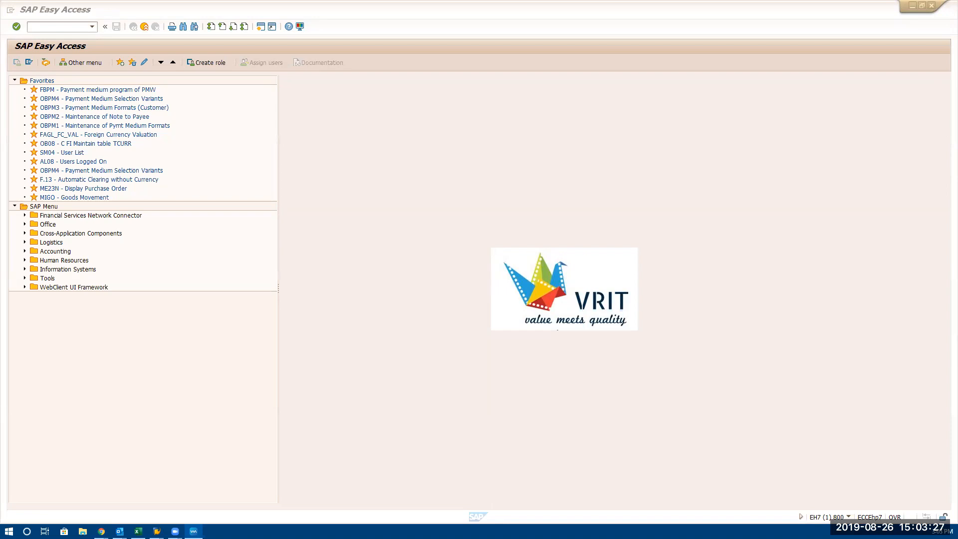
key("alt+Tab")
left_click(101, 532)
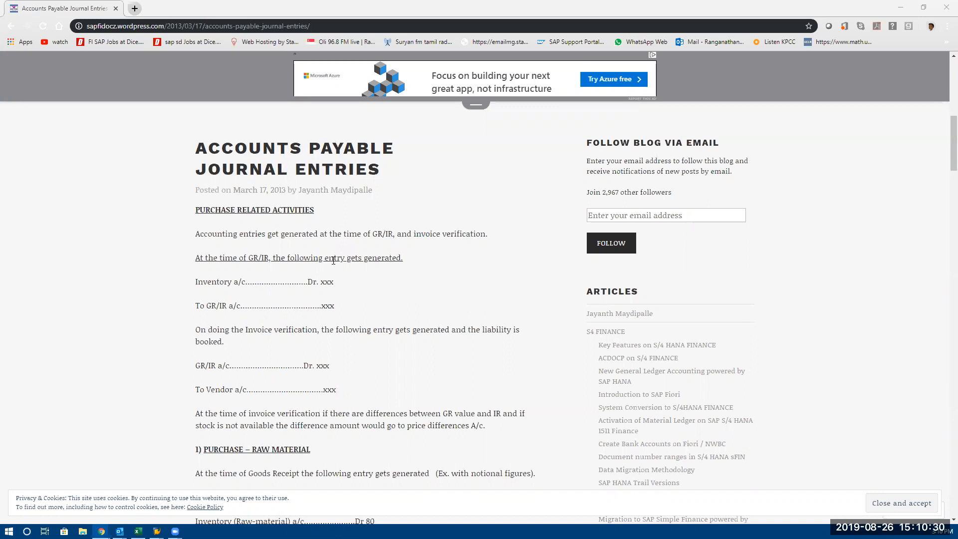
mouse_move(156, 531)
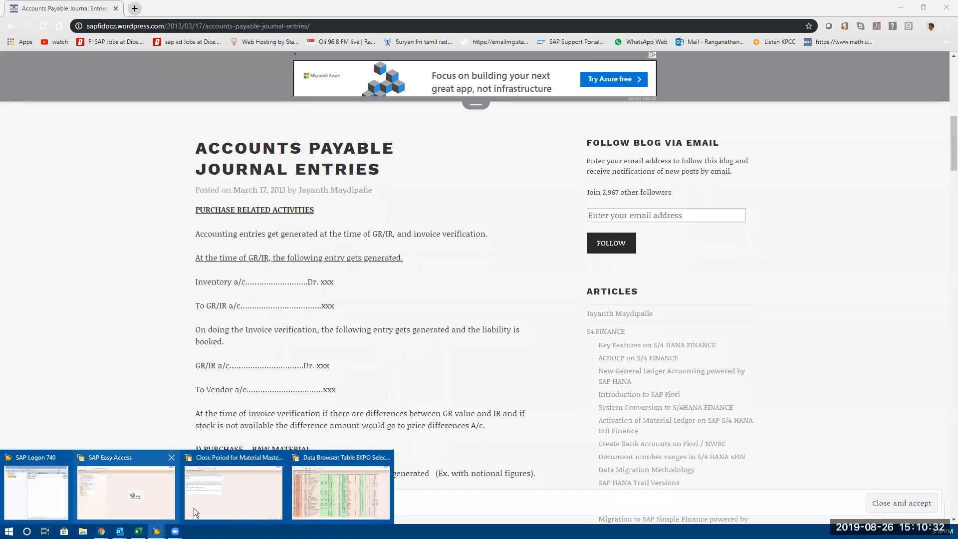
left_click(131, 492)
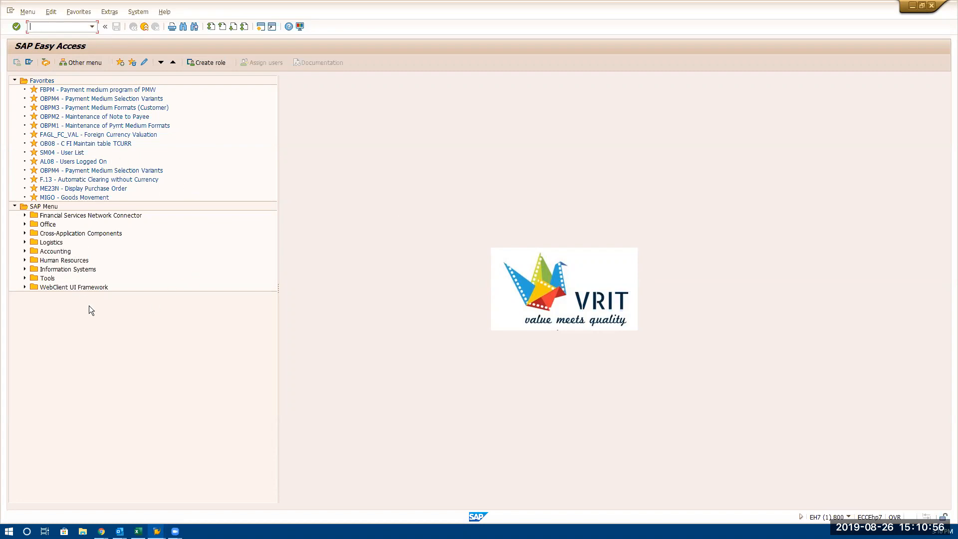
Run transaction SPRO, display the SAP Reference IMG structure, and return to SAP Easy Access
type("spor")
key("BackSpace")
key("BackSpace")
key("BackSpace")
key("BackSpace")
type("spr")
key("Return")
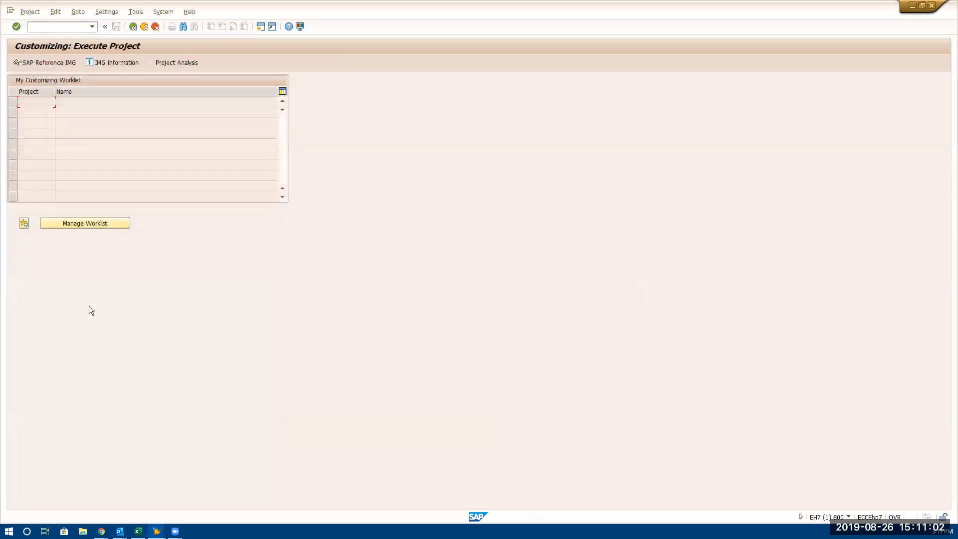
left_click(47, 65)
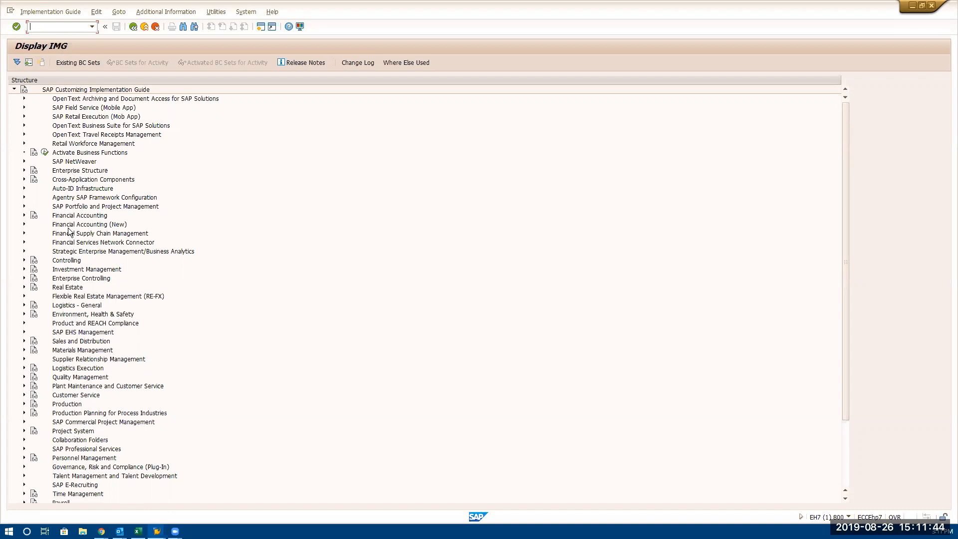
left_click(132, 27)
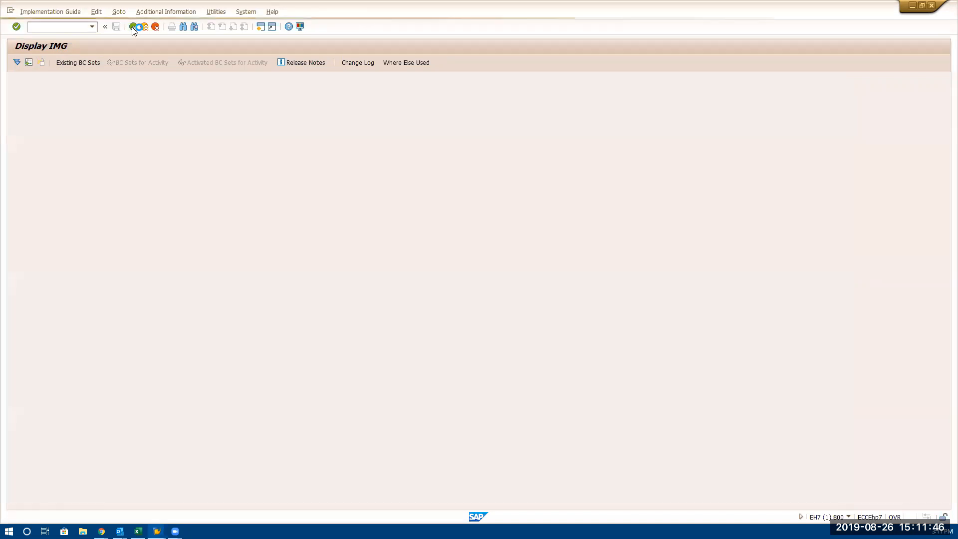
left_click(133, 26)
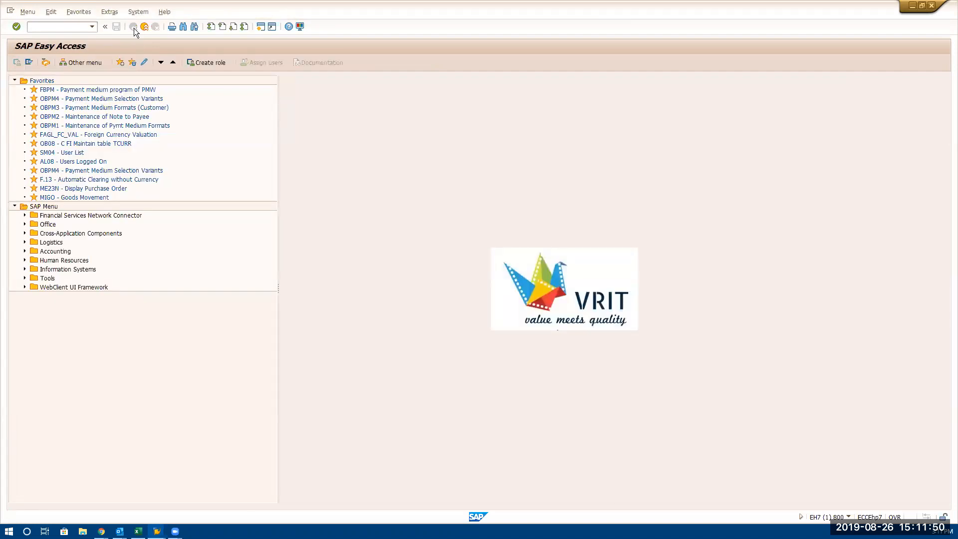
left_click(71, 25)
type("me23n")
left_click(91, 189)
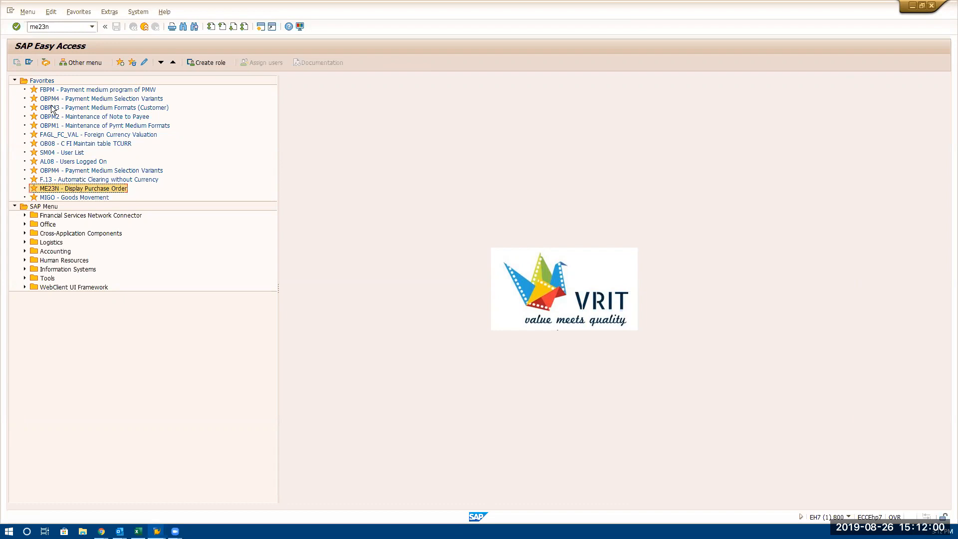
Add transaction ME23N to the Favorites folder
left_click(47, 81)
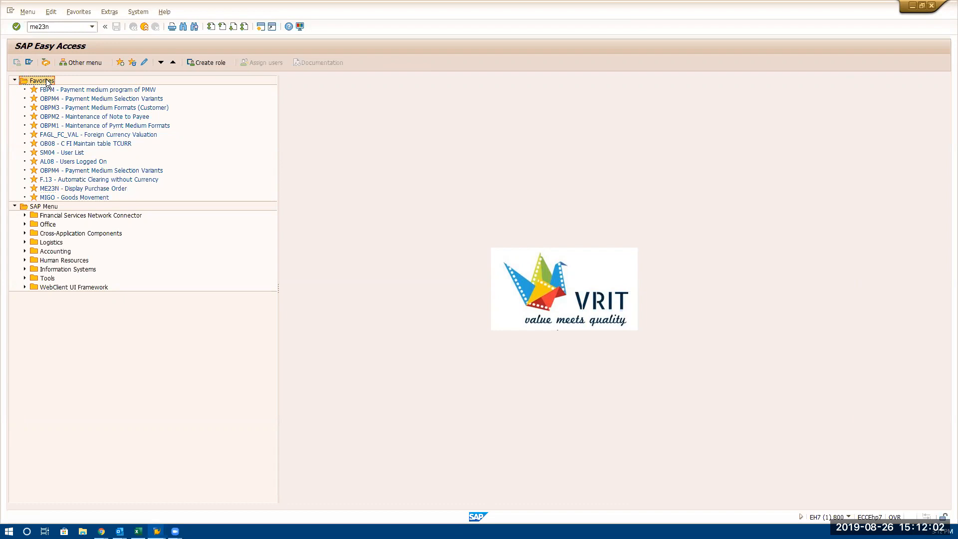
right_click(46, 79)
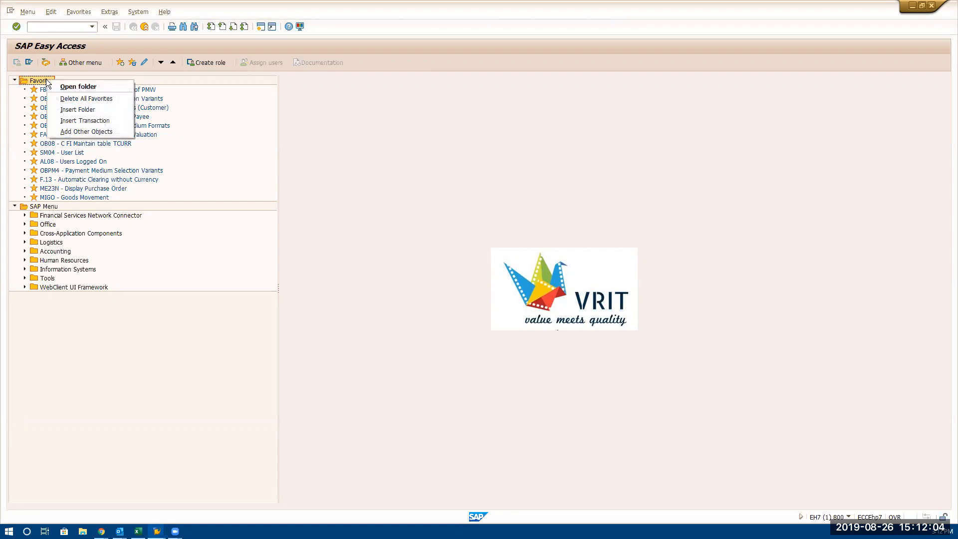
left_click(68, 121)
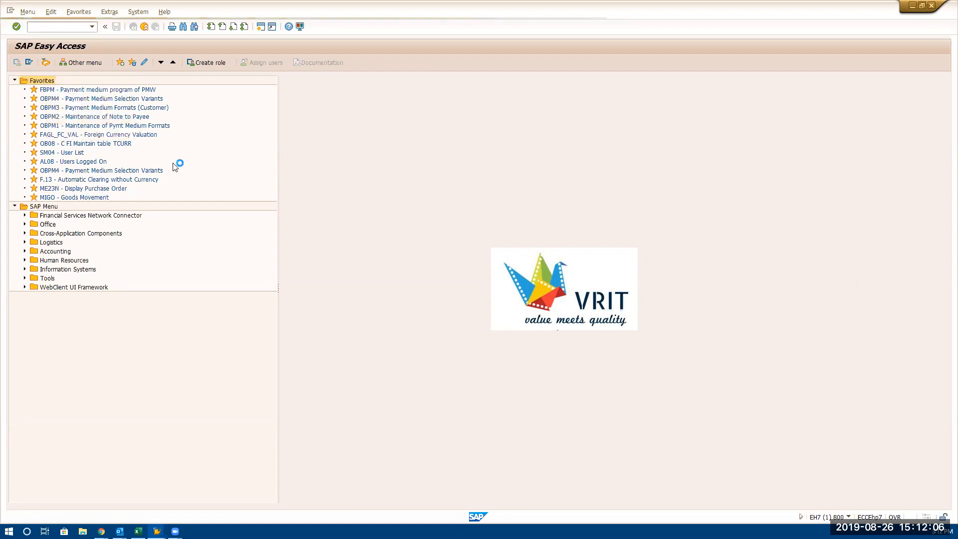
type("M")
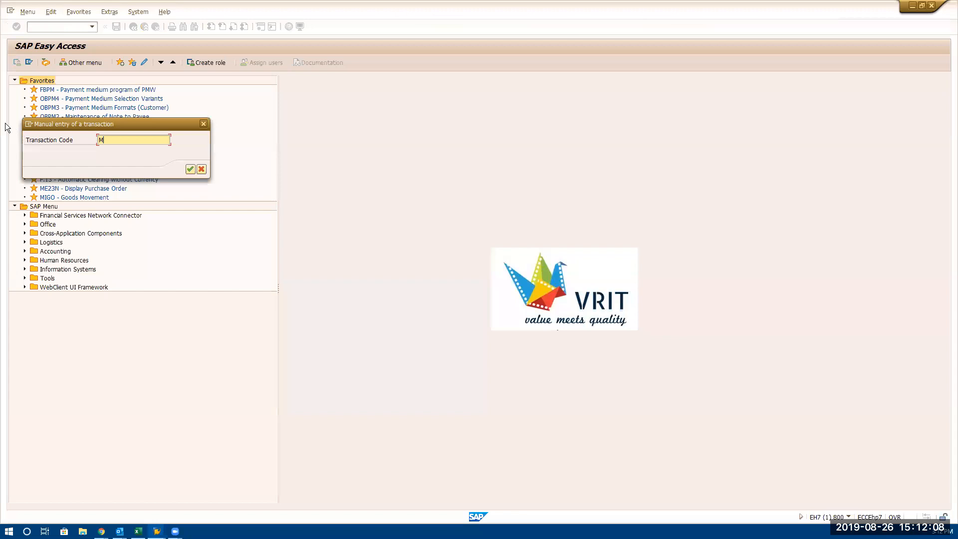
type("E23N")
key("Return")
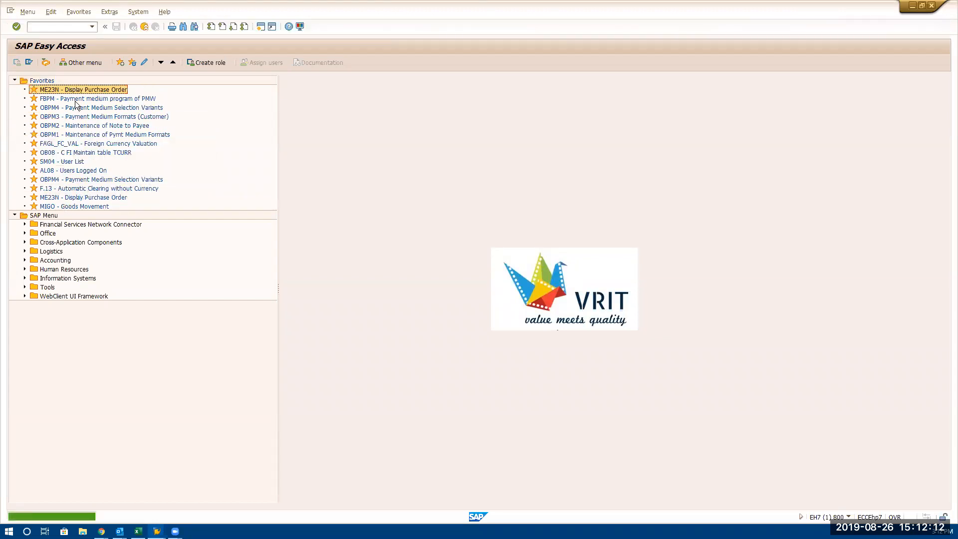
Open ME23N - Display Purchase Order from Favorites and check the session's system and transaction details
double_click(49, 90)
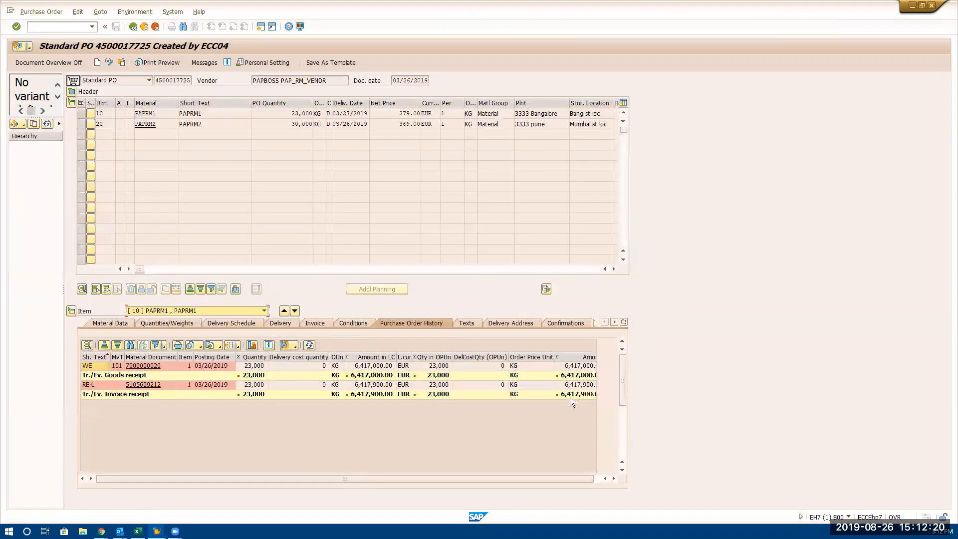
left_click(848, 517)
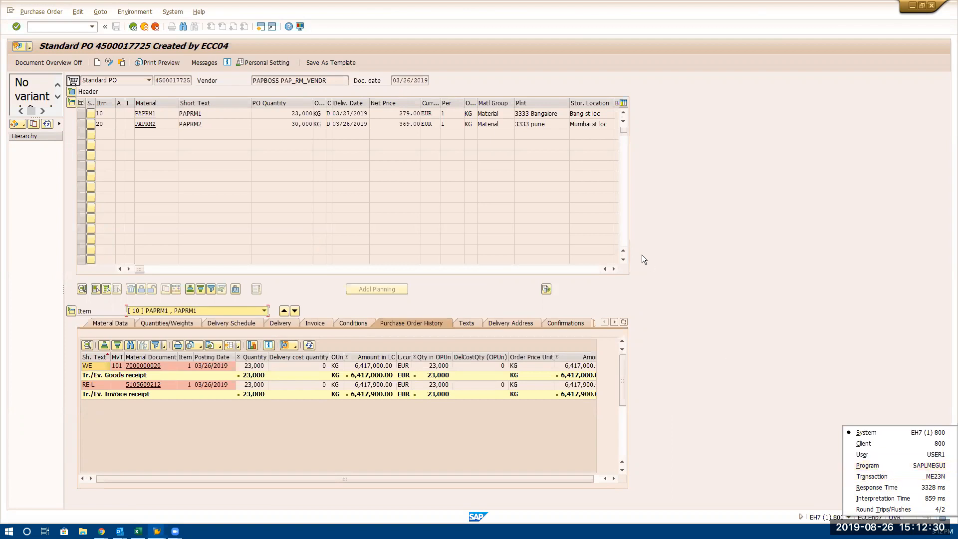
left_click(337, 168)
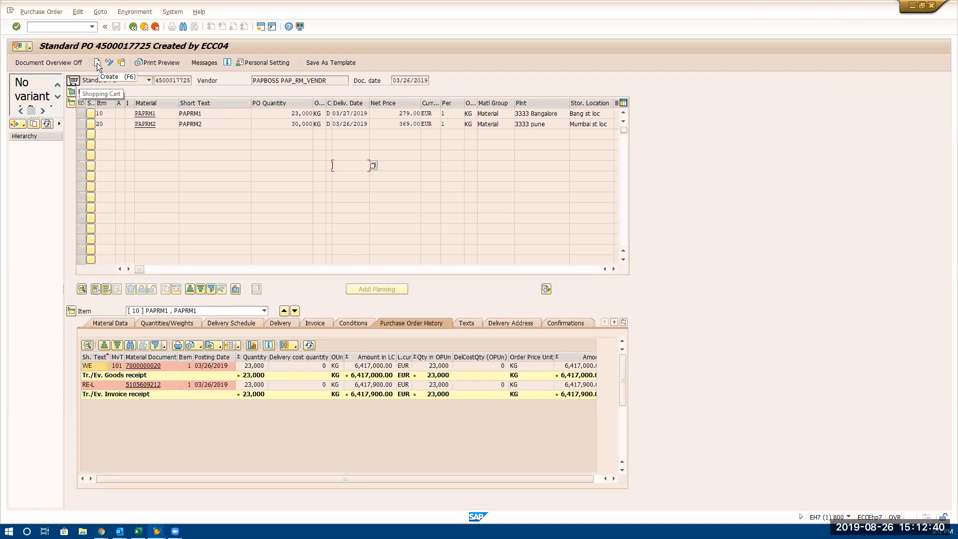
Run /NME21N to leave the displayed order and open the Create Purchase Order screen
left_click(62, 30)
type("/NME231")
key("Return")
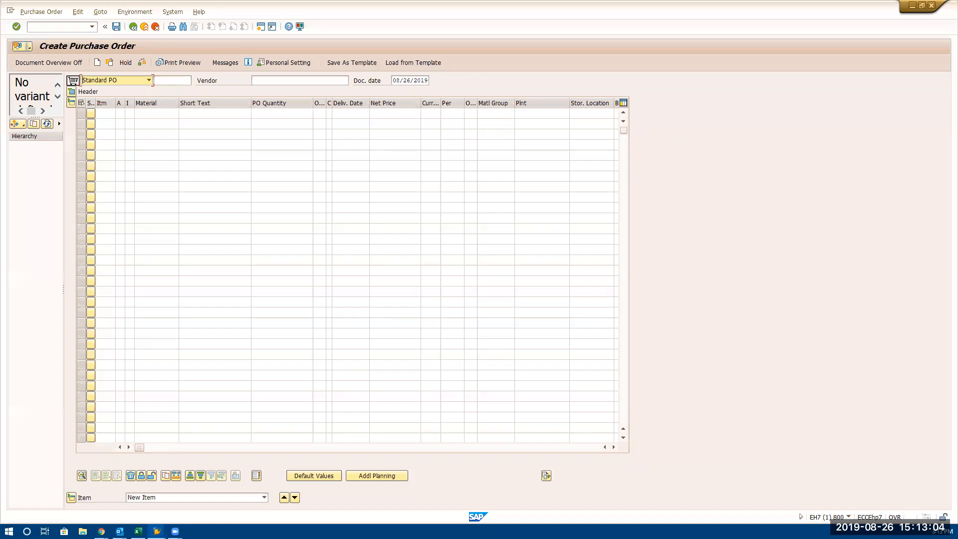
Place a text annotation in the blank area beside the purchase order form, reading ME21N
mouse_move(763, 121)
left_mouse_down()
mouse_move(759, 312)
mouse_move(776, 313)
left_mouse_up()
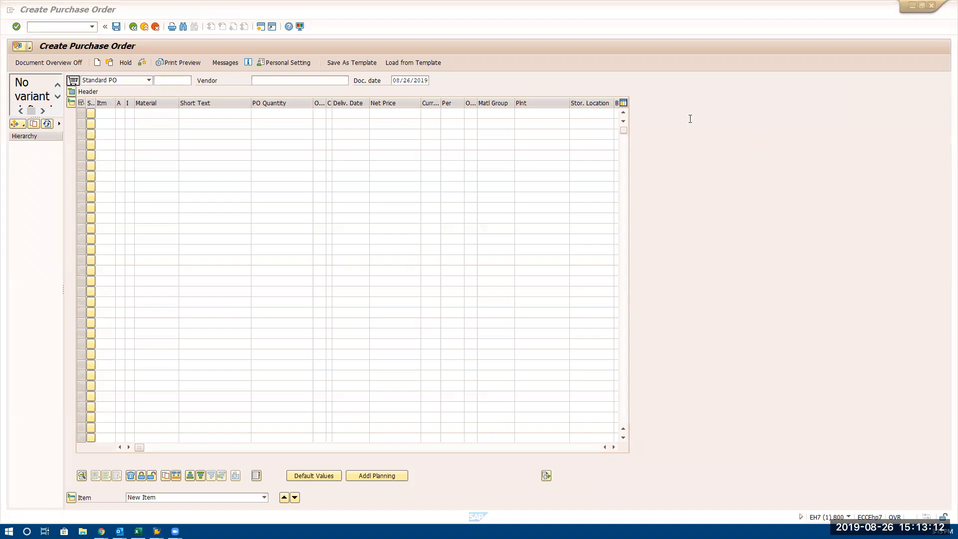
left_click(808, 84)
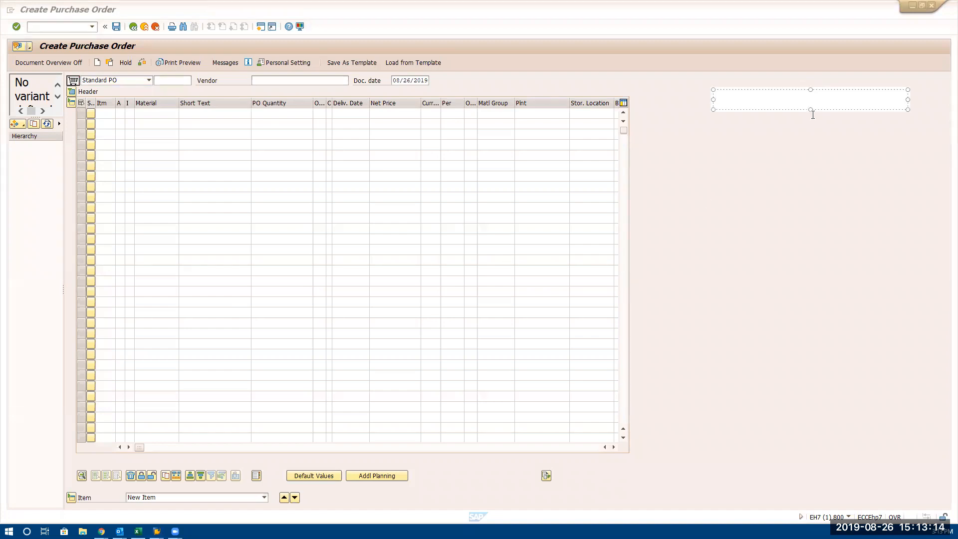
left_click_drag(814, 107, 793, 328)
type("me21n")
key("BackSpace")
key("BackSpace")
key("BackSpace")
key("BackSpace")
key("BackSpace")
type("M")
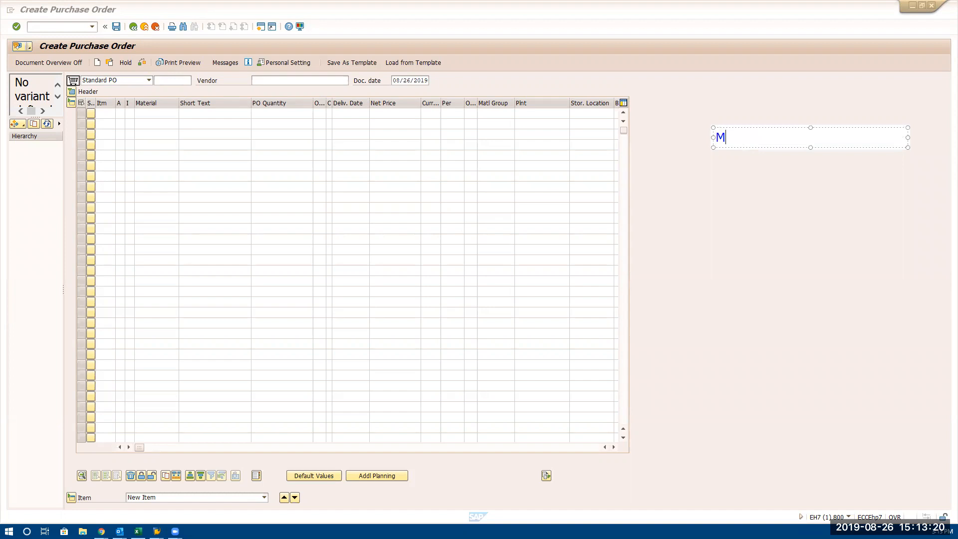
type("E21N")
Add ME22N and ME23N on separate lines below ME21N in the annotation
key("Return")
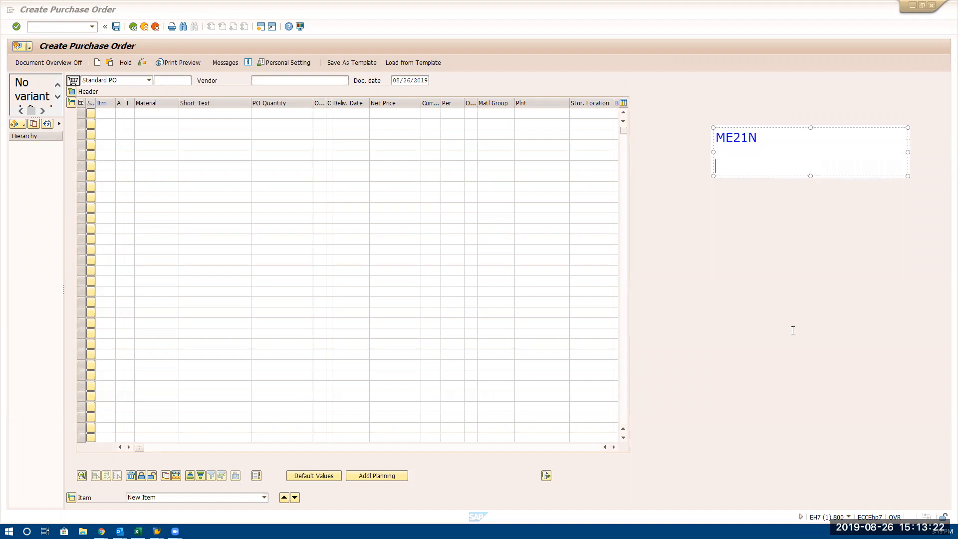
type("ME22N")
key("Return")
type("ME23N")
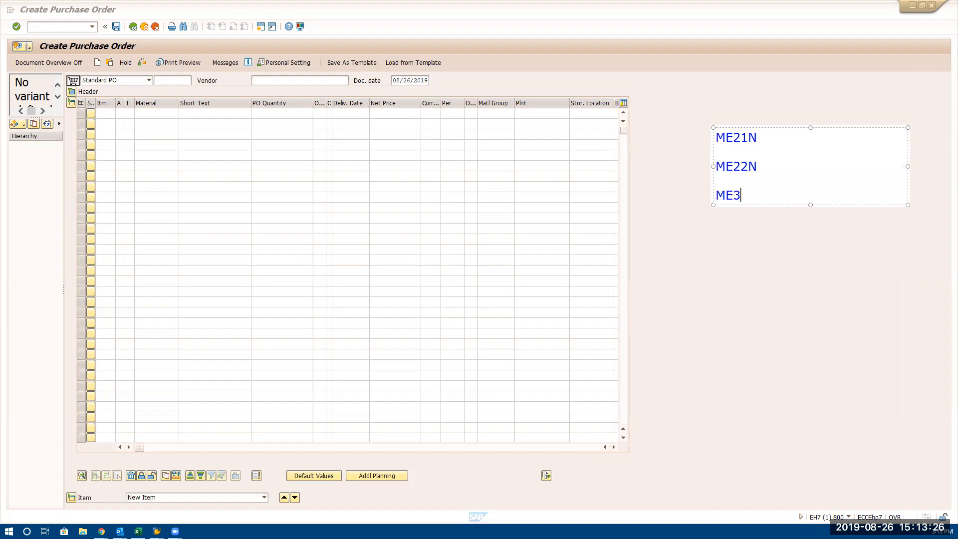
key("Return")
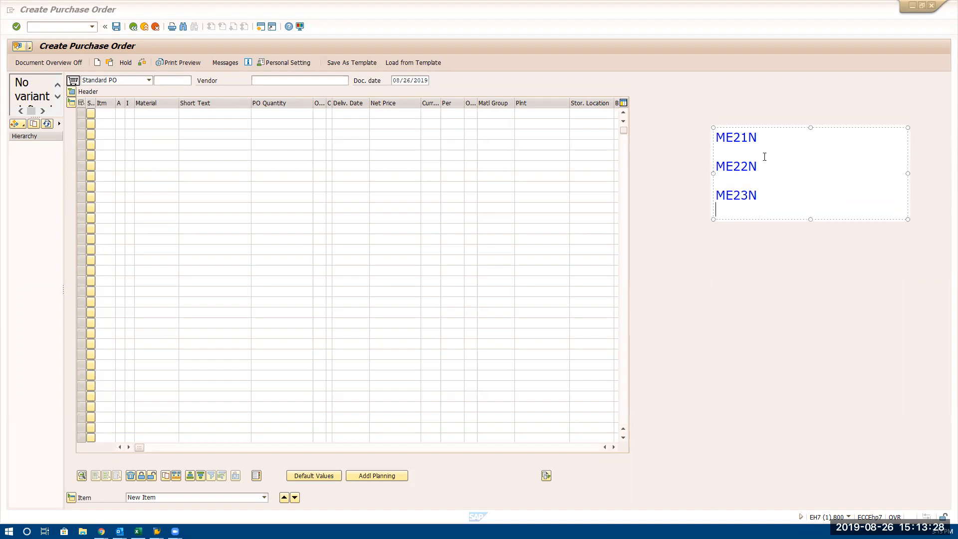
Append "- Create" to the ME21N line and "- Change" to the ME22N line of the annotation
type("- ")
type("Create ME22N")
type(" =")
key("BackSpace")
key("BackSpace")
type("- Cjange")
key("BackSpace")
key("BackSpace")
key("BackSpace")
key("BackSpace")
key("BackSpace")
type("hange")
Append "- Display" to the ME23N line and finish the text annotation
key("Down")
type("- Dsi")
key("BackSpace")
key("BackSpace")
type("islay")
key("BackSpace")
key("BackSpace")
key("BackSpace")
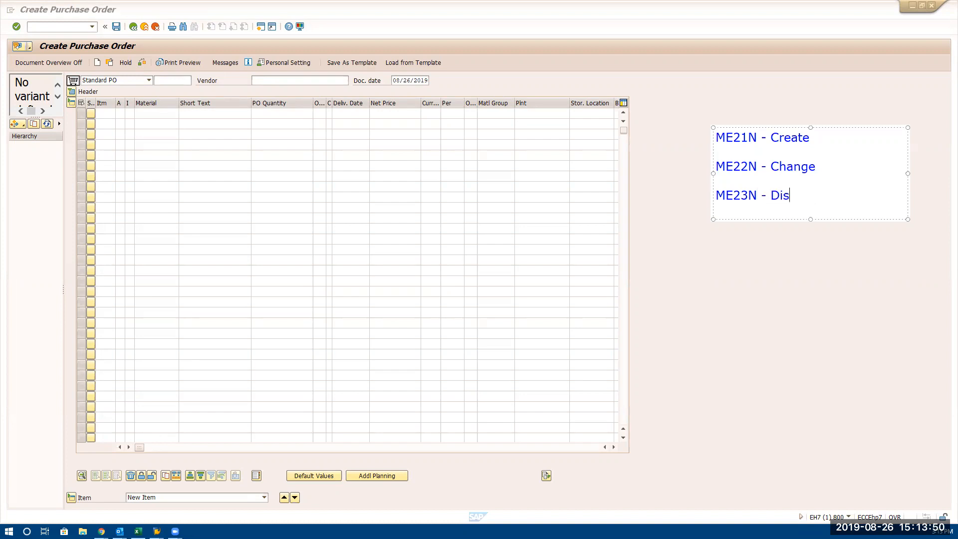
type("paly")
key("BackSpace")
key("BackSpace")
key("BackSpace")
type("lay")
left_click(746, 274)
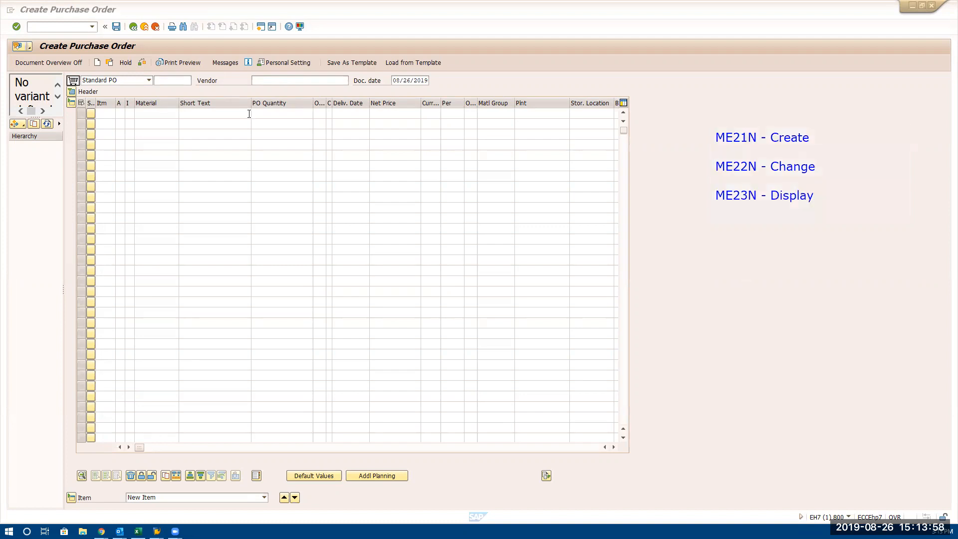
left_click(70, 27)
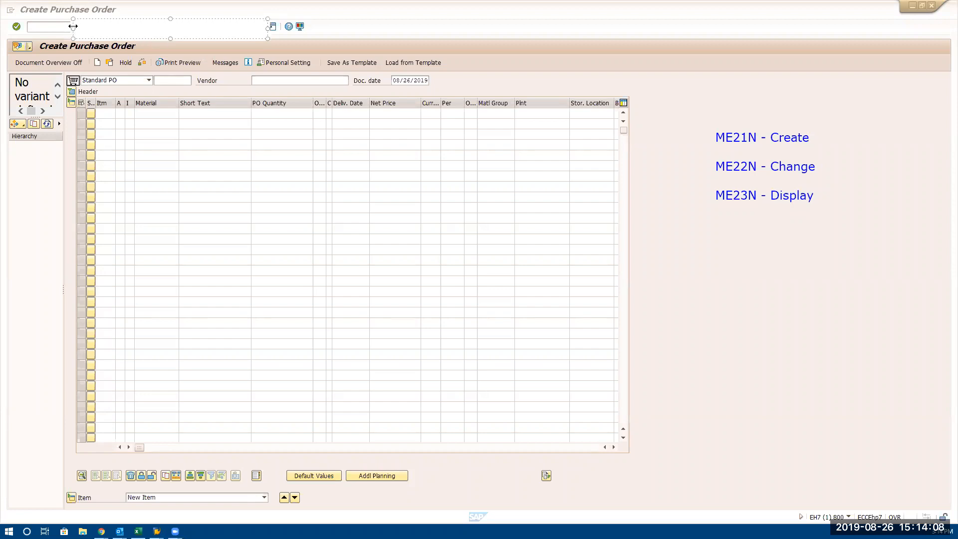
left_click_drag(73, 26, 191, 26)
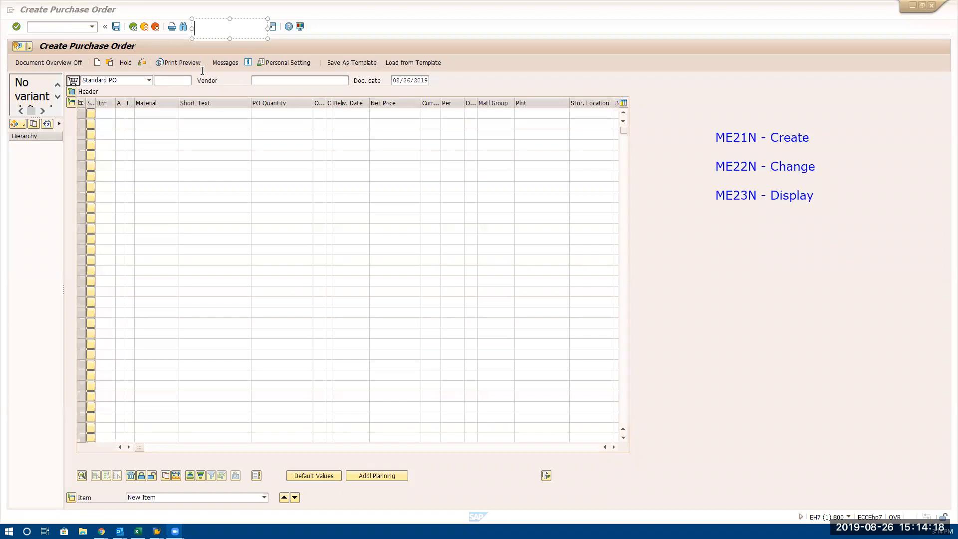
left_click(358, 141)
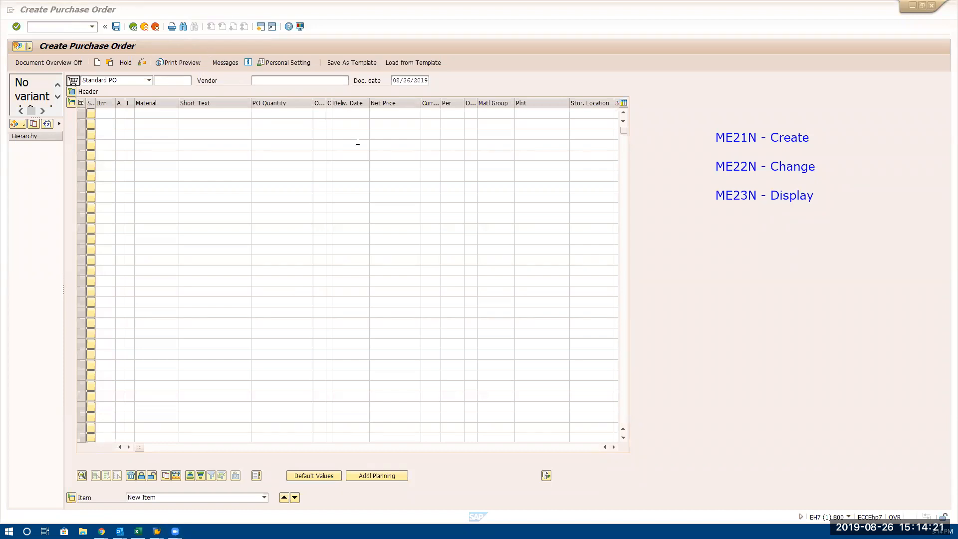
left_click(53, 27)
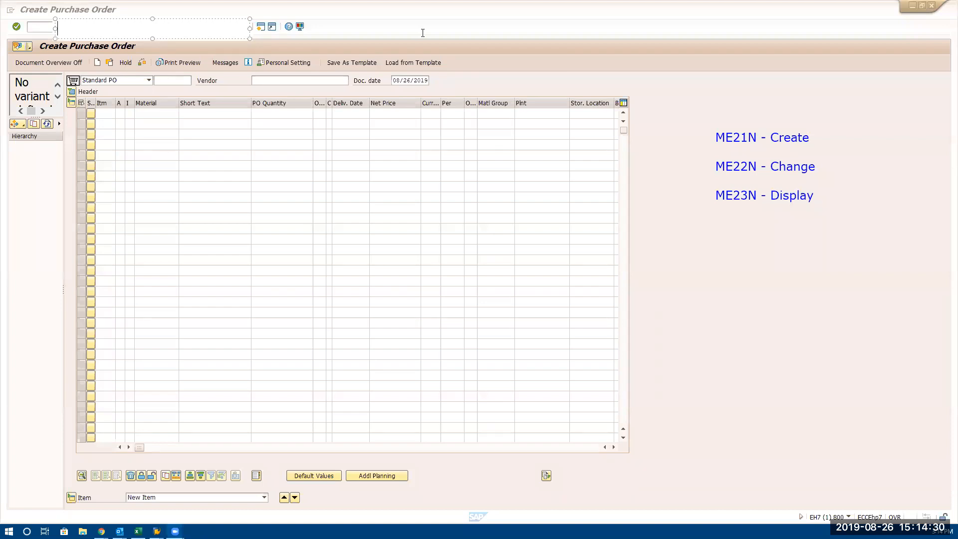
left_click(430, 135)
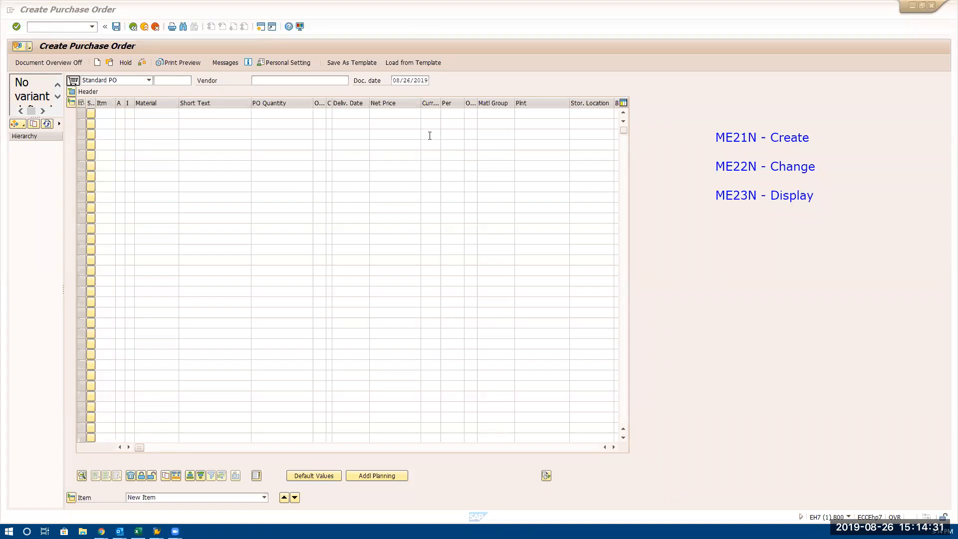
Open transaction ME22N to bring up the existing purchase order in change mode
left_click(54, 28)
left_click_drag(55, 19, 229, 19)
left_click(40, 26)
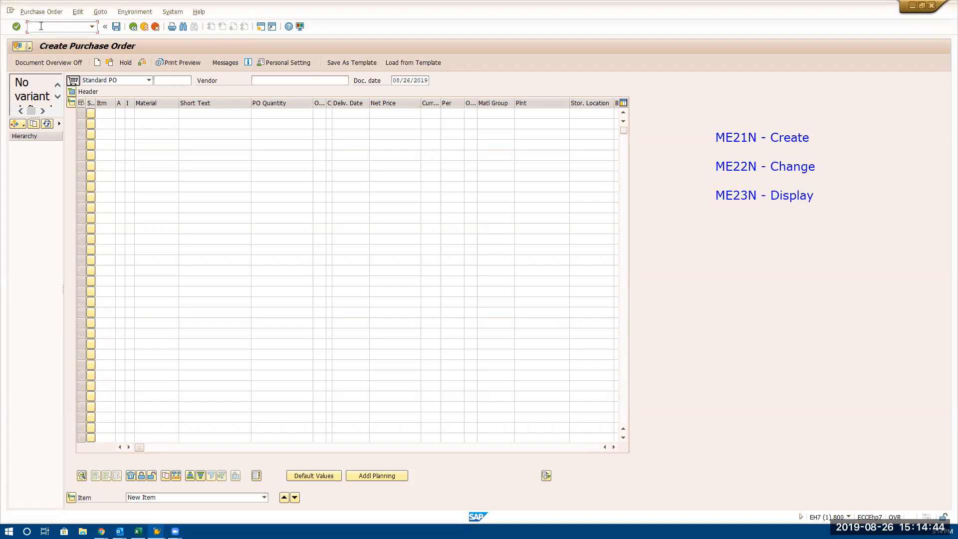
type("/nme22n")
key("Return")
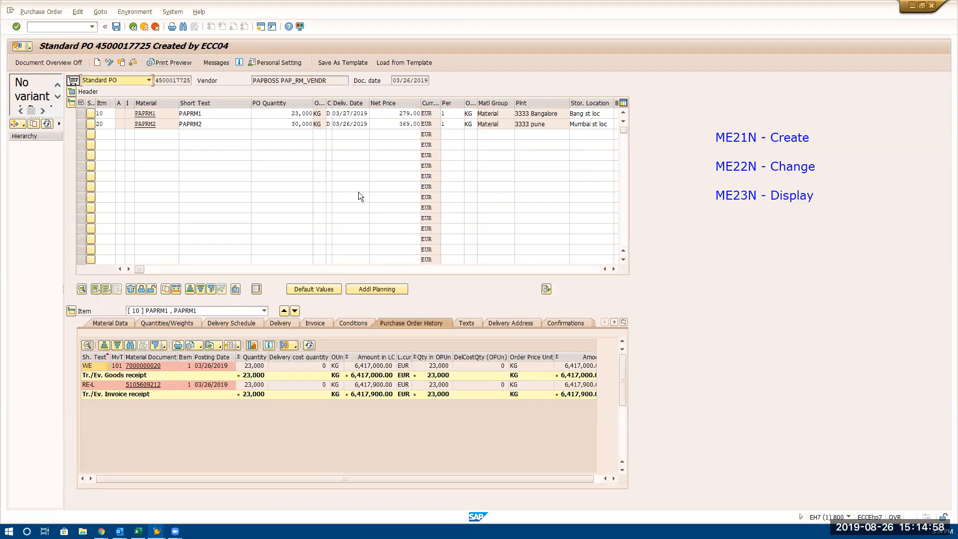
Open transaction ME23N to display the purchase order and check the PO quantity of item 10
left_click(47, 26)
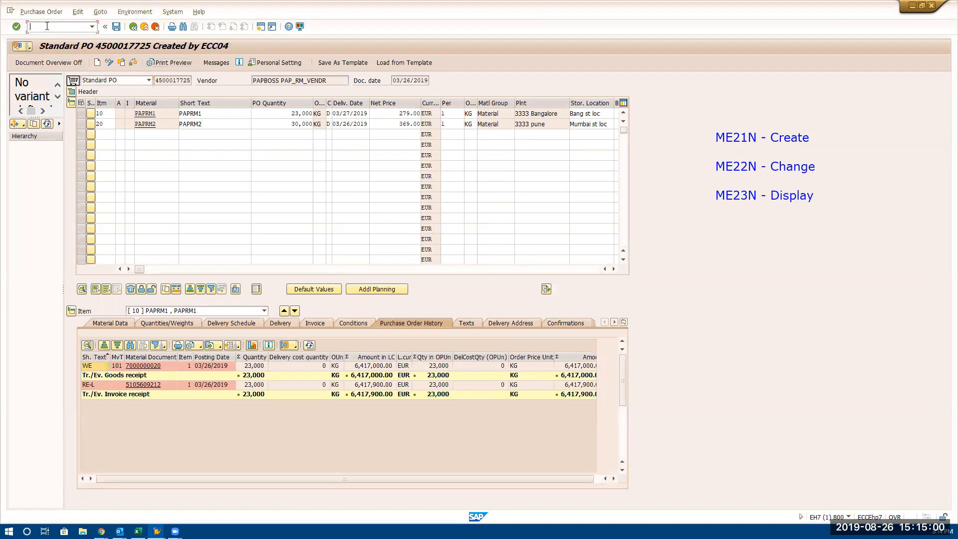
type("/nme23n")
key("Return")
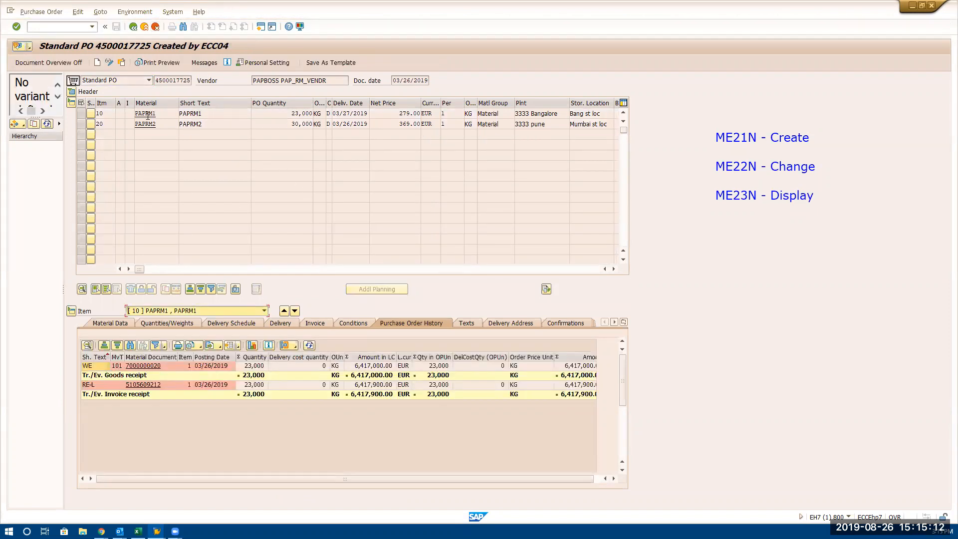
left_click(232, 116)
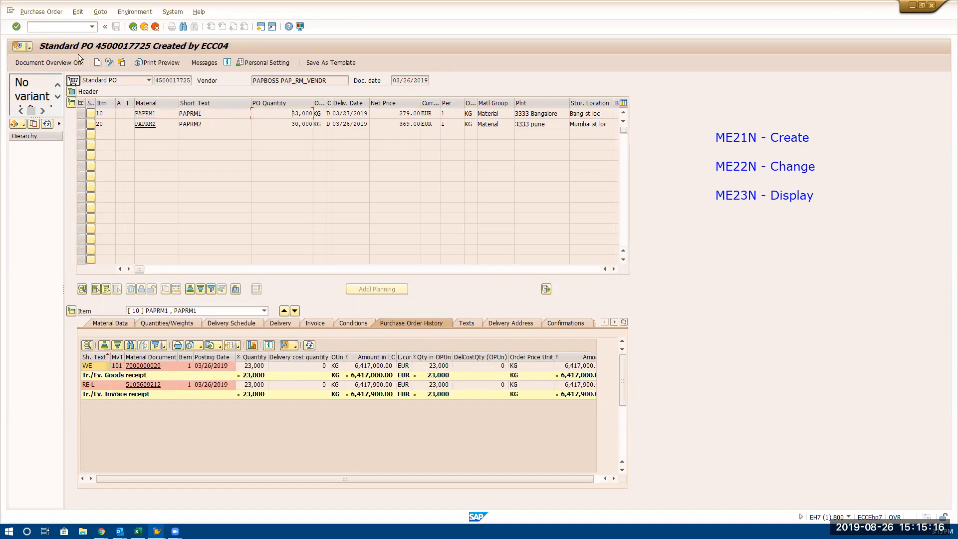
Return to change transaction ME22N and select the PO quantity of item 20
left_click(66, 25)
type("/nme")
type("23n")
key("Return")
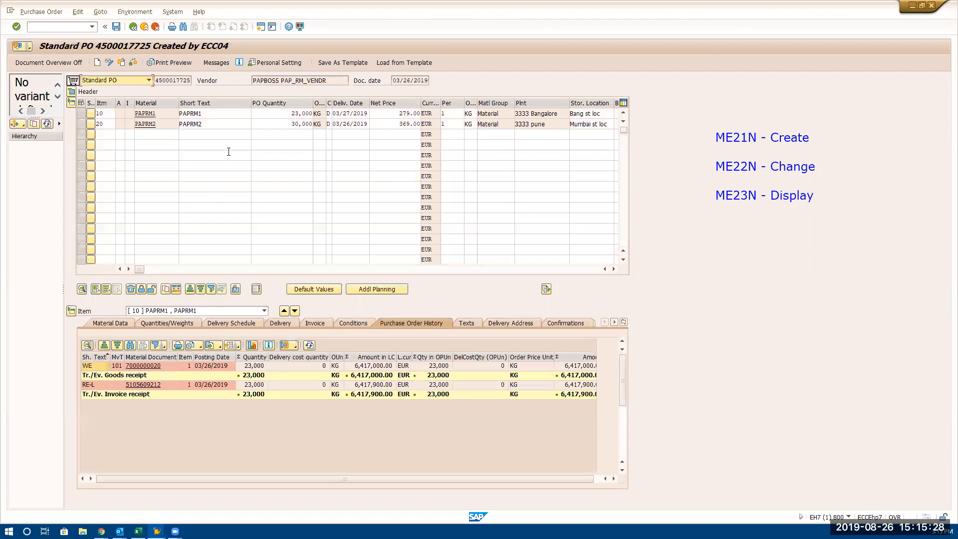
left_click(272, 123)
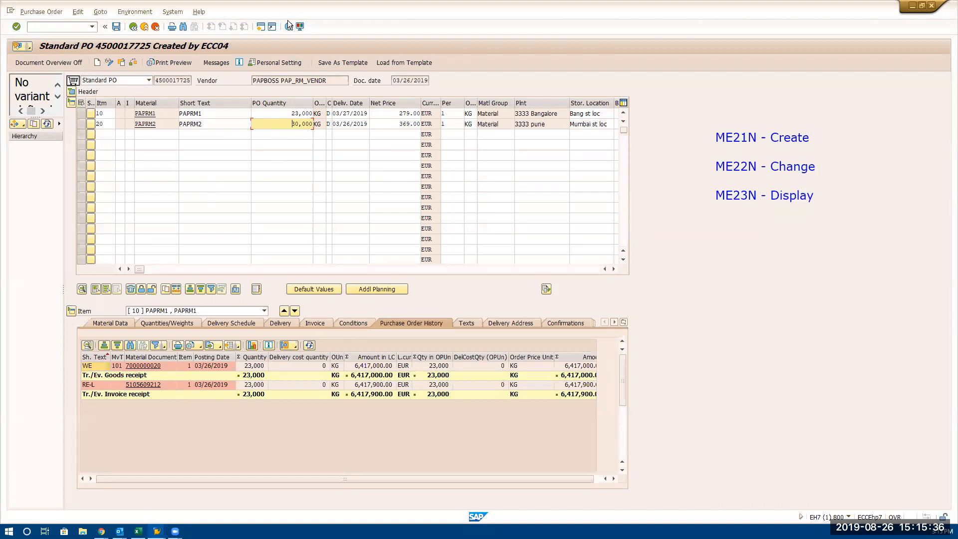
Switch to the SAP session with the blank Create Purchase Order form, maximize it and expand the header details
key("alt+Tab")
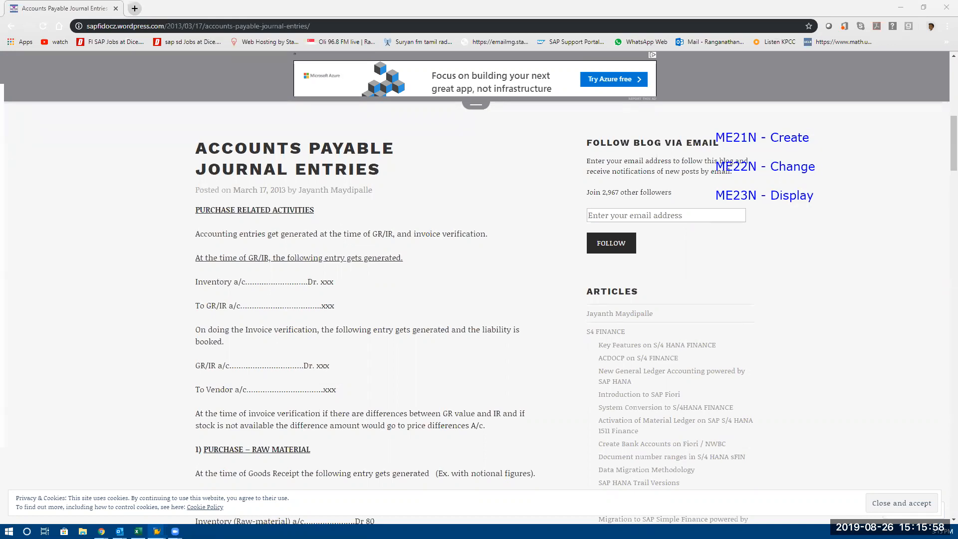
key("alt+Tab")
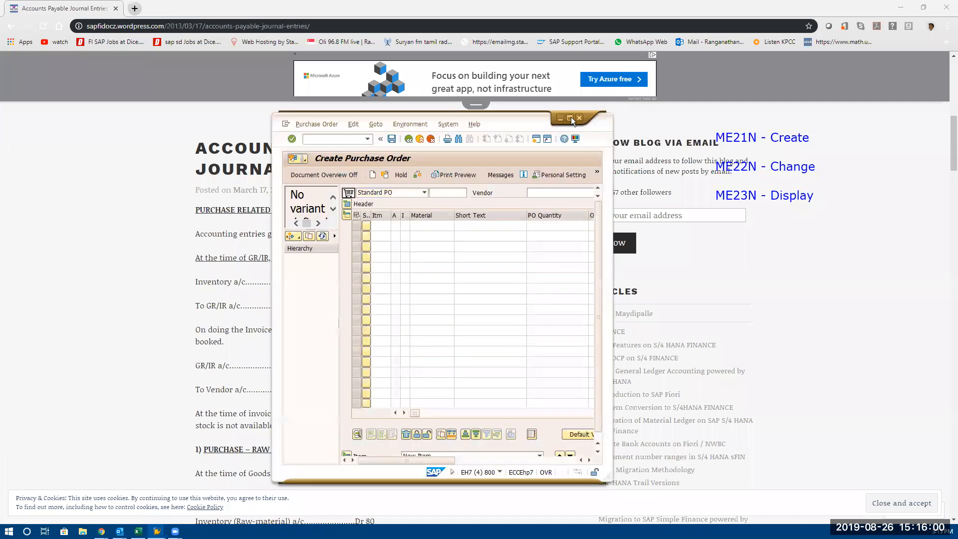
left_click(570, 117)
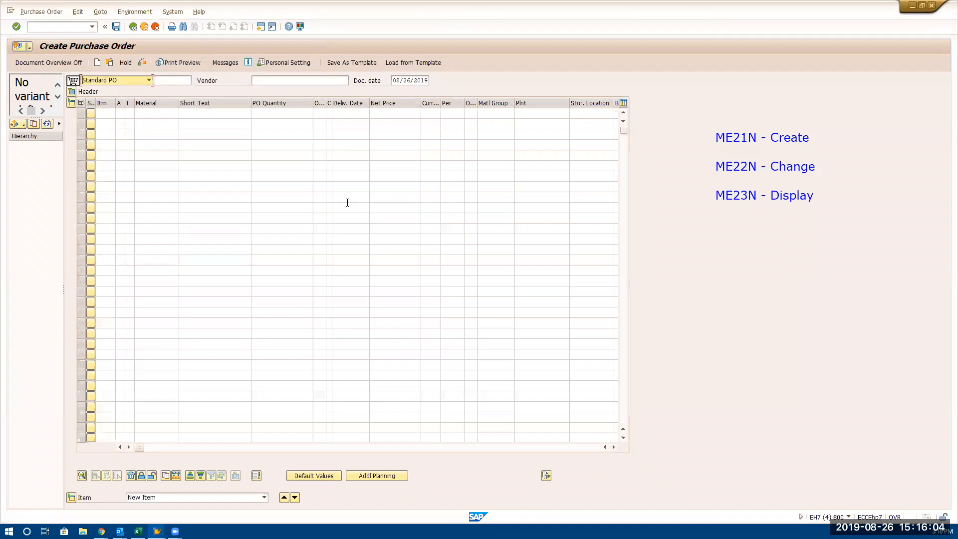
left_click(72, 91)
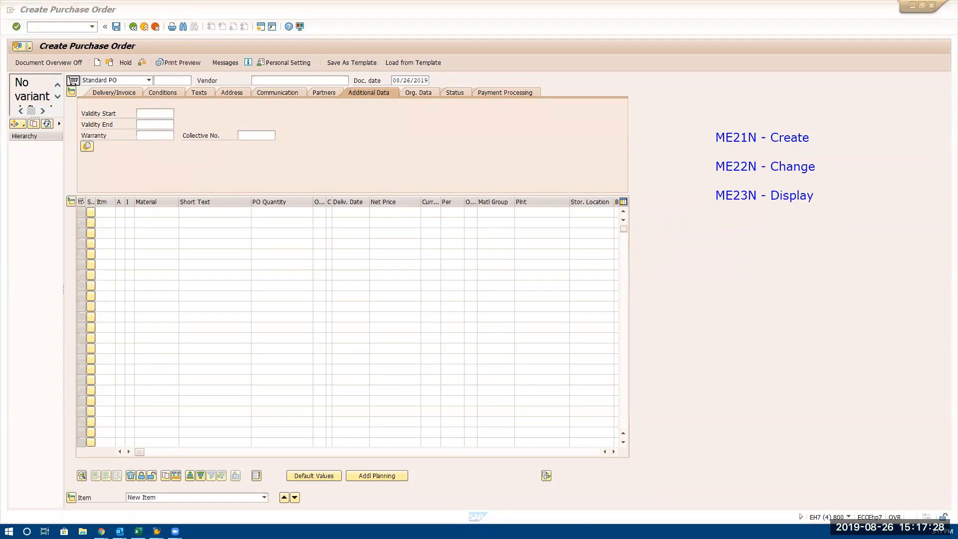
key("alt+Tab")
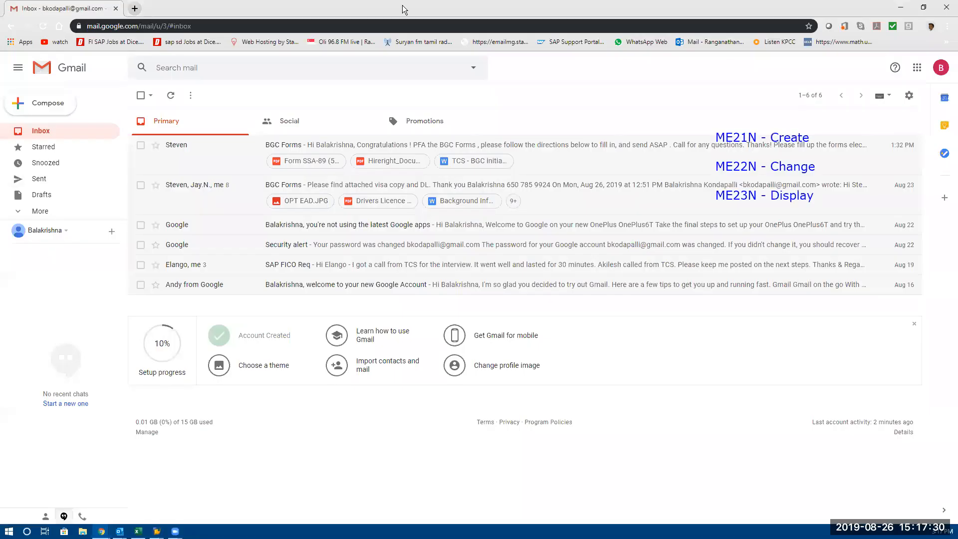
key("alt+Tab")
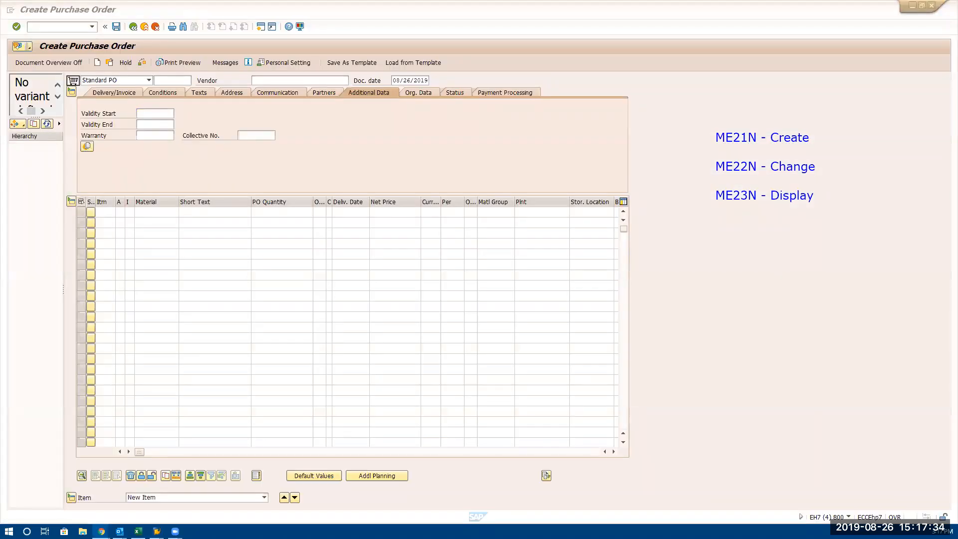
left_click(156, 113)
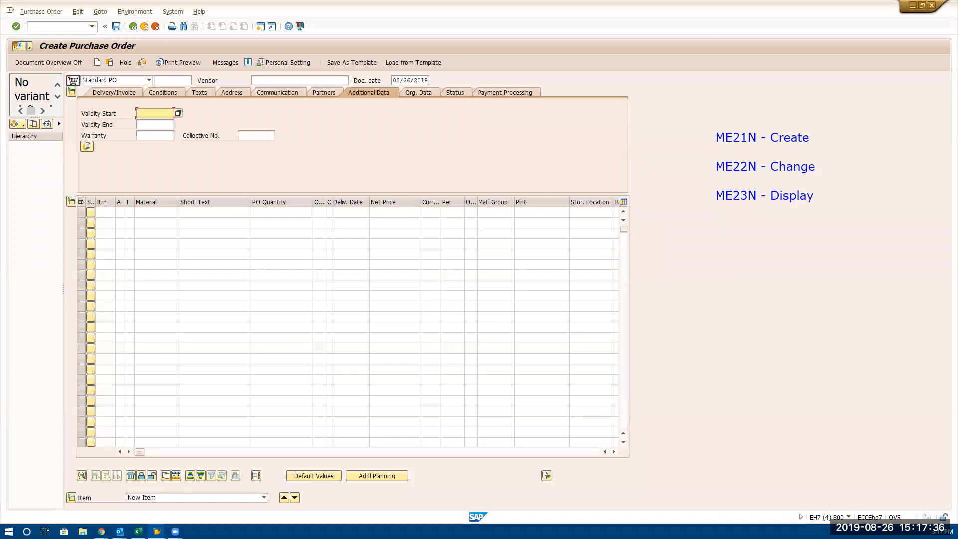
key("alt+Tab")
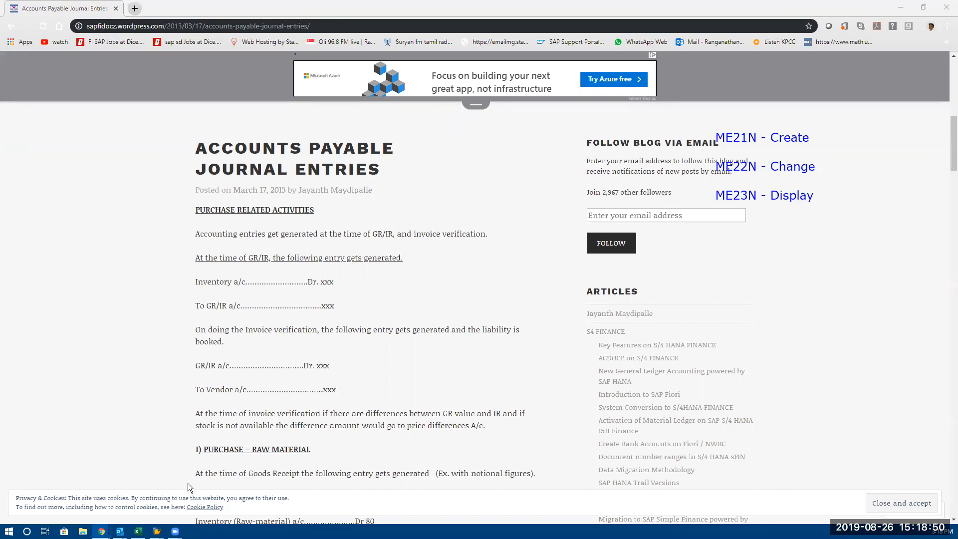
mouse_move(157, 531)
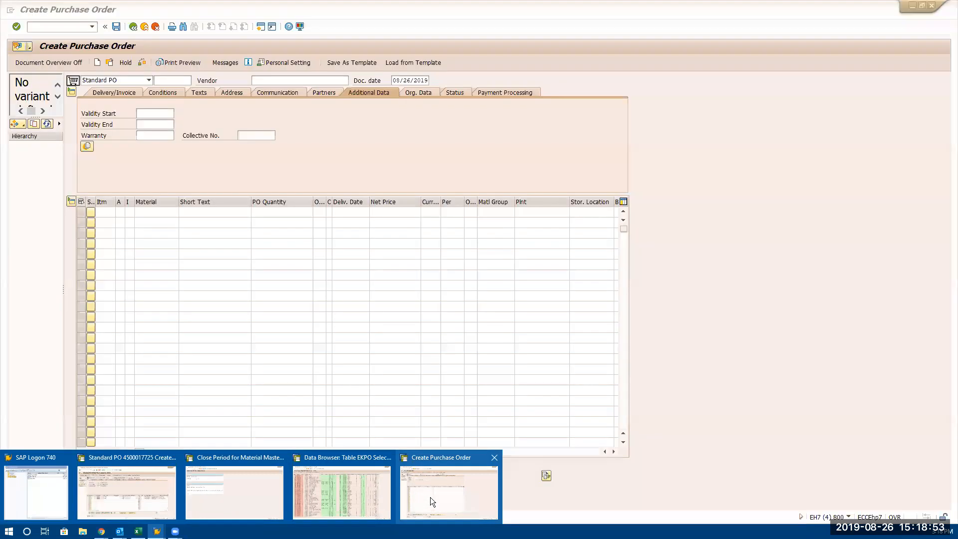
left_click(430, 498)
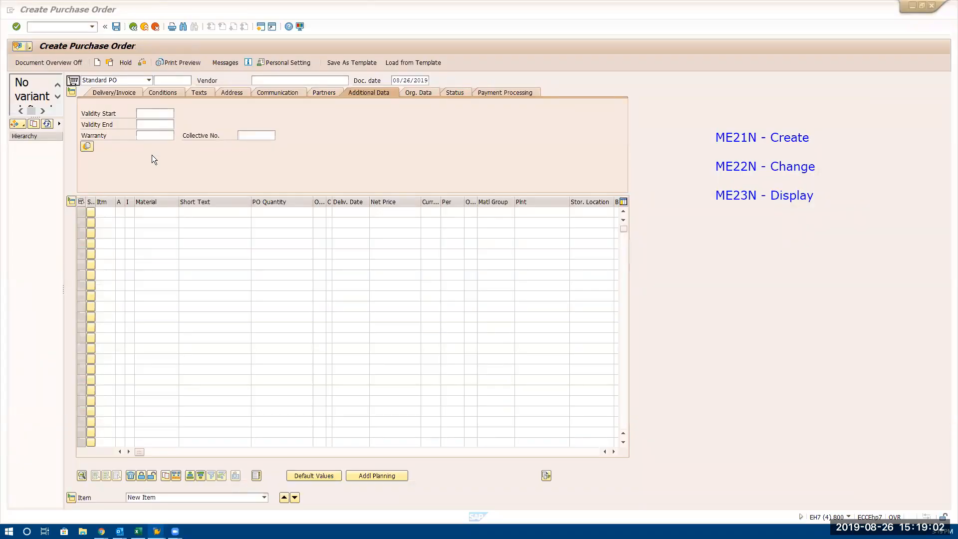
left_click(269, 81)
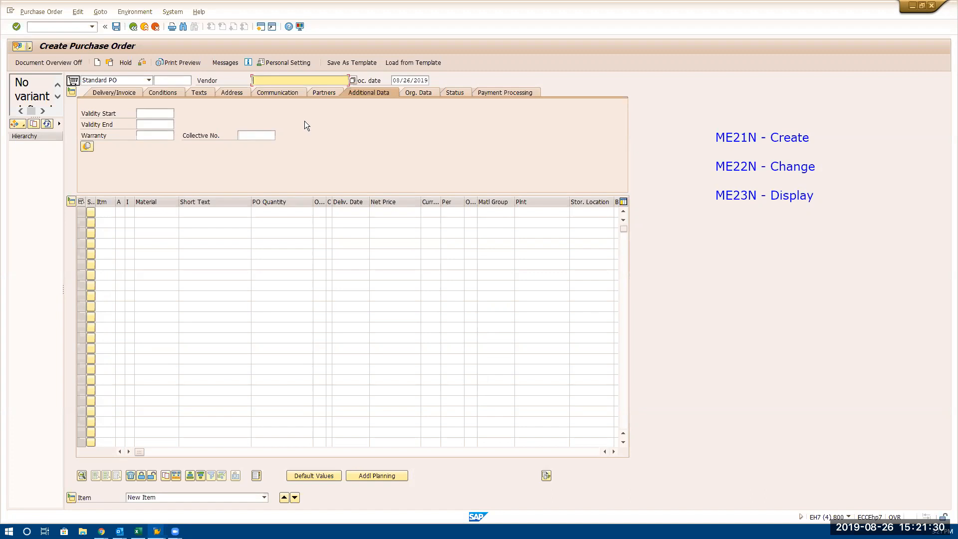
key("BackSpace")
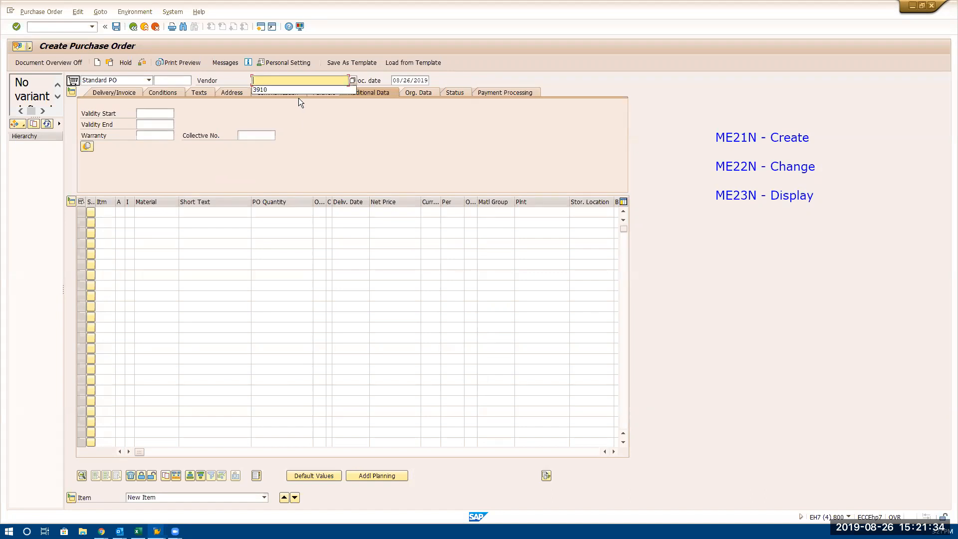
left_click(291, 79)
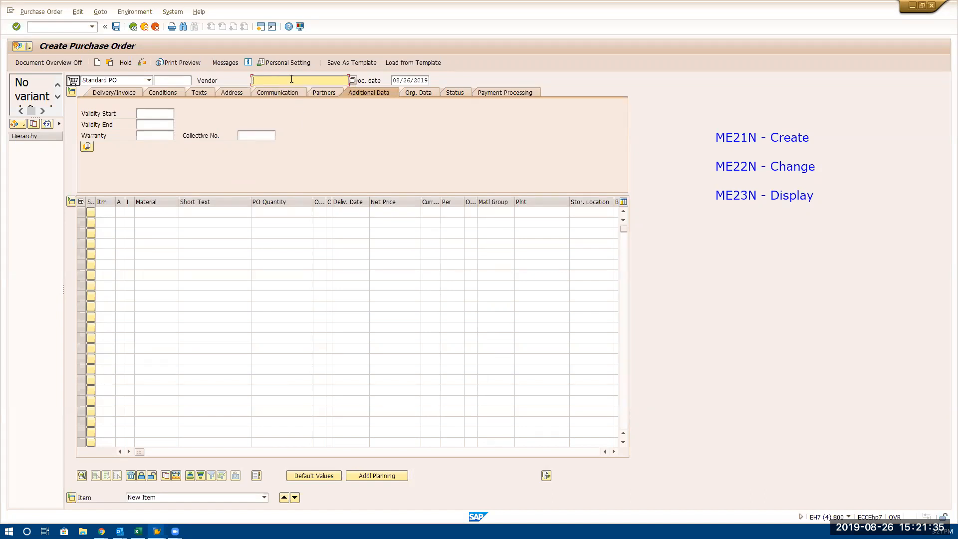
Set the company code to 3333 in the organizational data of the purchase order header
left_click(428, 93)
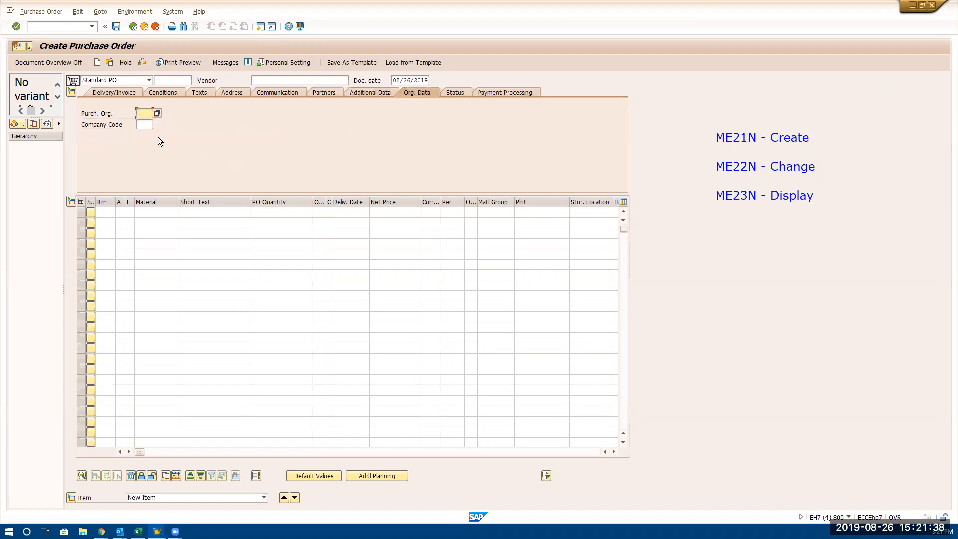
left_click(146, 124)
type("3333")
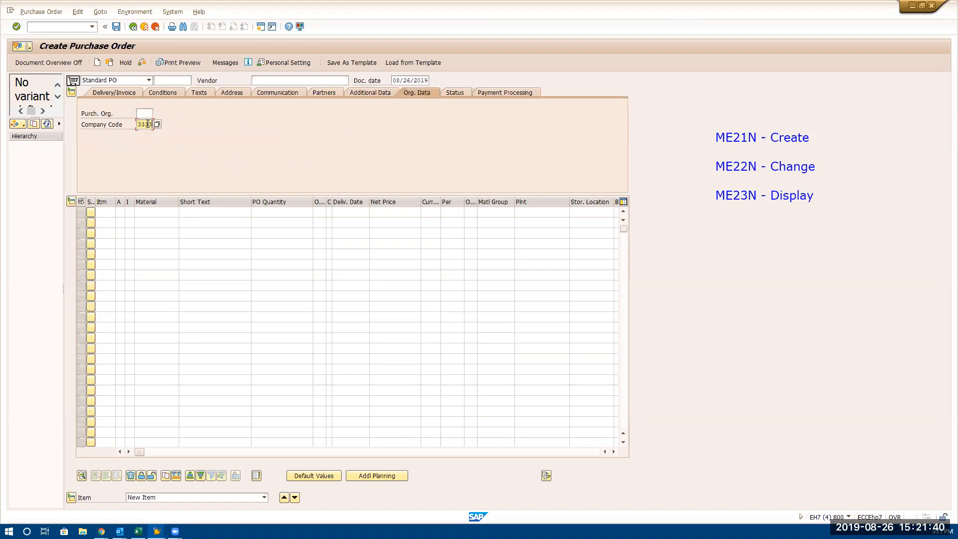
key("Return")
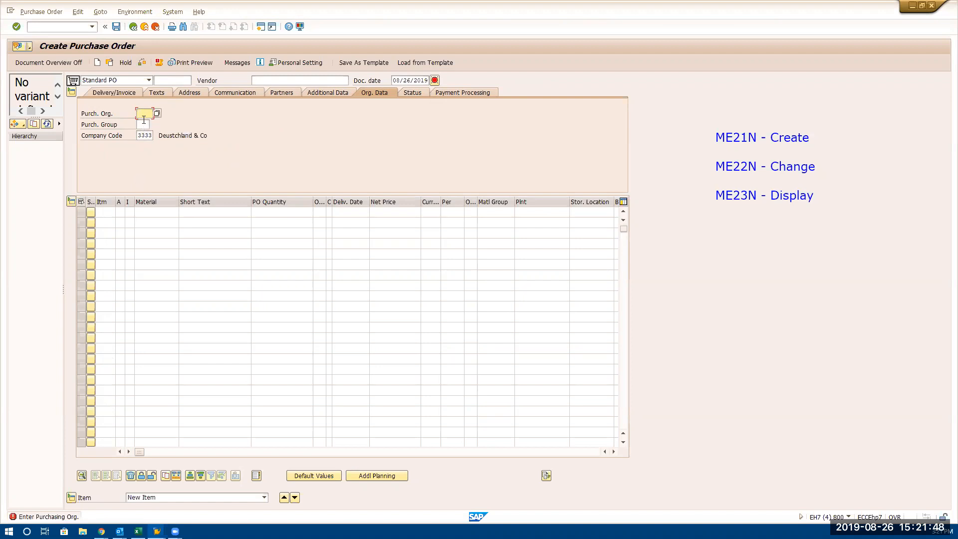
Set the purchasing organization to PAPO and the purchasing group to PPG
type("PAPP")
key("BackSpace")
type("O")
left_click(142, 125)
type("P")
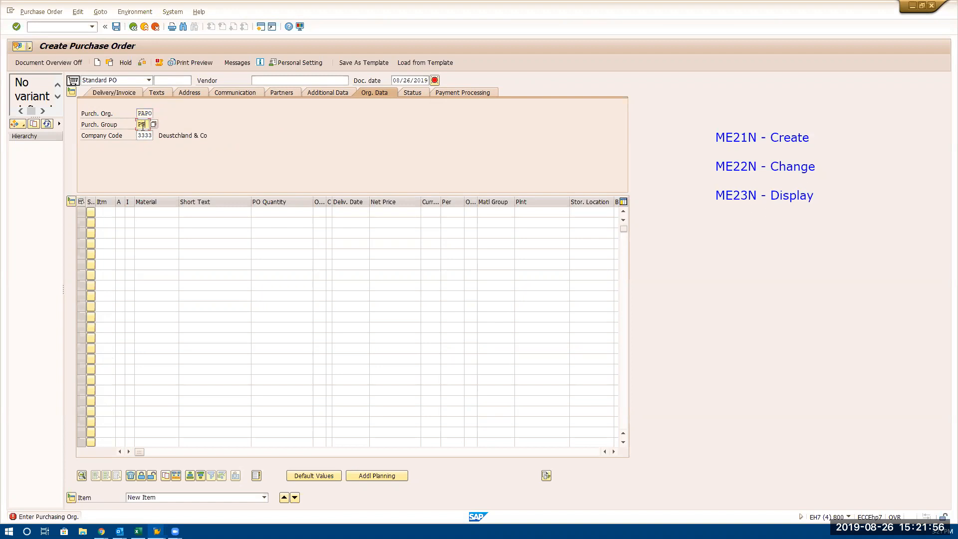
type("PG")
left_click(268, 82)
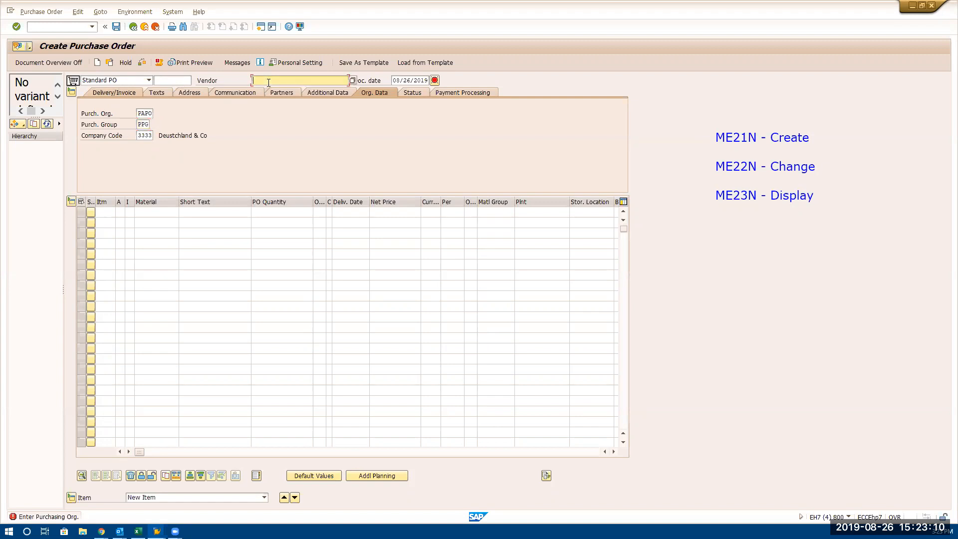
left_click(138, 136)
double_click(138, 135)
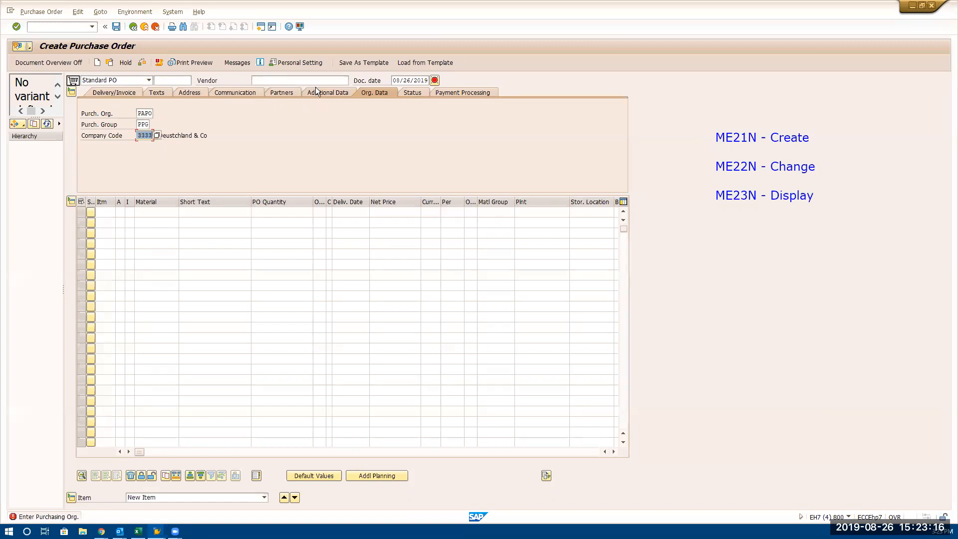
left_click(327, 80)
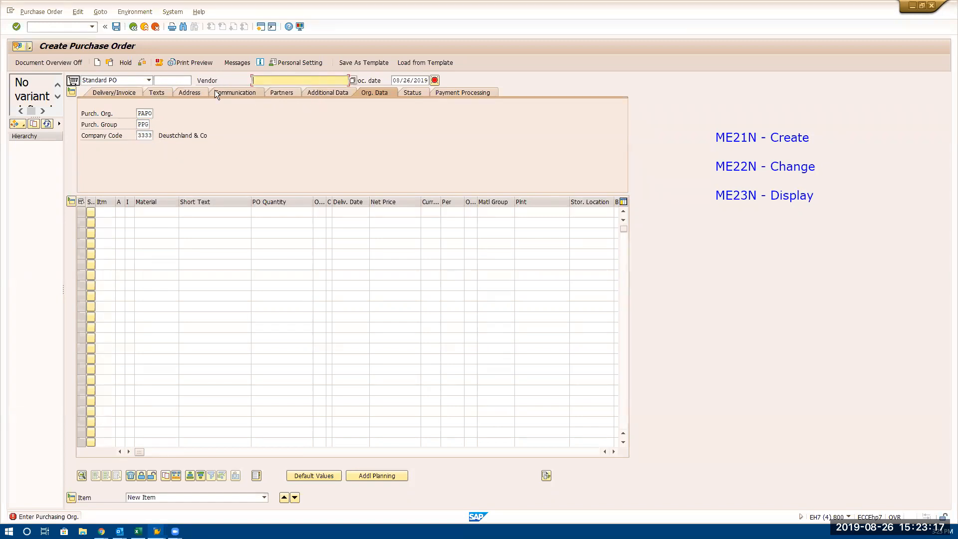
left_click(352, 79)
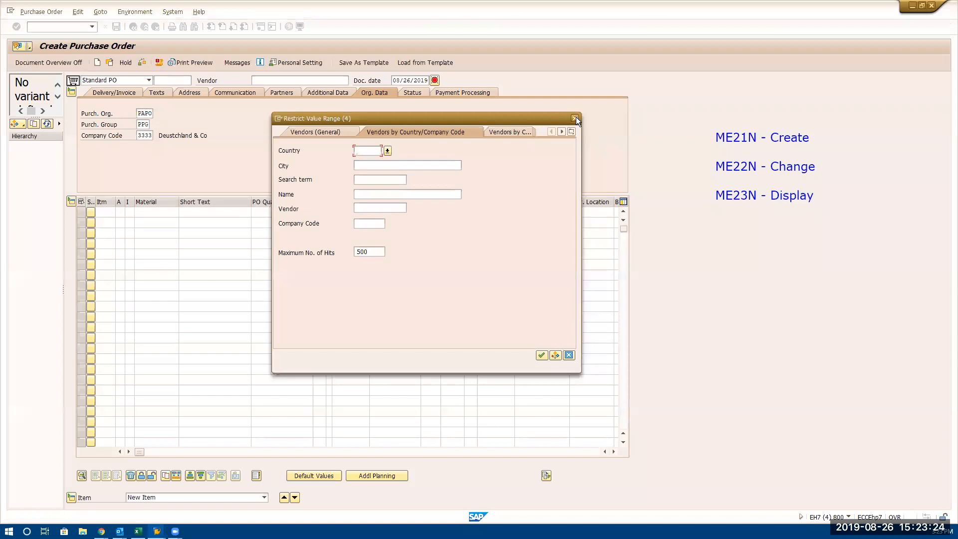
left_click(575, 119)
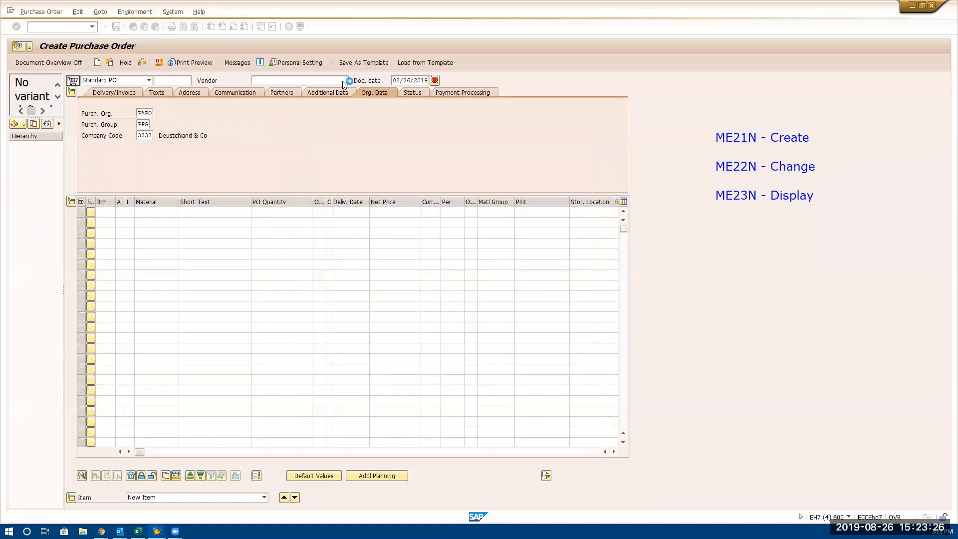
Search for vendors in company code 3333 from the Vendor field, with the maximum number of hits left blank
left_click(343, 81)
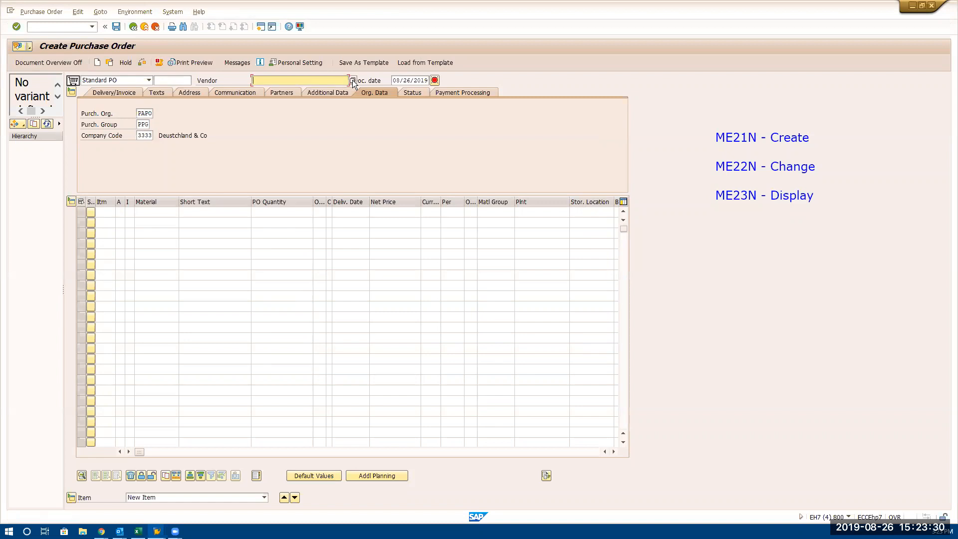
left_click(353, 79)
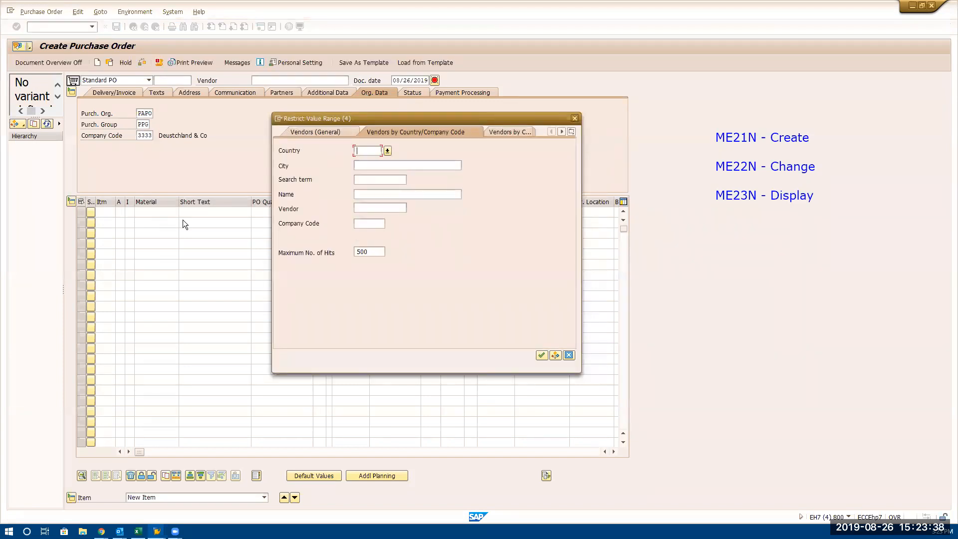
left_click(366, 223)
type("3333")
double_click(371, 251)
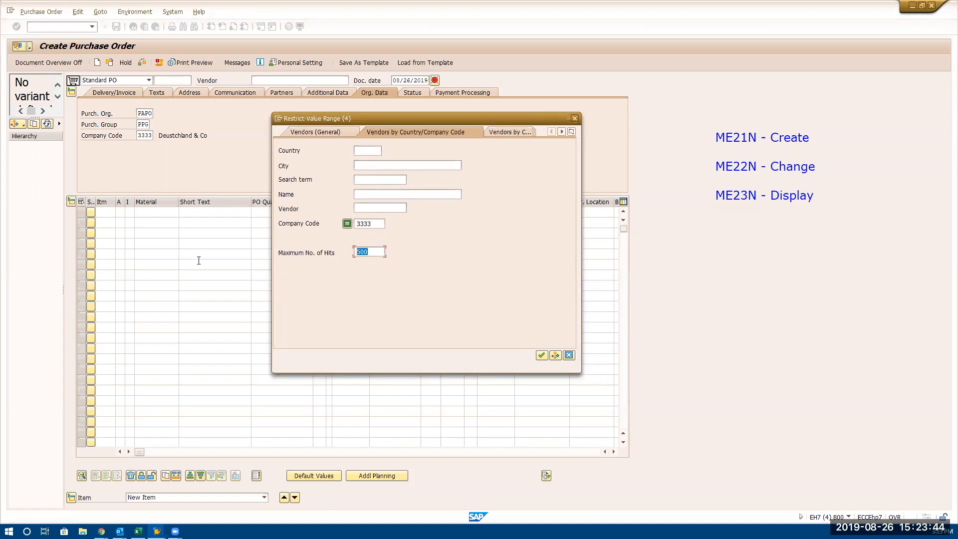
key("Delete")
left_click(542, 355)
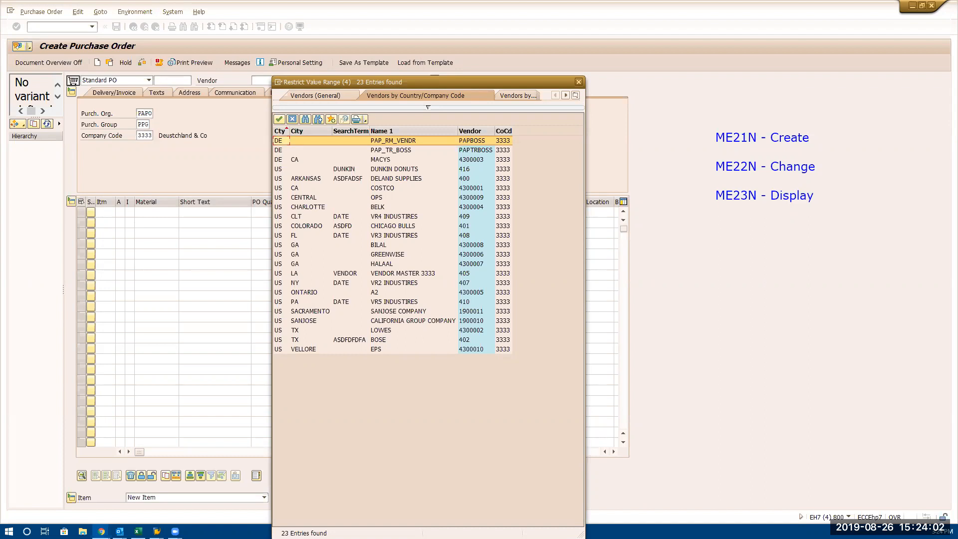
Sort the vendor search results by vendor number and choose PAPBOSS (PAP_RM_VENDR) as the purchase order's vendor
left_click(480, 130)
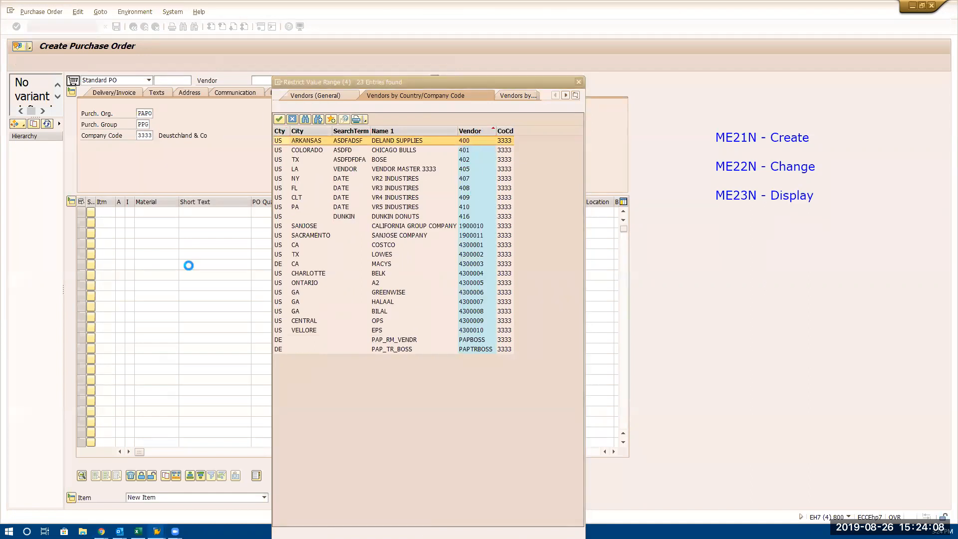
left_click(407, 343)
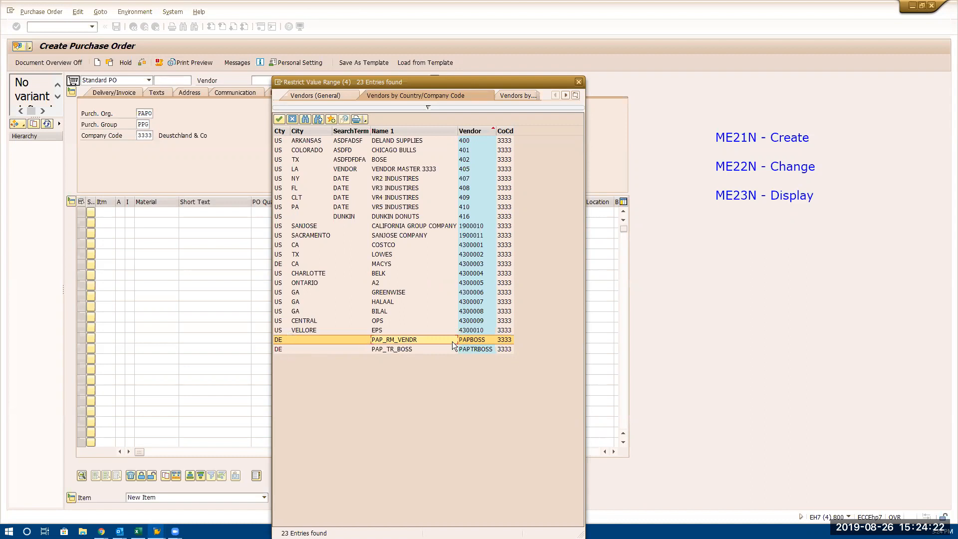
double_click(381, 340)
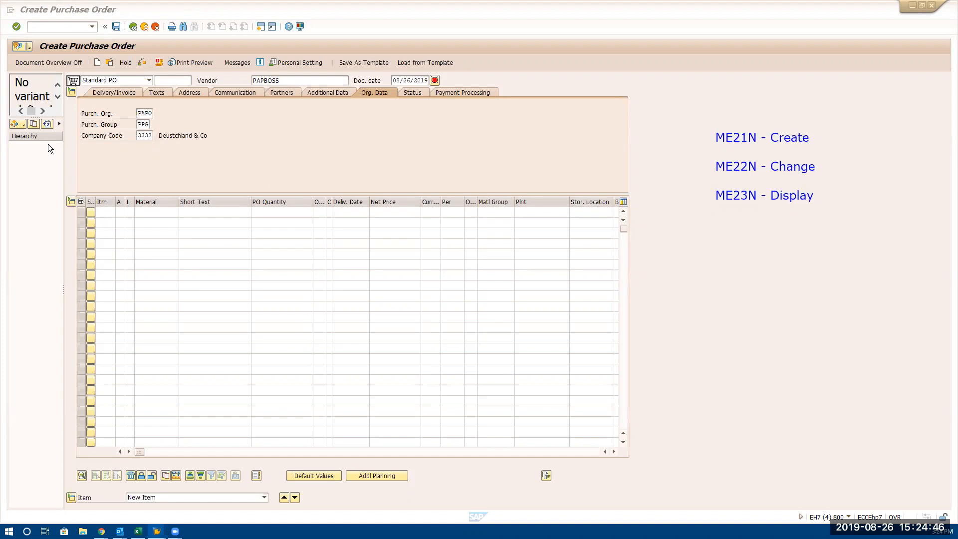
Set the currency to EUR in the delivery and invoice data of the purchase order header
left_click(119, 91)
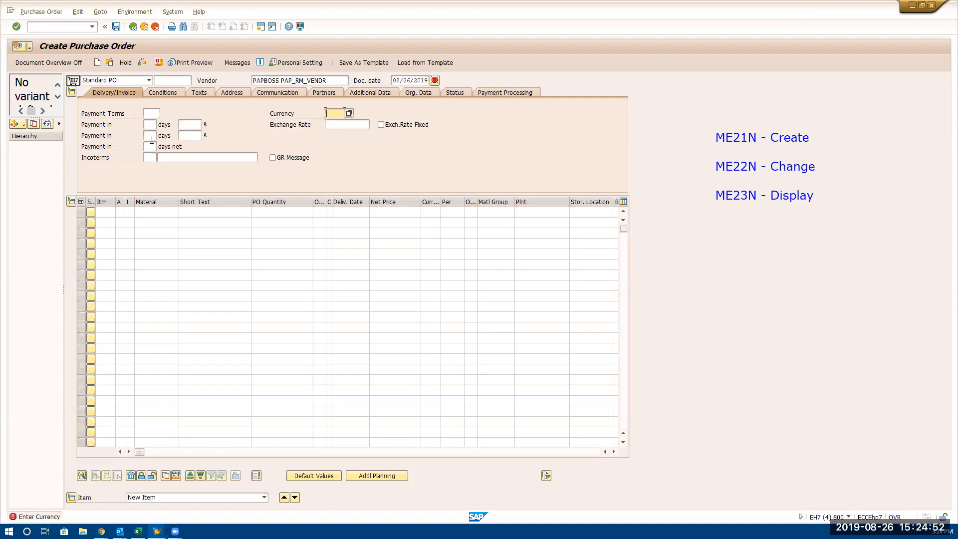
type("EUR")
left_click(107, 210)
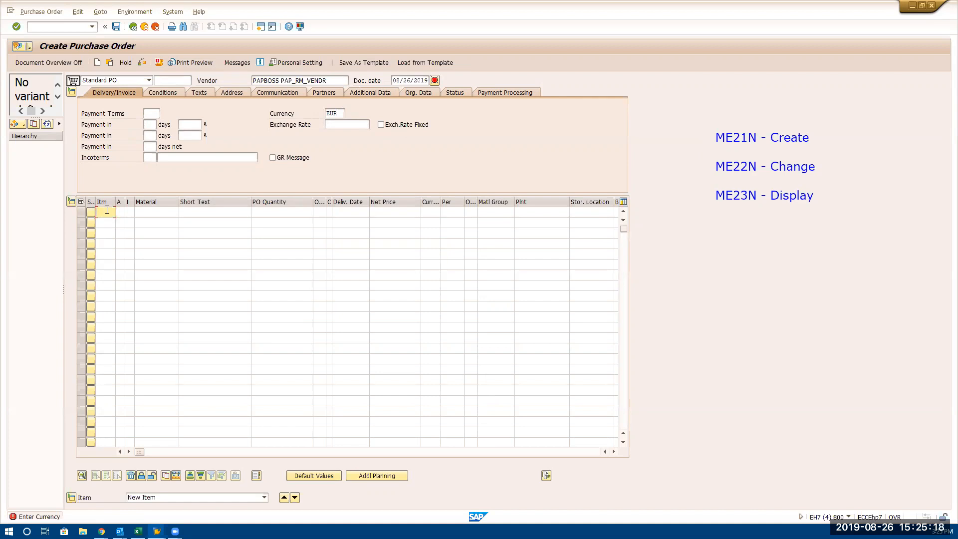
Enter item 10 in the item overview with material PAPRM1 and a PO quantity of 10000
left_click(157, 213)
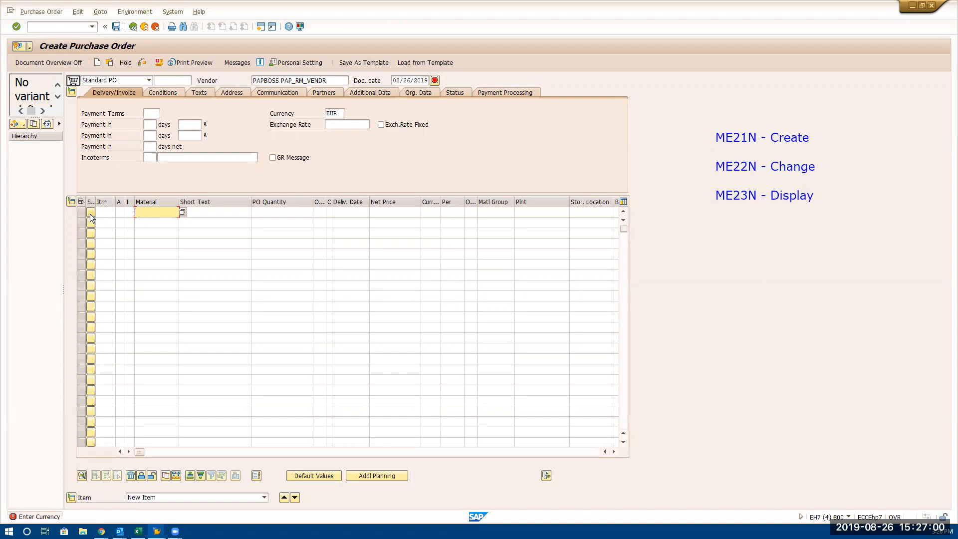
left_click(102, 213)
type("10")
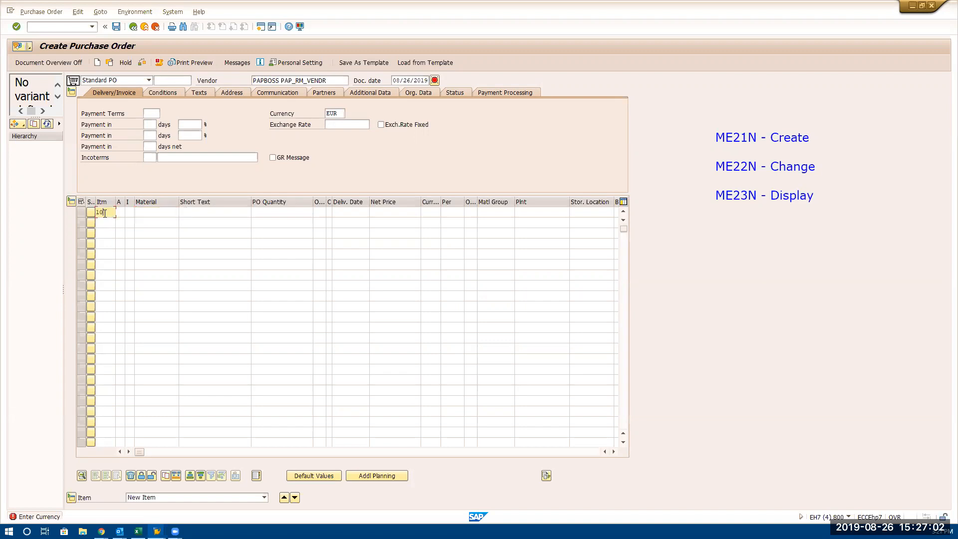
left_click(146, 214)
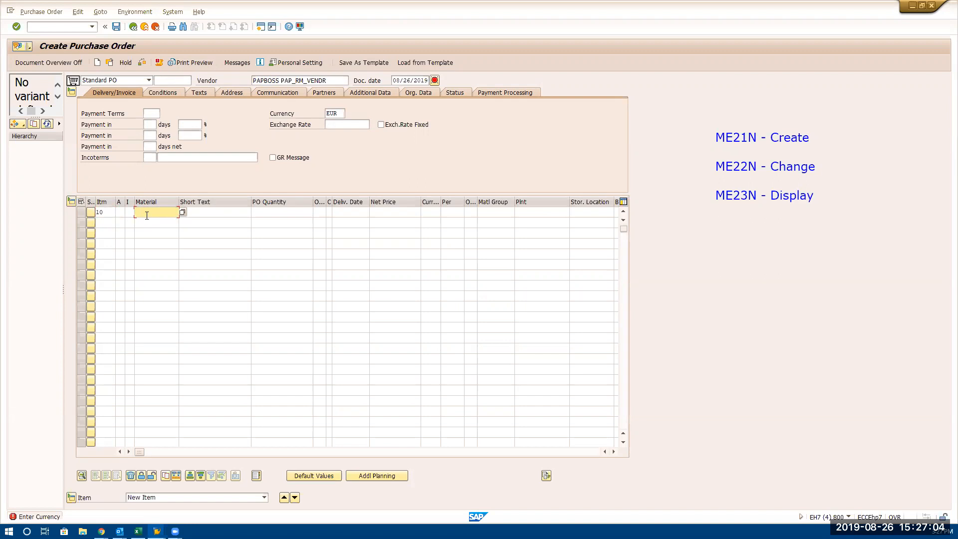
type("PAPRM1")
left_click(203, 211)
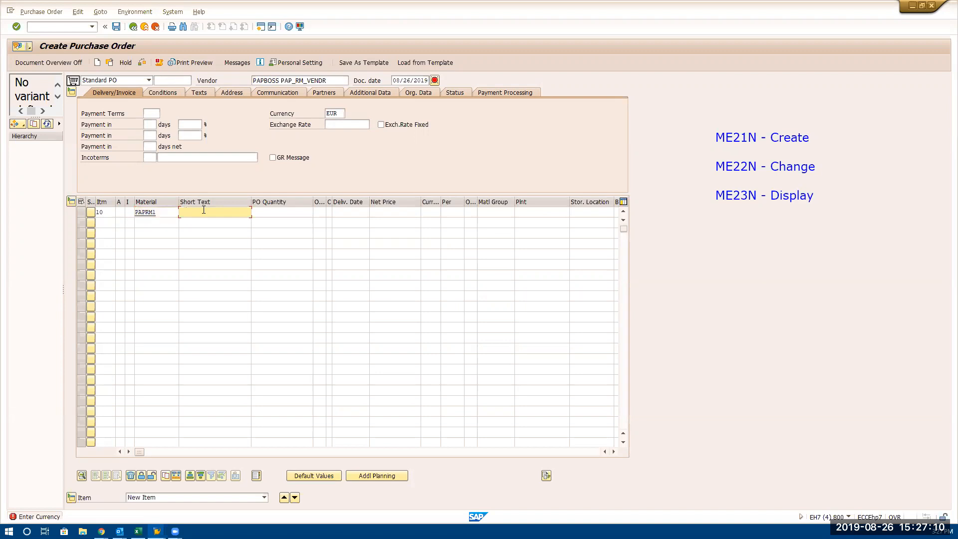
left_click(269, 212)
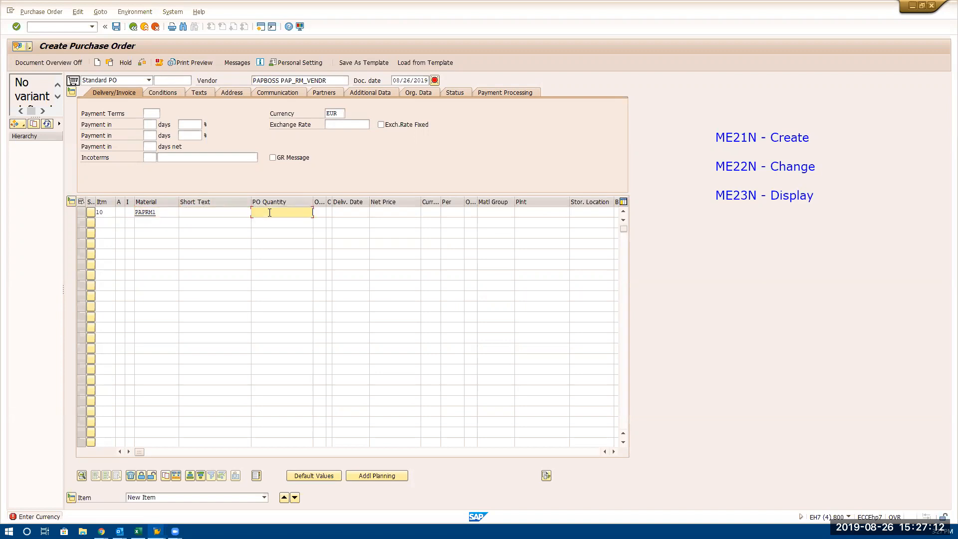
type("10000")
key("Return")
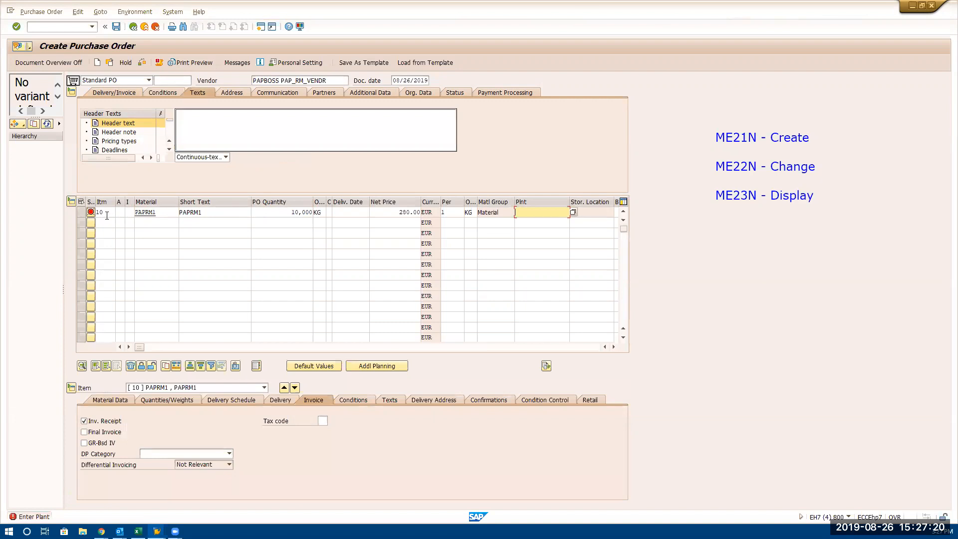
Look up the plants for item 10 and assign PAP1 (3333 Bangalore)
double_click(107, 216)
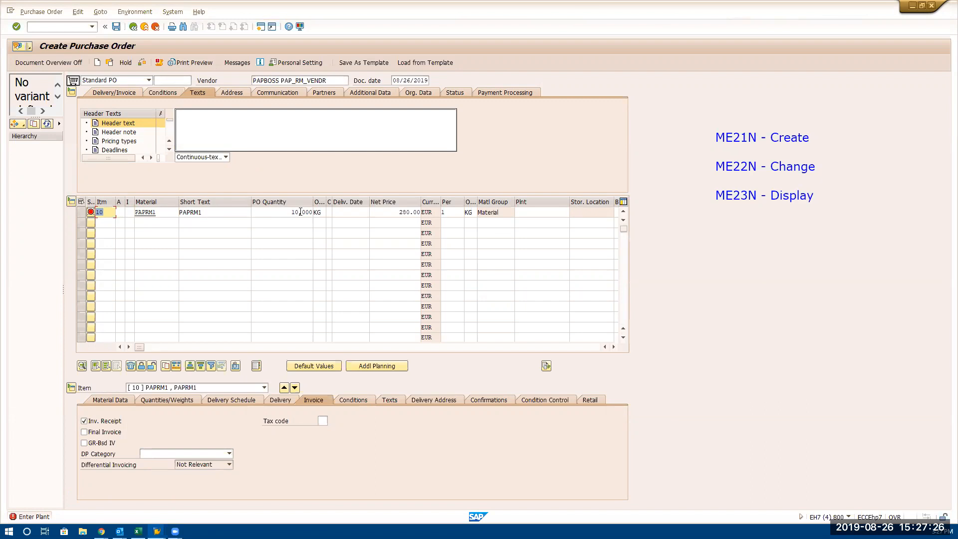
left_click(410, 213)
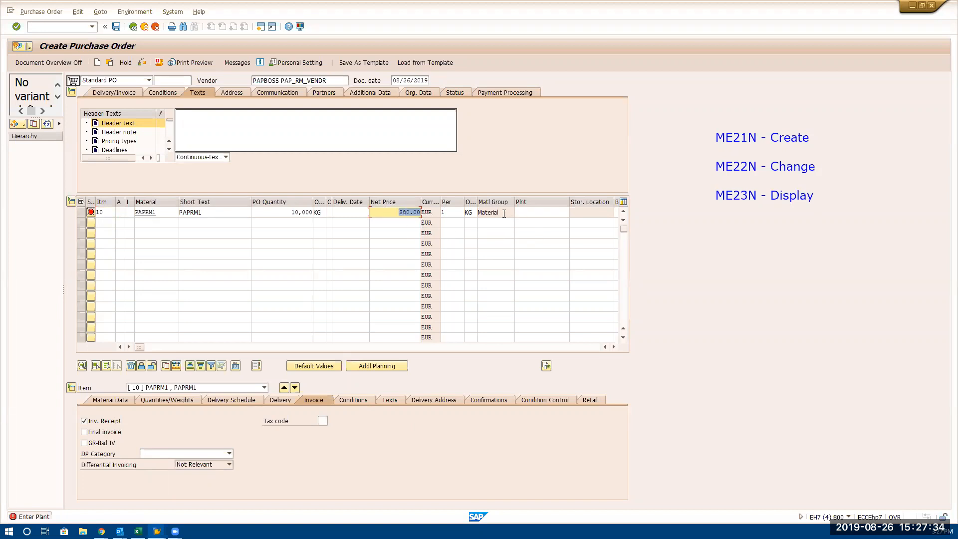
left_click(548, 213)
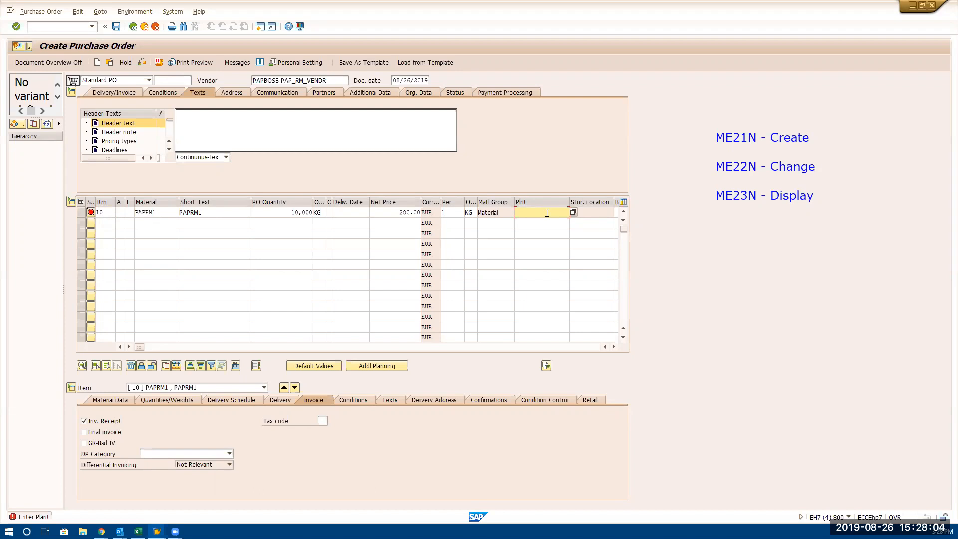
left_click(547, 212)
left_click(572, 214)
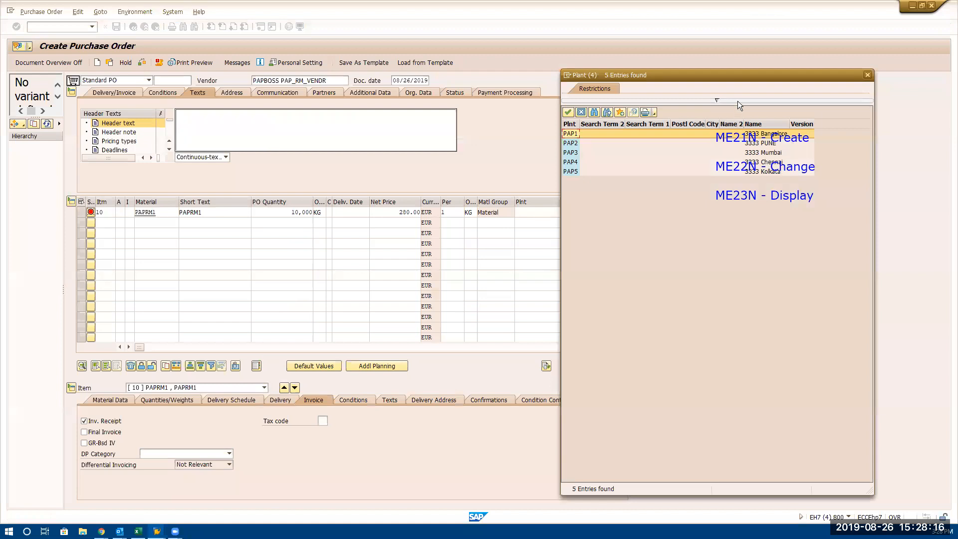
left_click_drag(740, 77, 539, 97)
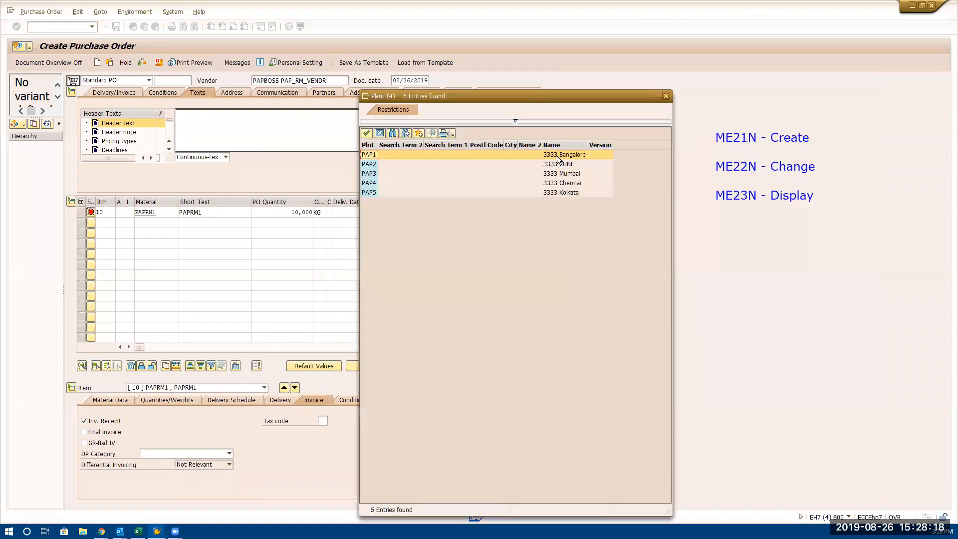
double_click(574, 154)
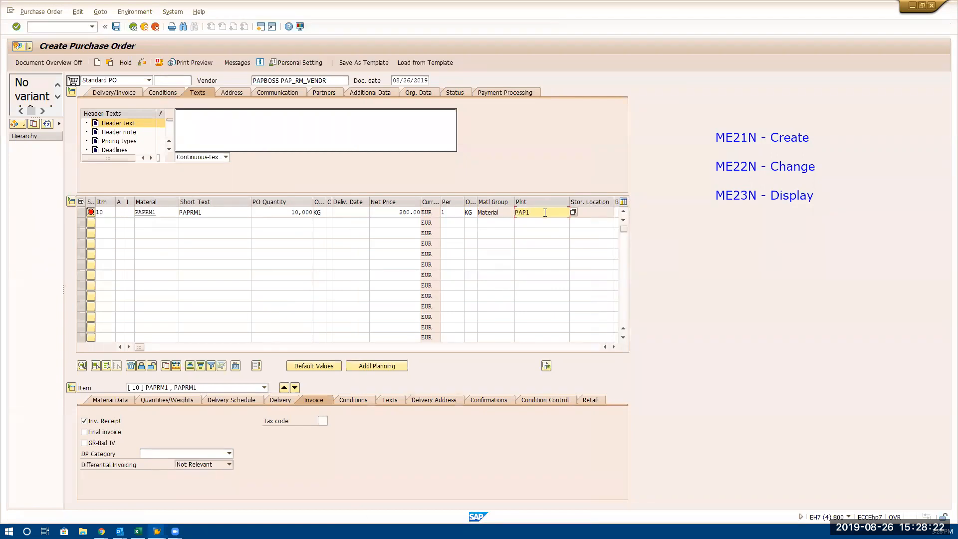
key("Return")
left_click_drag(563, 213, 503, 214)
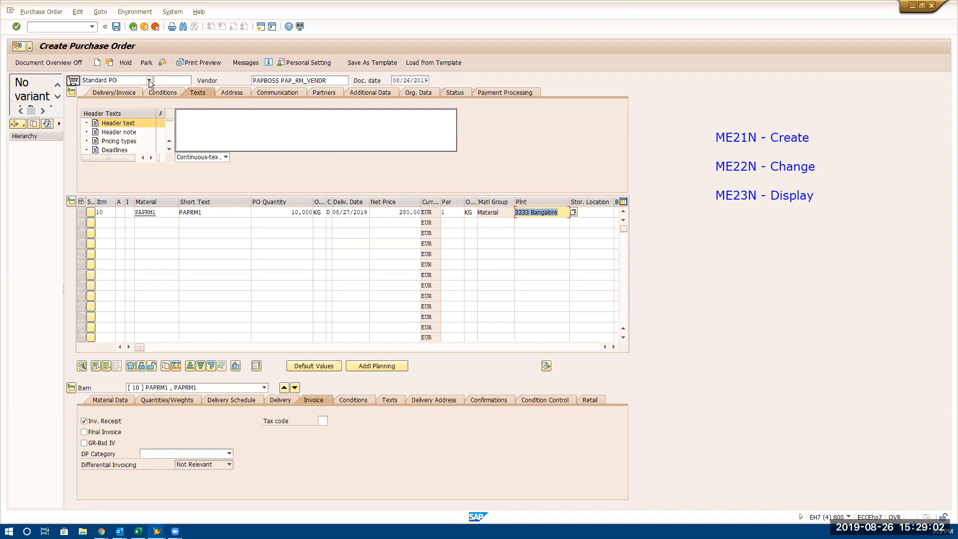
left_click(172, 82)
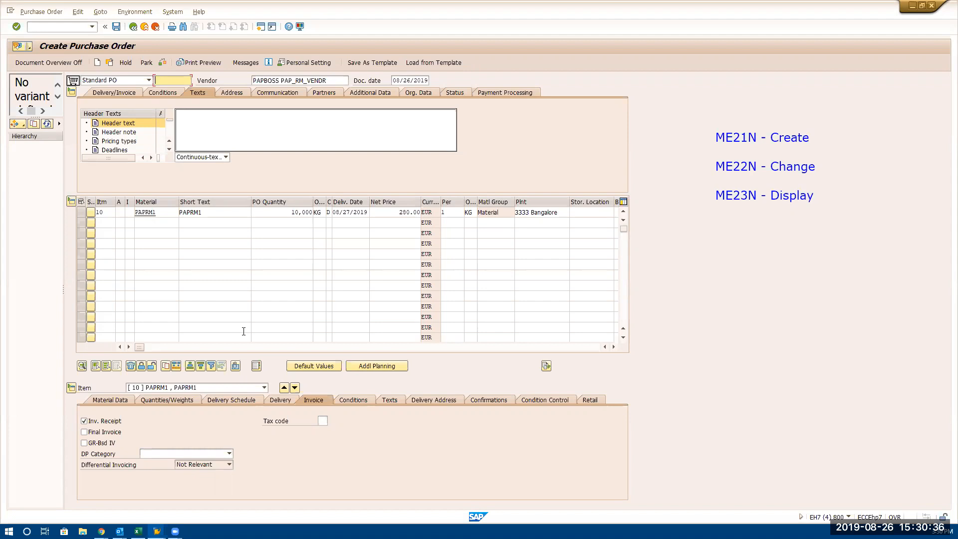
left_click(99, 225)
type("20")
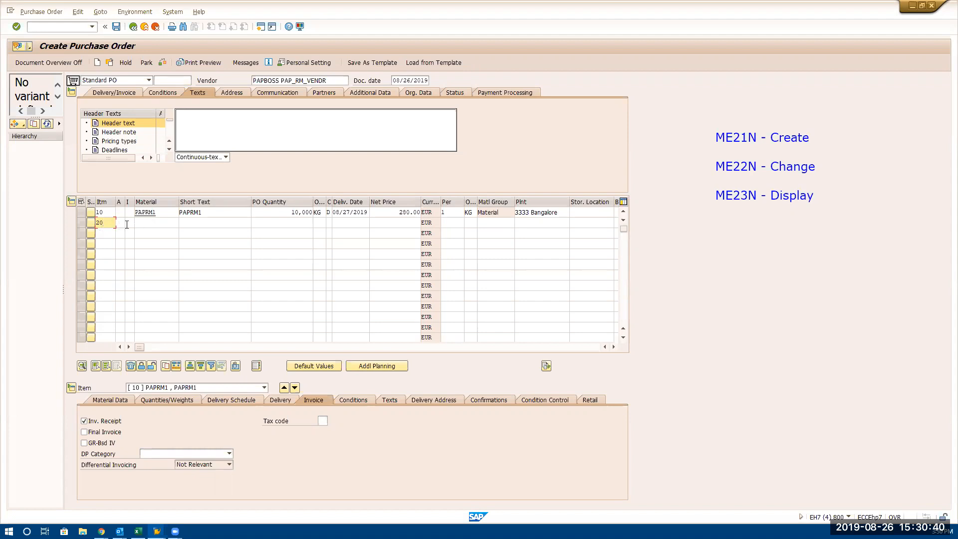
left_click_drag(106, 224, 96, 224)
key("Delete")
Add a second item line with material PAPRM2 and a PO quantity of 3000
left_click(145, 223)
type("PAPRM2")
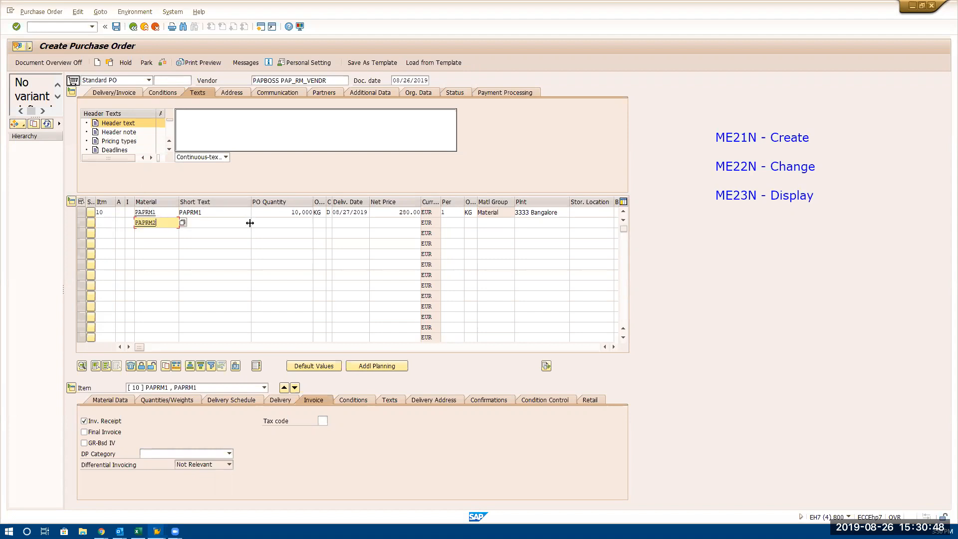
left_click(275, 223)
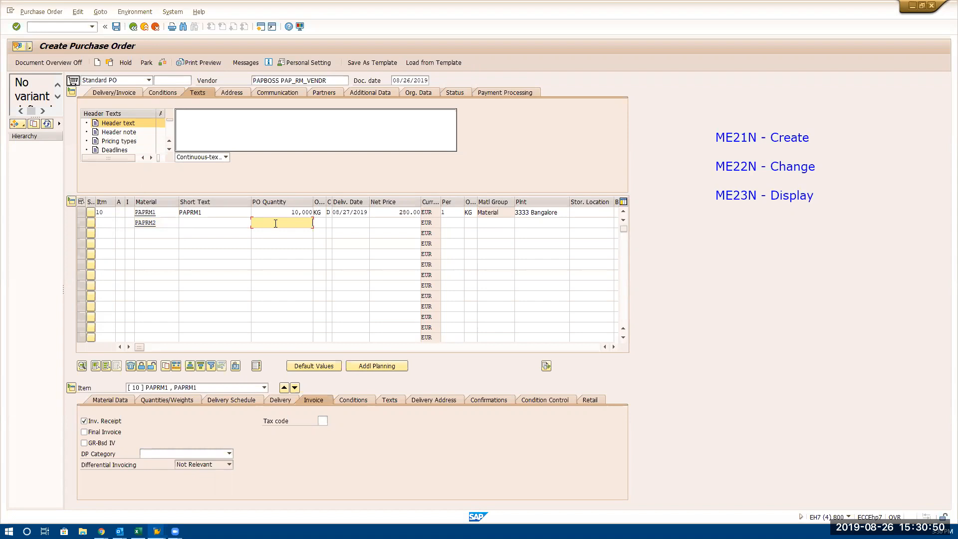
type("3000")
key("Return")
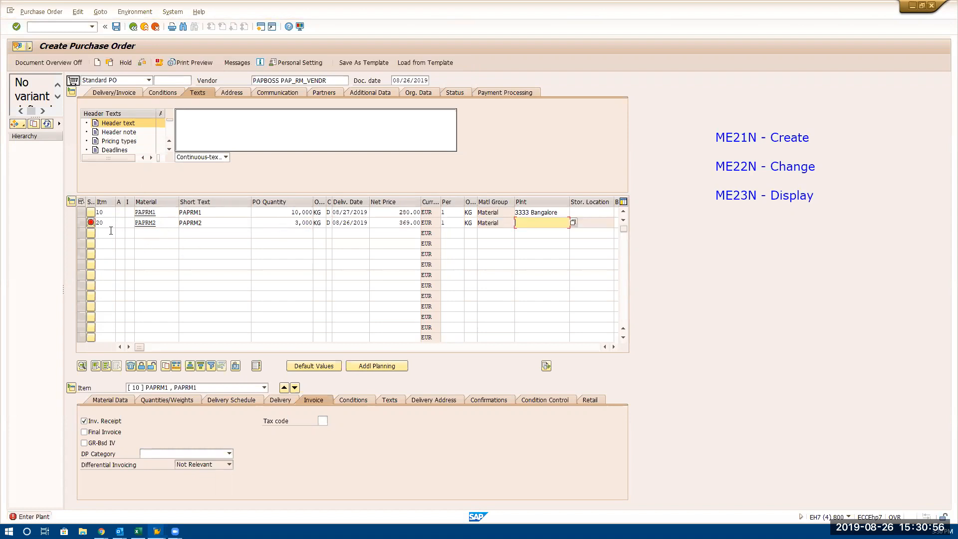
Look up the plants for item 20 and assign PAP2 (3333 PUNE)
left_click(106, 226)
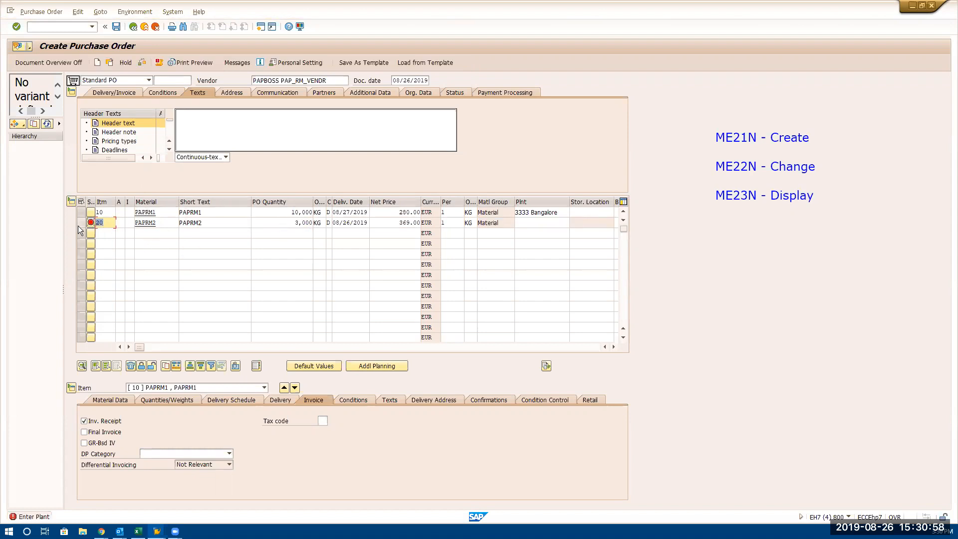
left_click(522, 224)
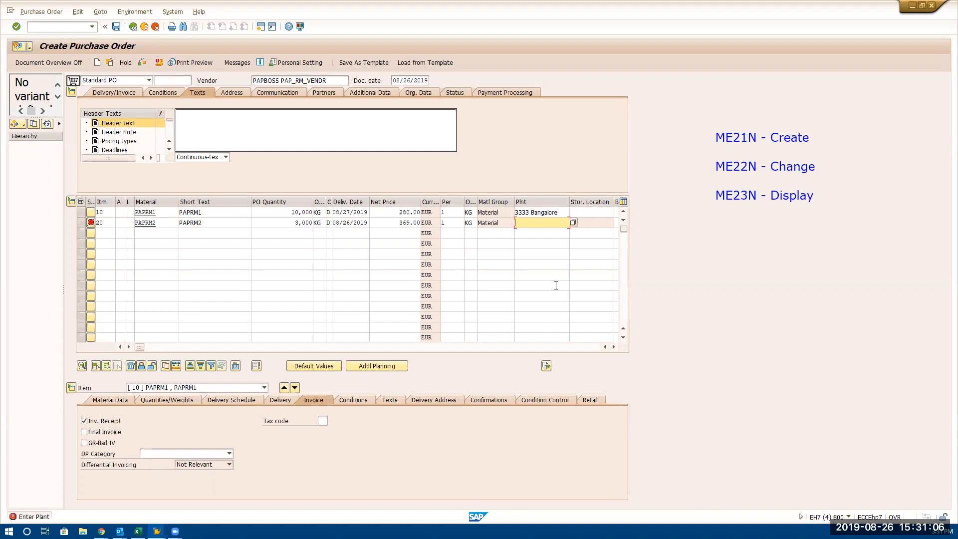
left_click(573, 222)
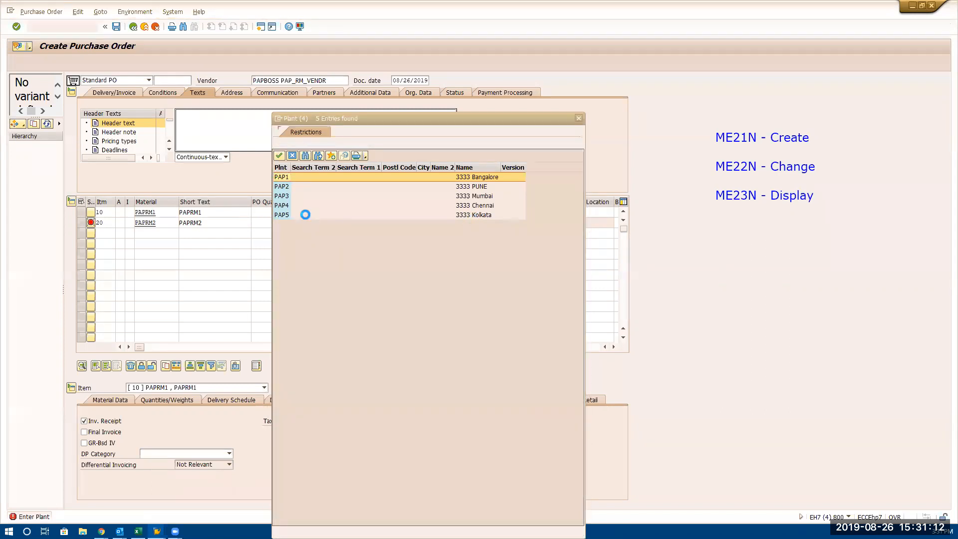
left_click(296, 187)
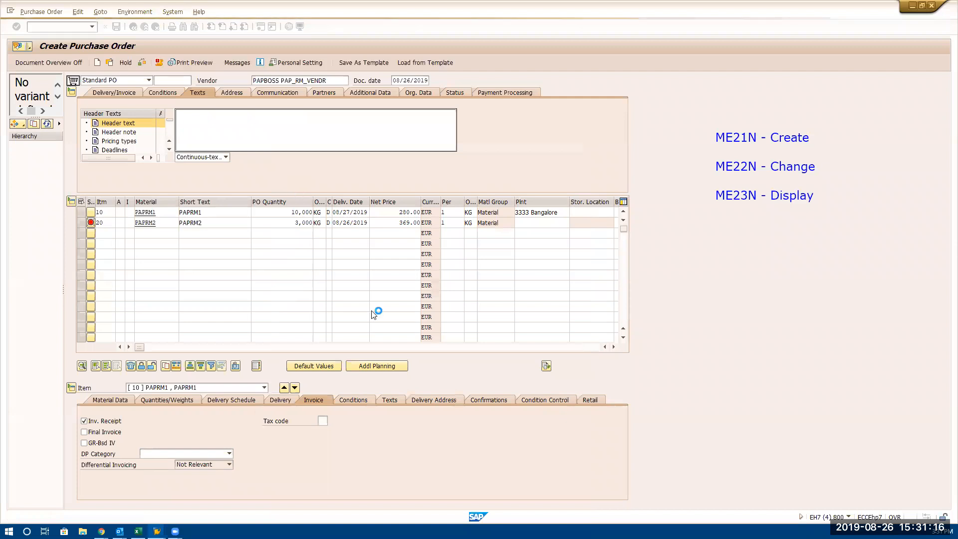
double_click(545, 222)
key("Return")
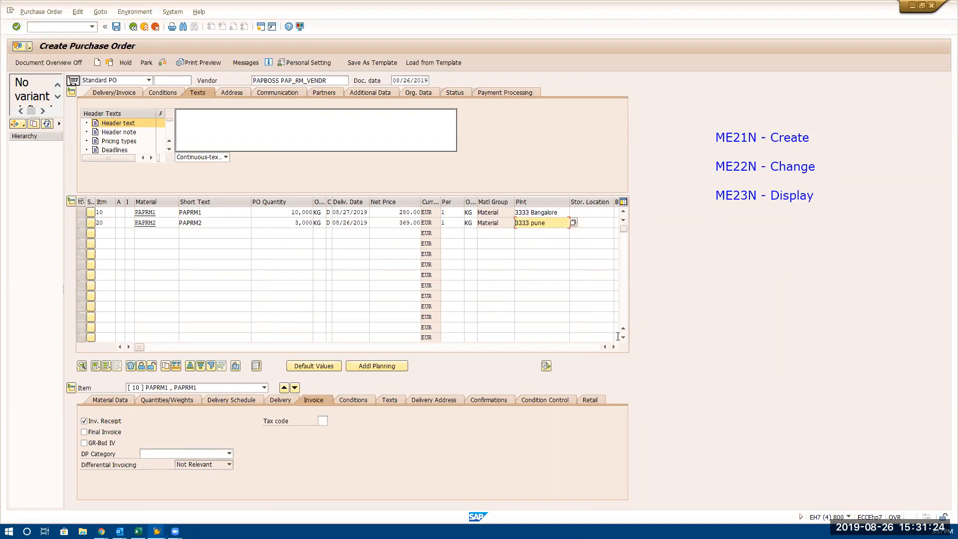
Set the storage location to PAP1 (Bang st loc) for item 10 and PAP2 (Mumbai st loc) for item 20
left_click(595, 212)
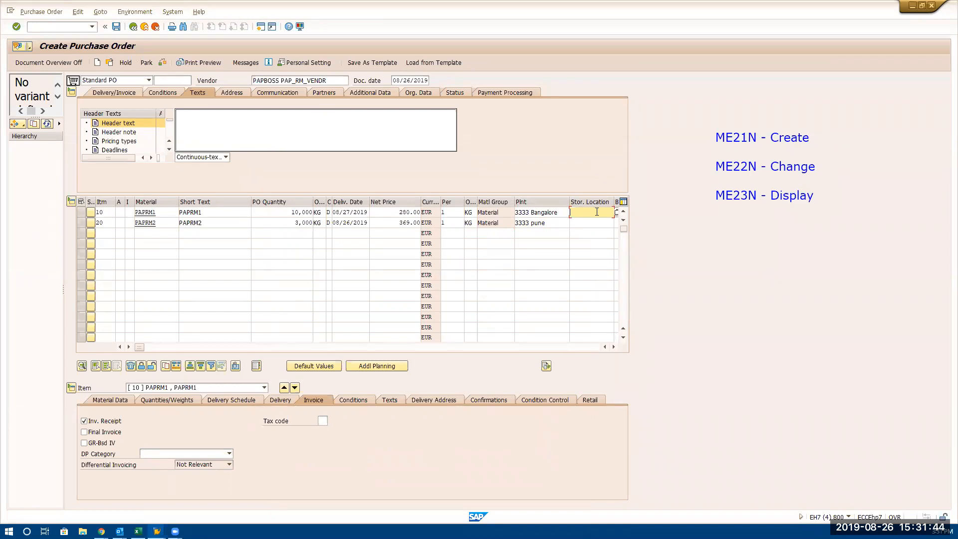
left_click(617, 212)
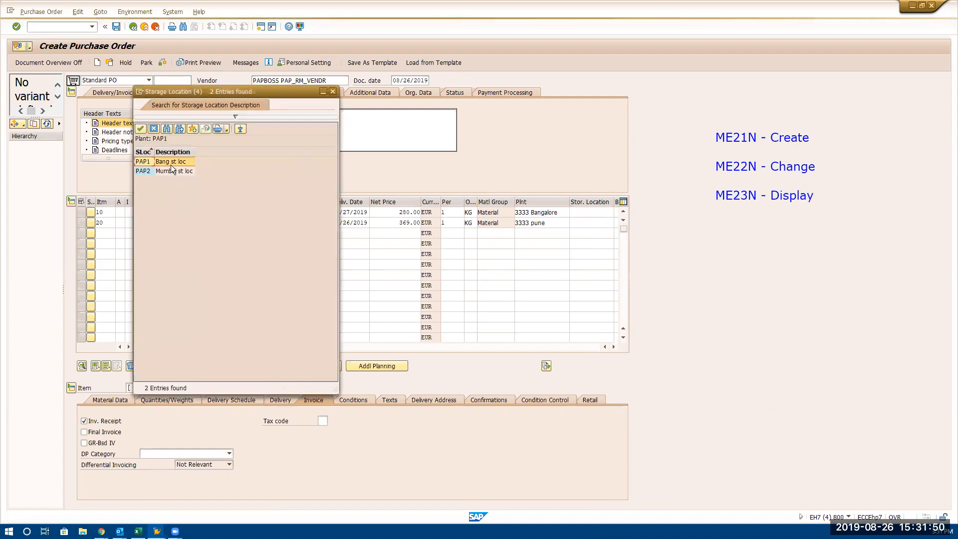
double_click(171, 162)
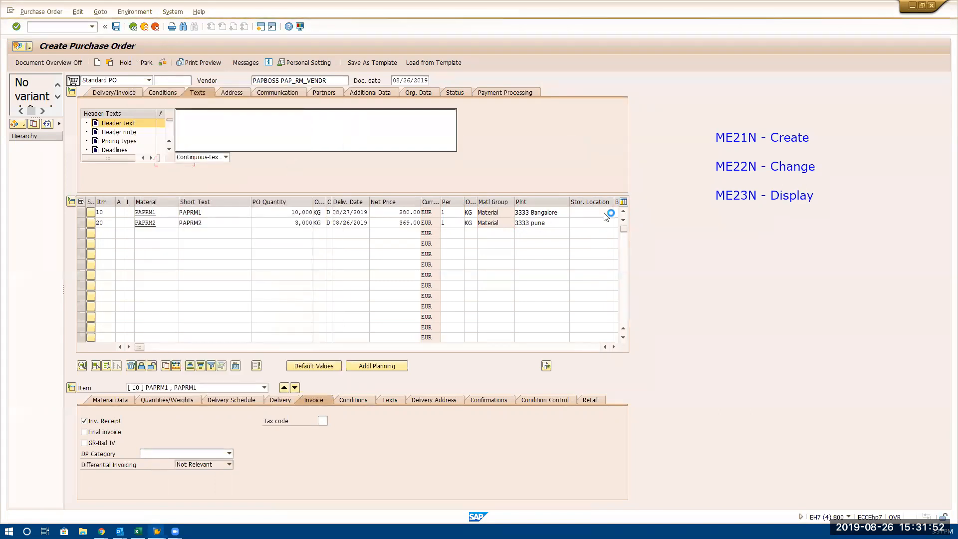
left_click(587, 224)
left_click(617, 224)
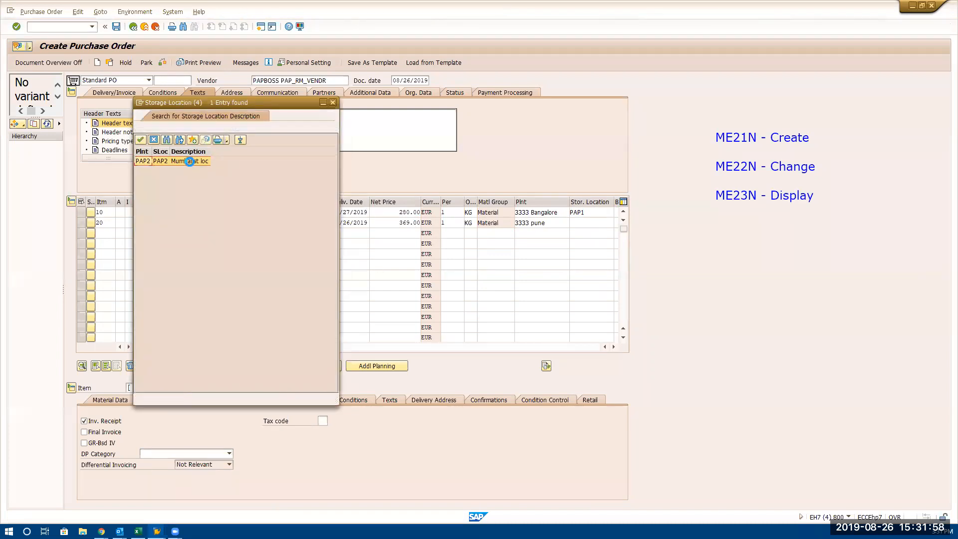
left_click(188, 161)
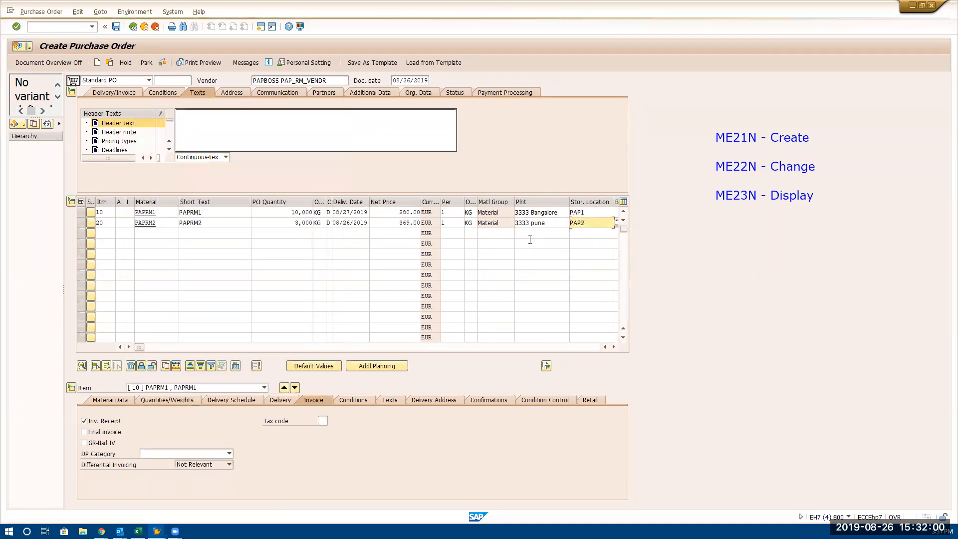
key("Return")
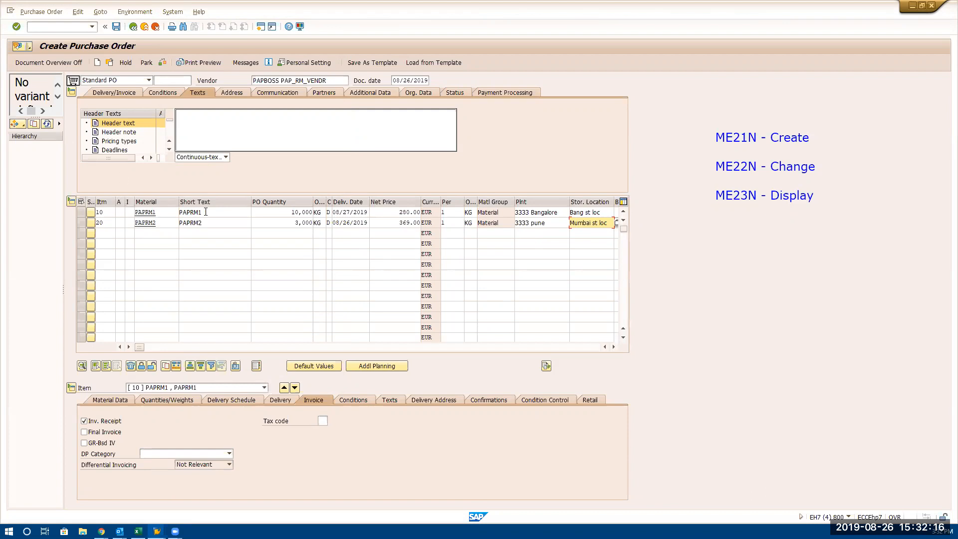
left_click(206, 212)
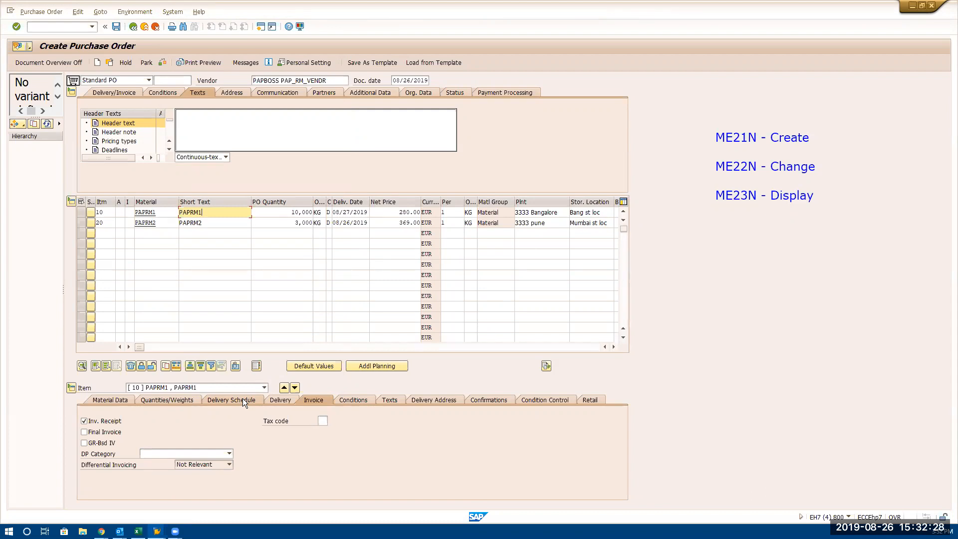
Save the purchase order and copy its new document number from the detailed confirmation message
left_click(117, 26)
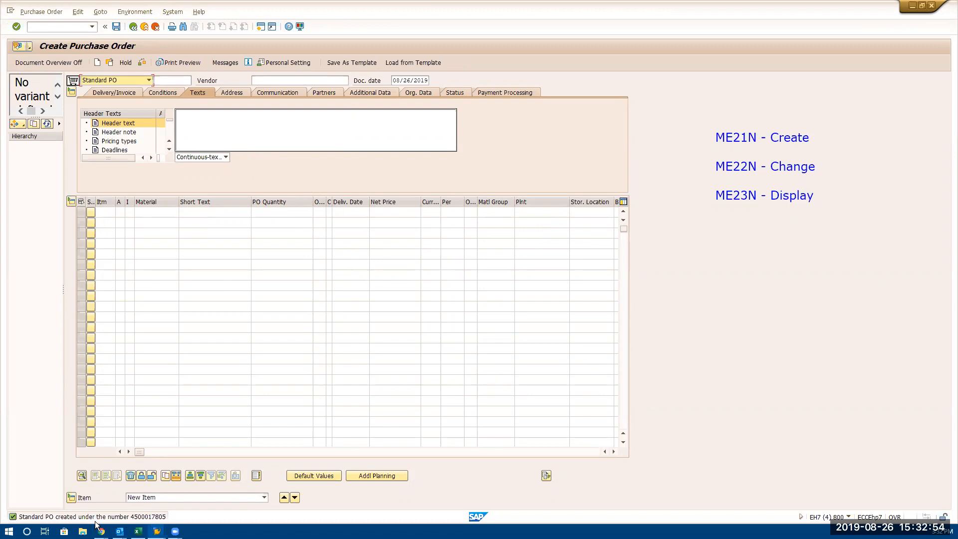
left_click(76, 519)
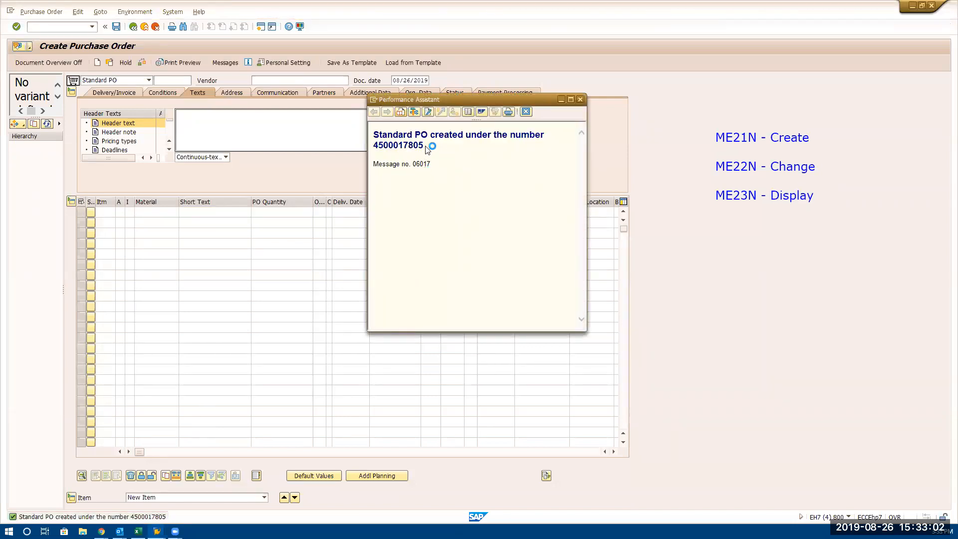
left_click_drag(425, 146, 369, 146)
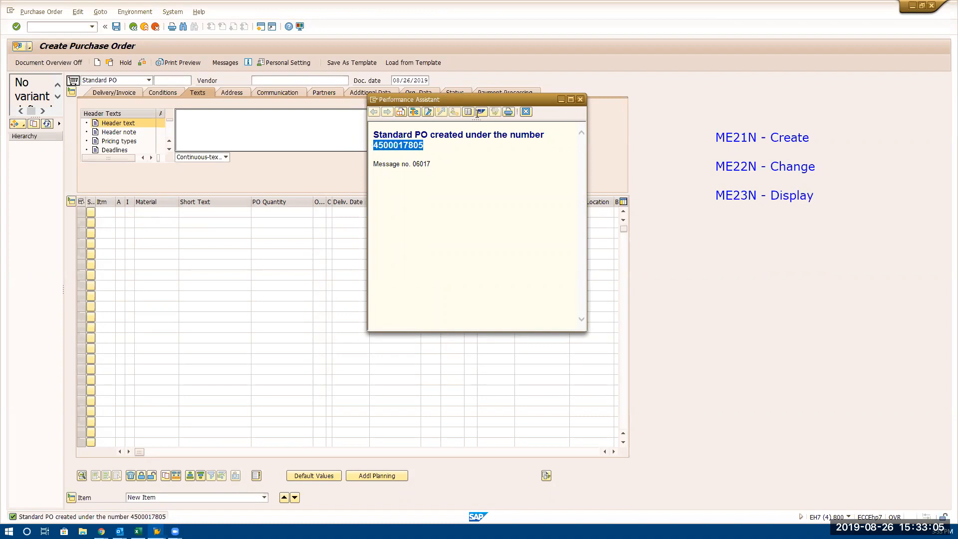
left_click(581, 100)
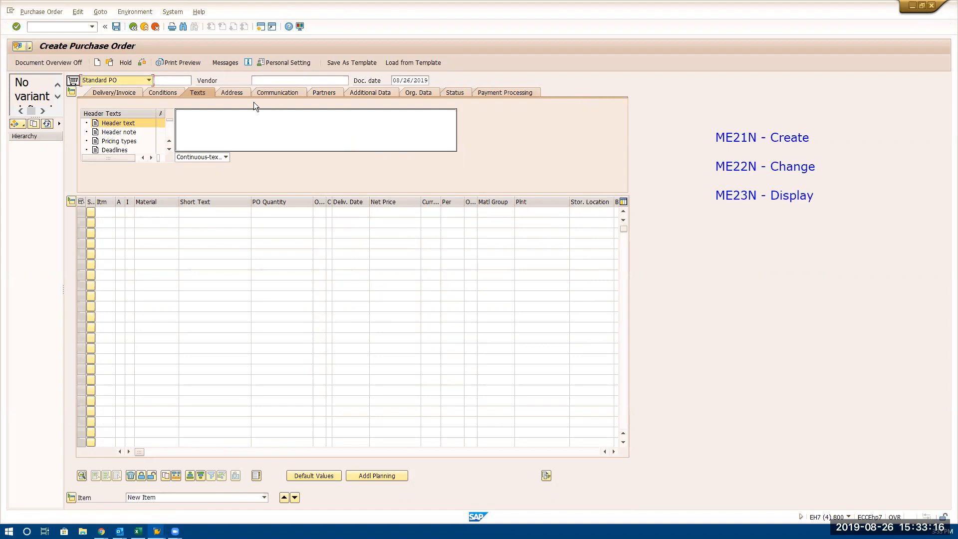
Switch to the purchase order display transaction with /NME23N and bring up the newly saved purchase order
left_click(64, 27)
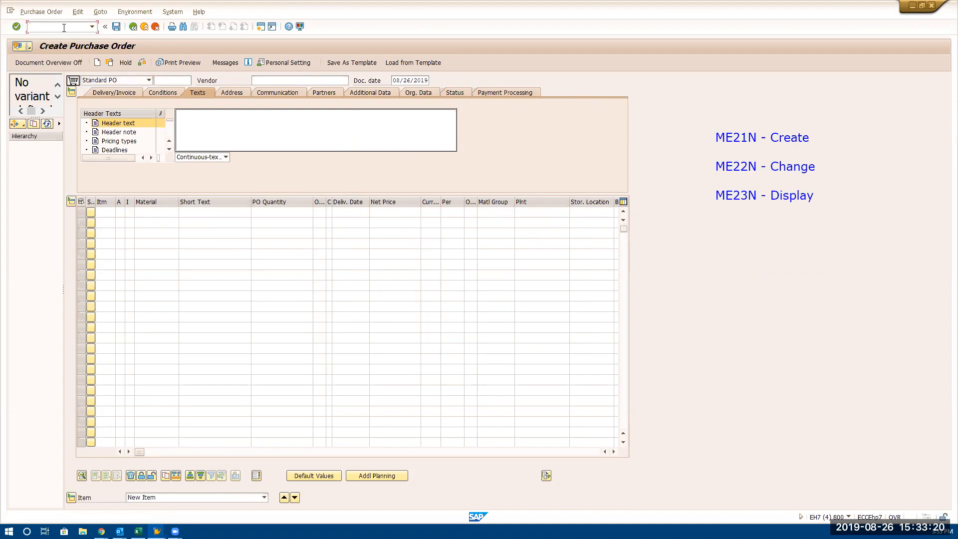
type("/NFME2")
key("BackSpace")
key("BackSpace")
key("BackSpace")
key("BackSpace")
type("M3E")
key("BackSpace")
type("E23N")
key("Return")
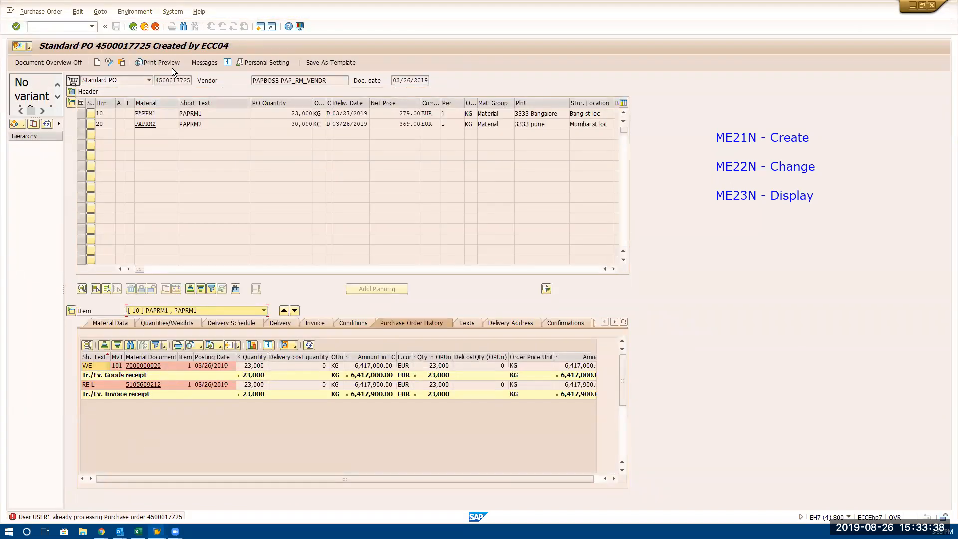
left_click(122, 63)
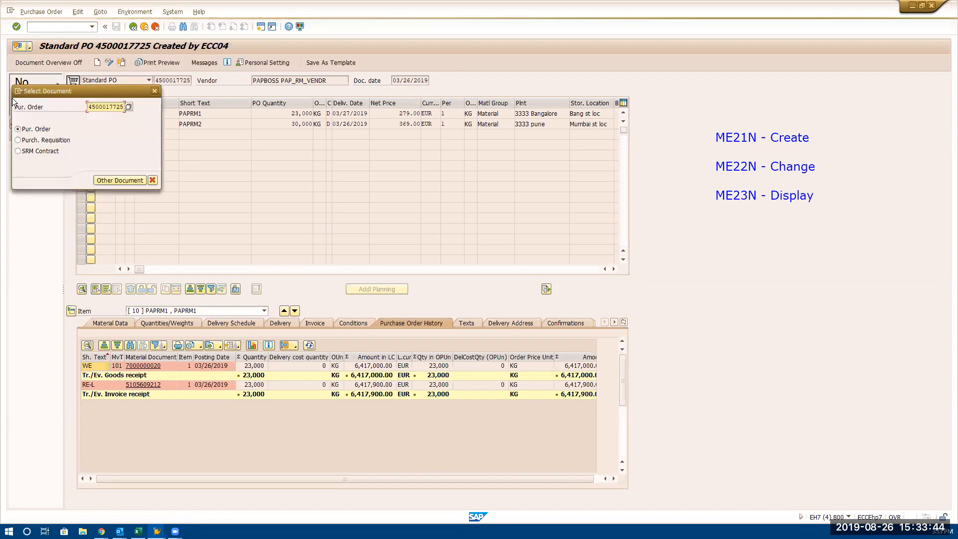
key("Return")
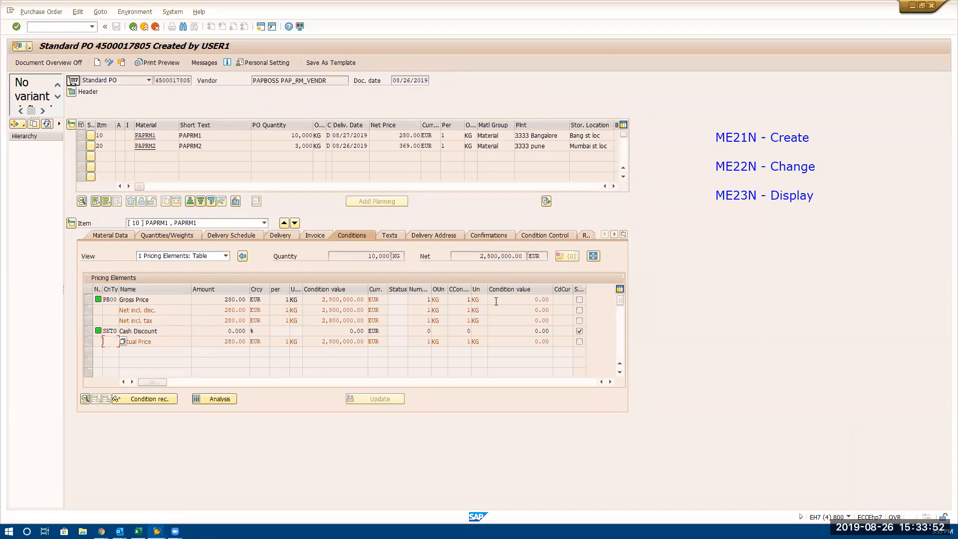
Check the quantity and net value in item 10's conditions, and the net prices of items 10 and 20
double_click(352, 257)
double_click(474, 257)
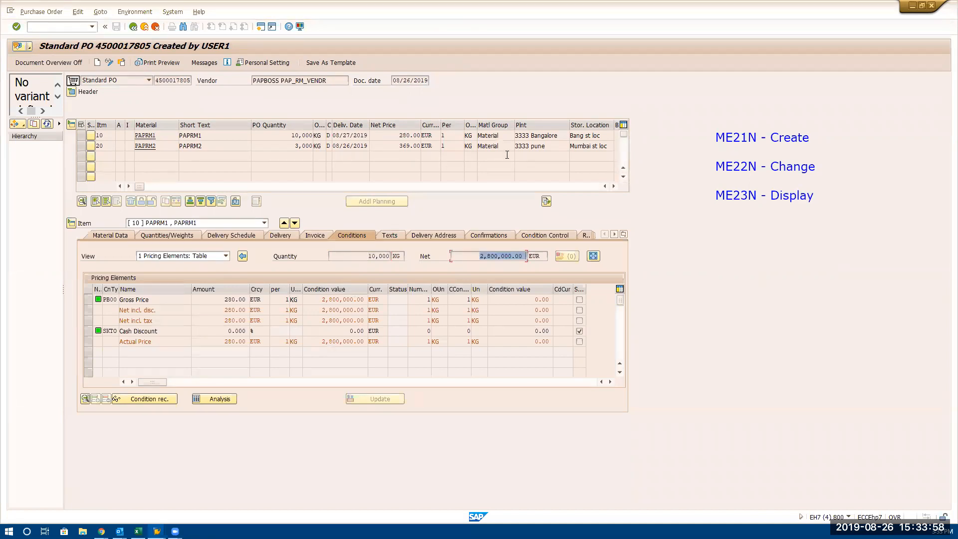
double_click(394, 135)
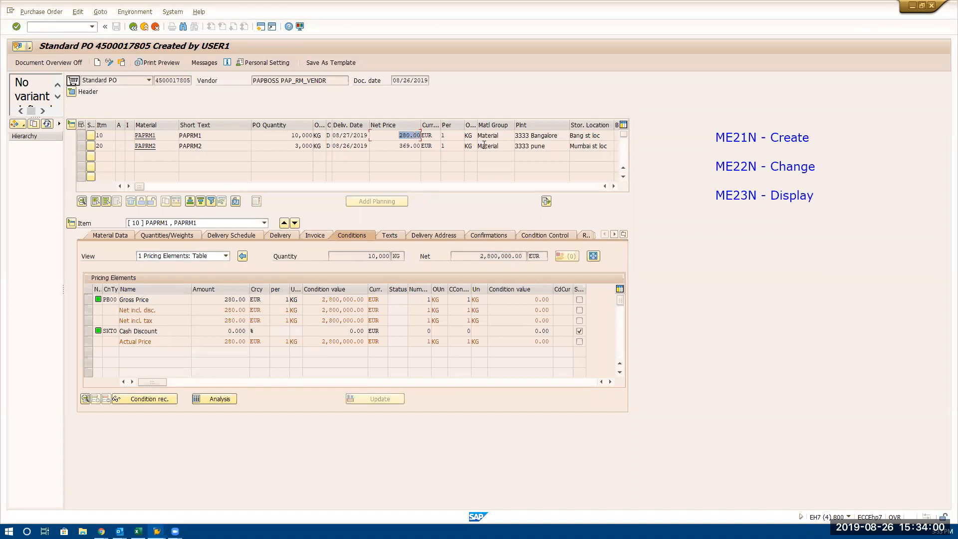
left_click(405, 147)
double_click(404, 146)
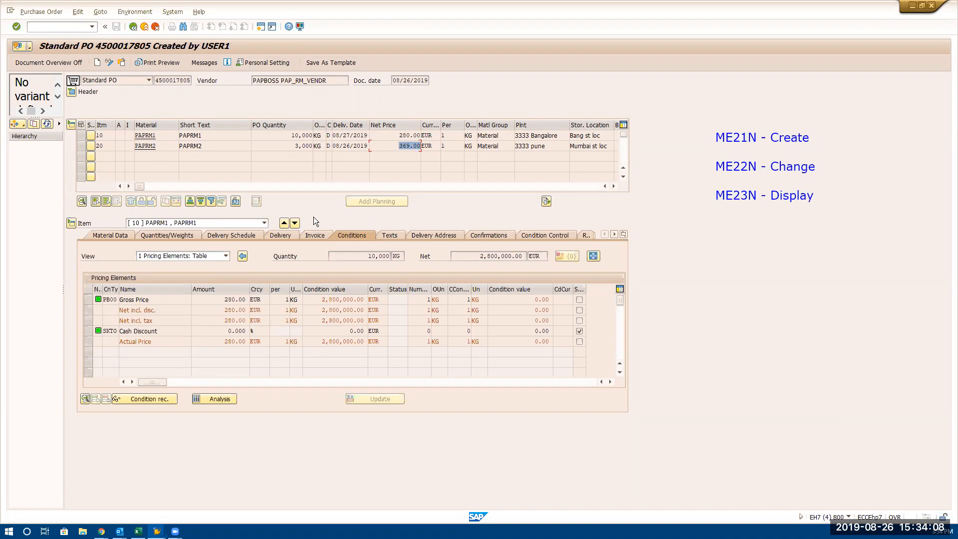
Review item 10's invoice data and the remaining item detail categories, and recheck both items' net prices
left_click(307, 235)
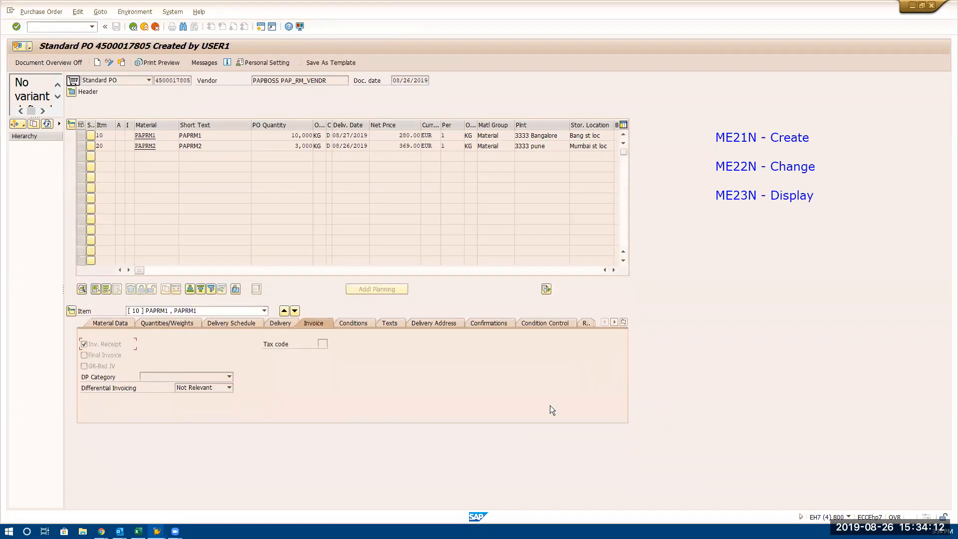
left_click(615, 322)
left_click(616, 322)
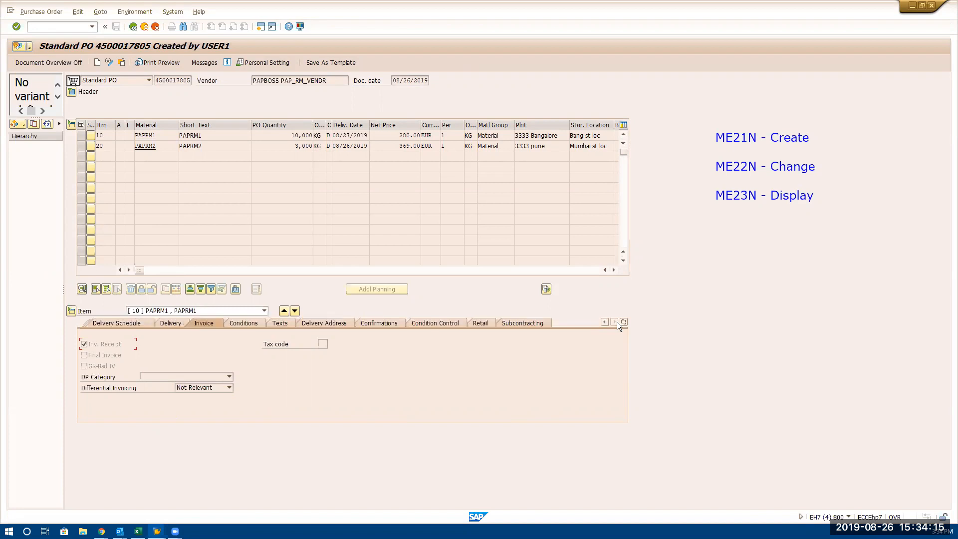
double_click(395, 135)
left_click(390, 145)
double_click(390, 145)
Open the material master of PAPRM1 from item 10 and display its Accounting 1 view
left_click(157, 133)
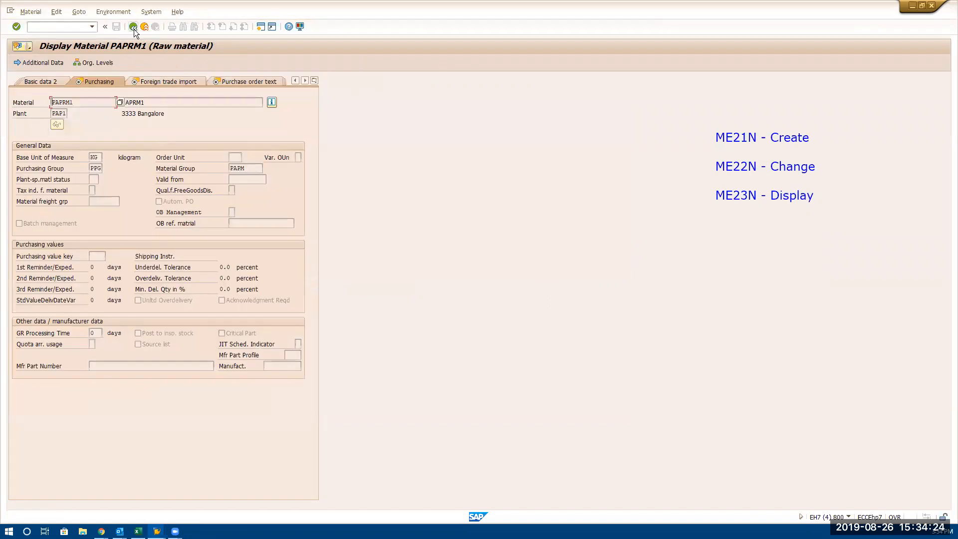
left_click(133, 28)
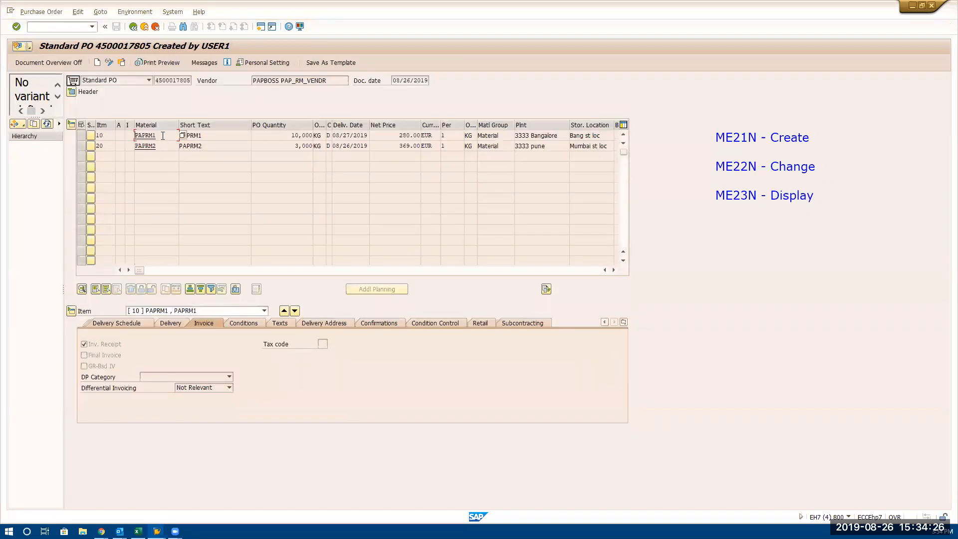
left_click(158, 136)
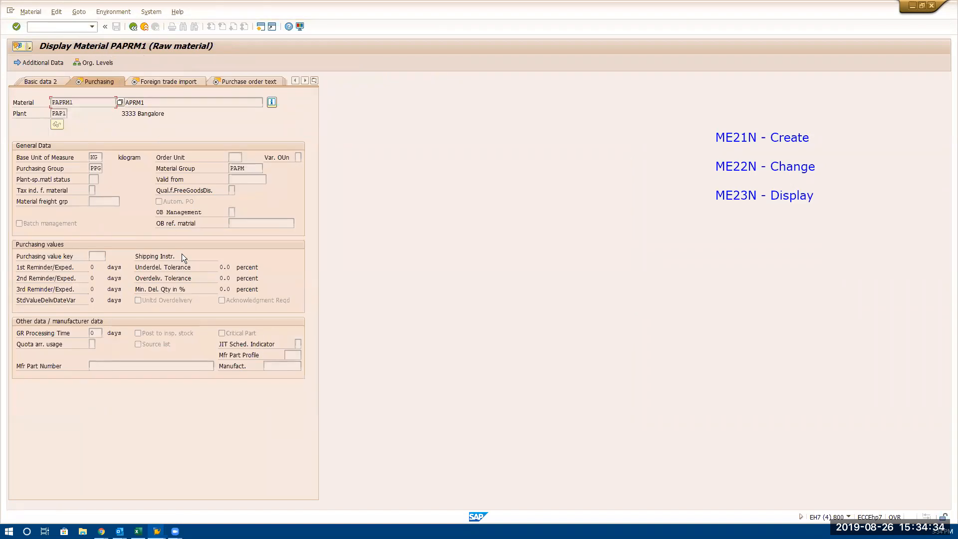
left_click(305, 80)
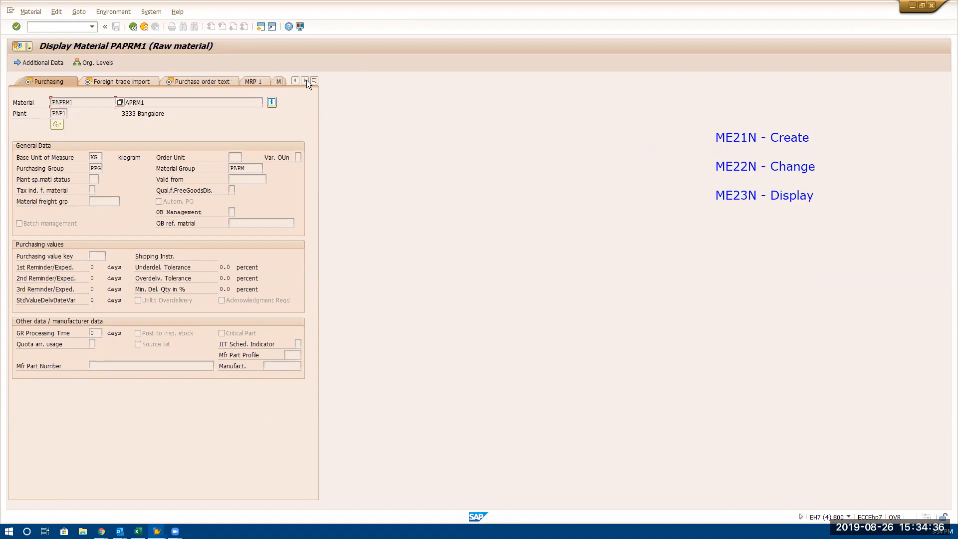
left_click(305, 81)
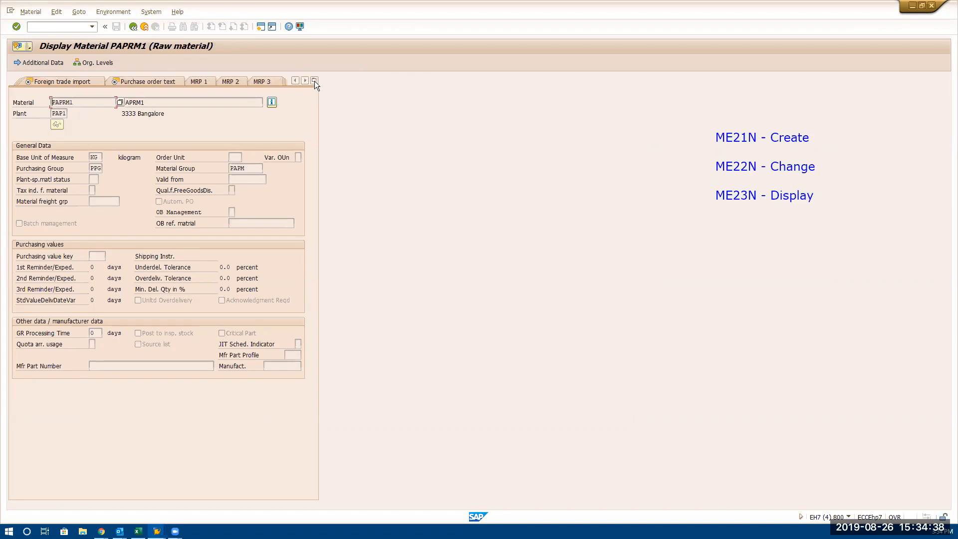
left_click(315, 81)
left_click(292, 97)
left_click(314, 81)
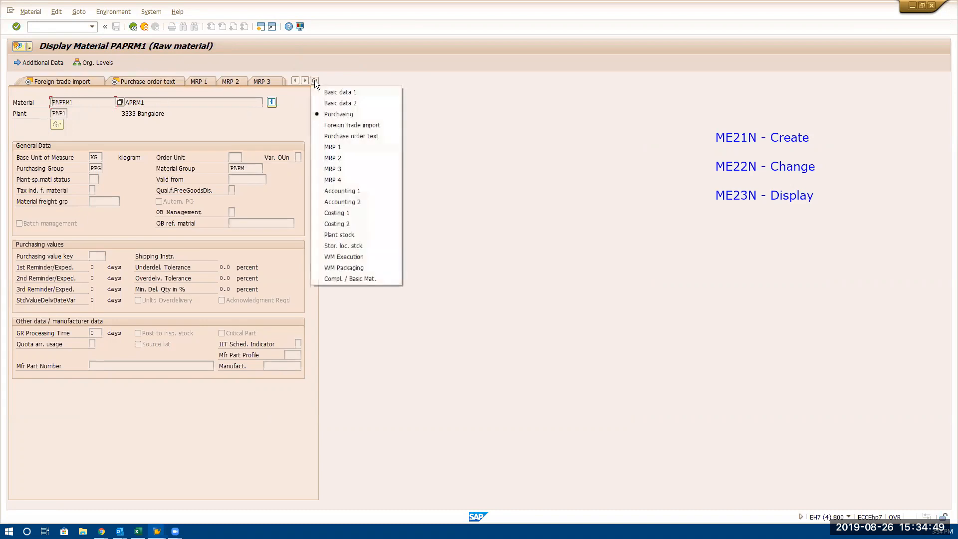
left_click(344, 203)
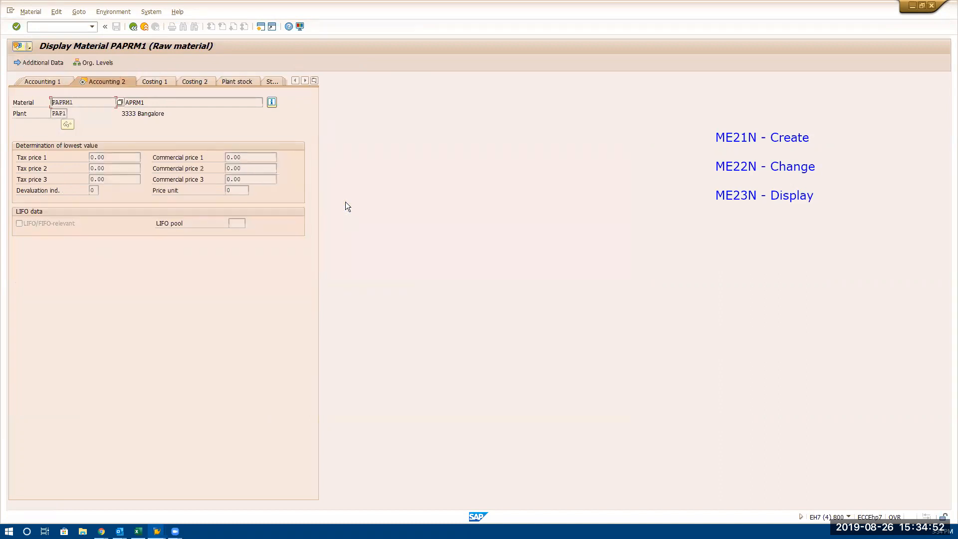
left_click(45, 81)
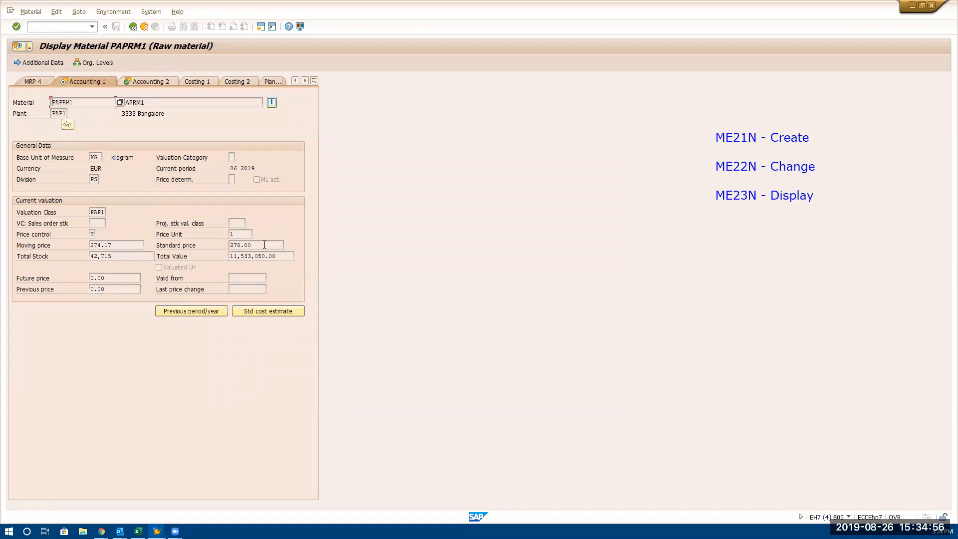
Examine the standard price and moving price of PAPRM1, and return to the purchase order
left_click_drag(265, 245, 230, 245)
left_click(264, 245)
key("shift+Home")
left_click(121, 246)
key("shift+Home")
left_click(262, 245)
key("shift+Home")
left_click(134, 27)
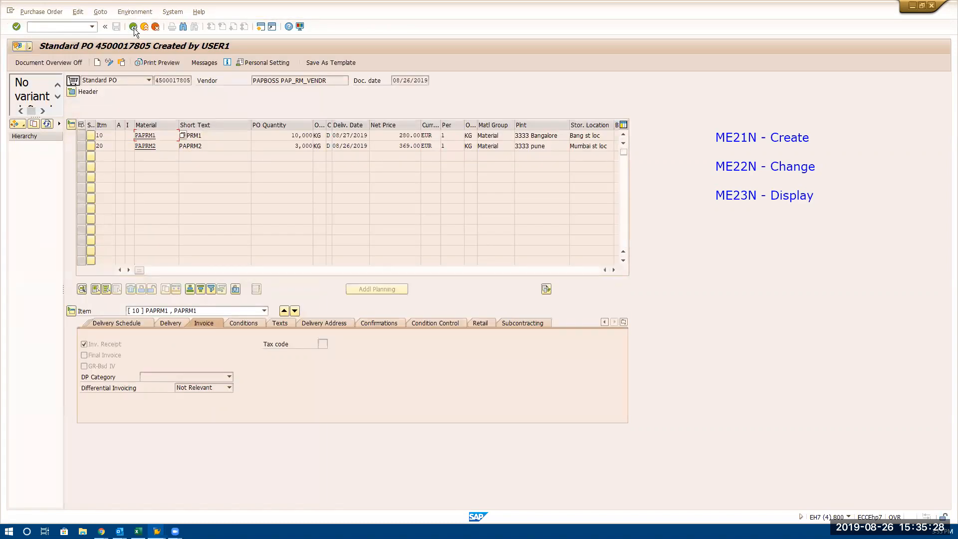
Check item 10's net price against the material's valuation and select the item 10 line
double_click(389, 136)
left_click(389, 137)
left_click(82, 135)
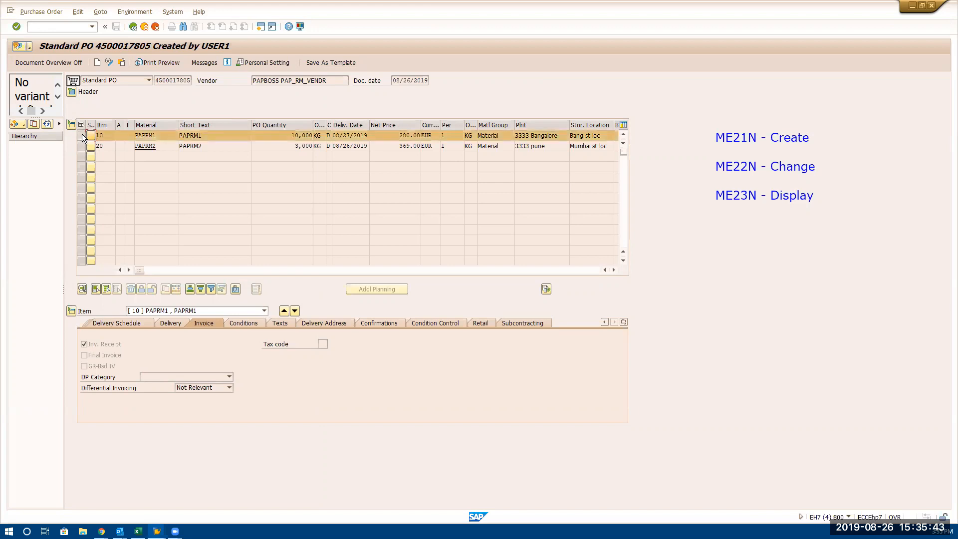
left_click(136, 11)
left_click(78, 12)
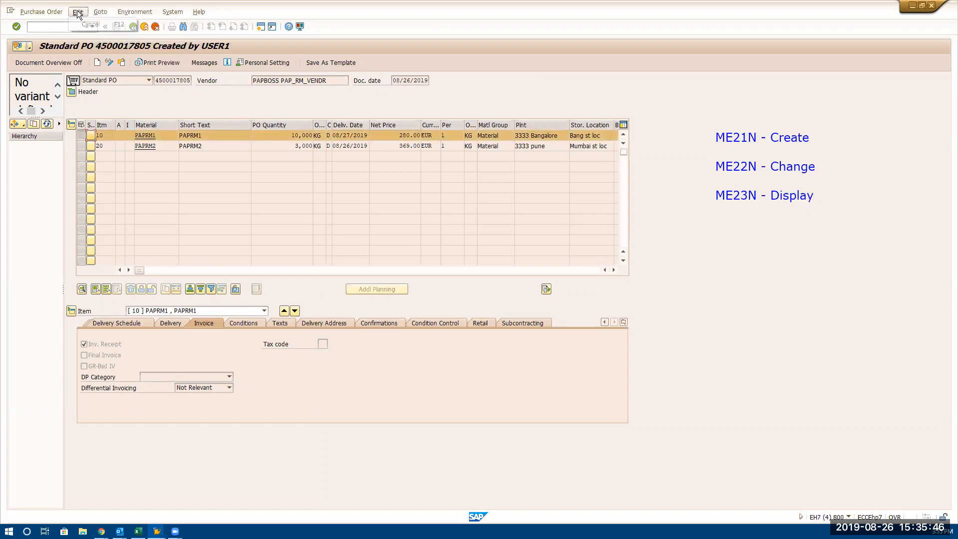
mouse_move(174, 12)
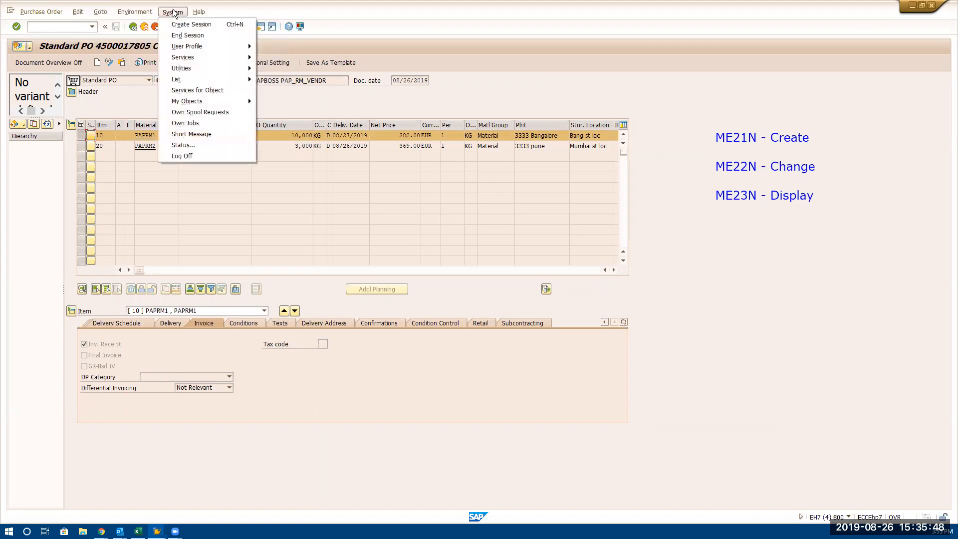
left_click(386, 136)
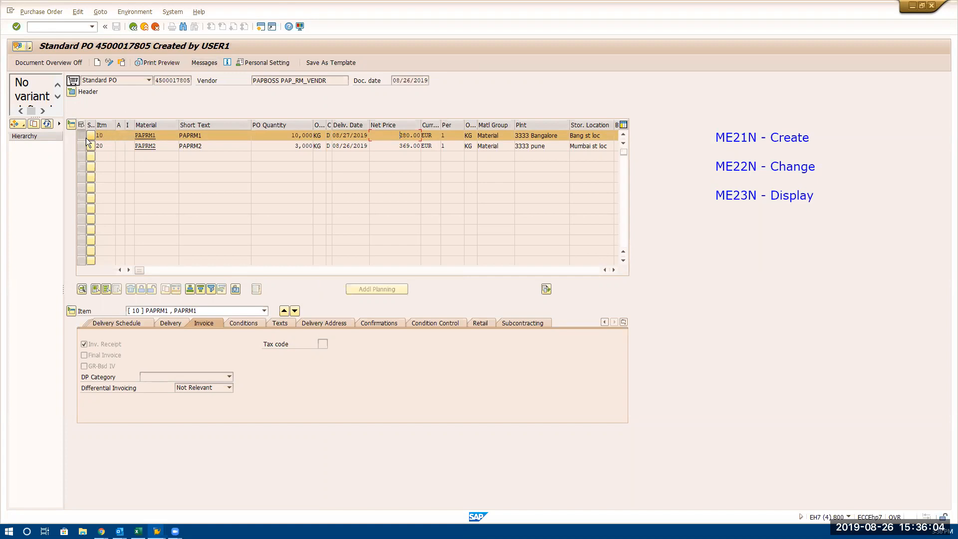
Display the purchasing info record behind item 10 of the purchase order
left_click(104, 12)
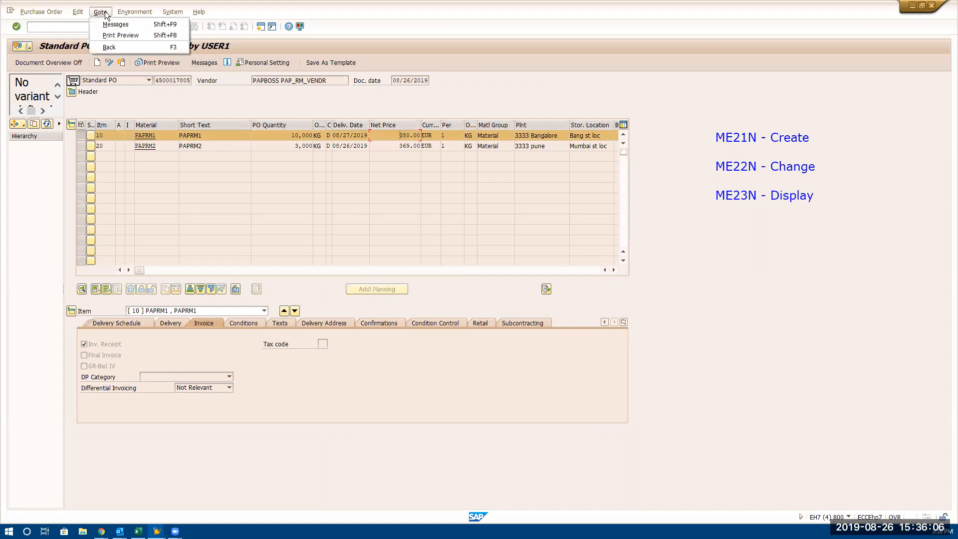
mouse_move(134, 12)
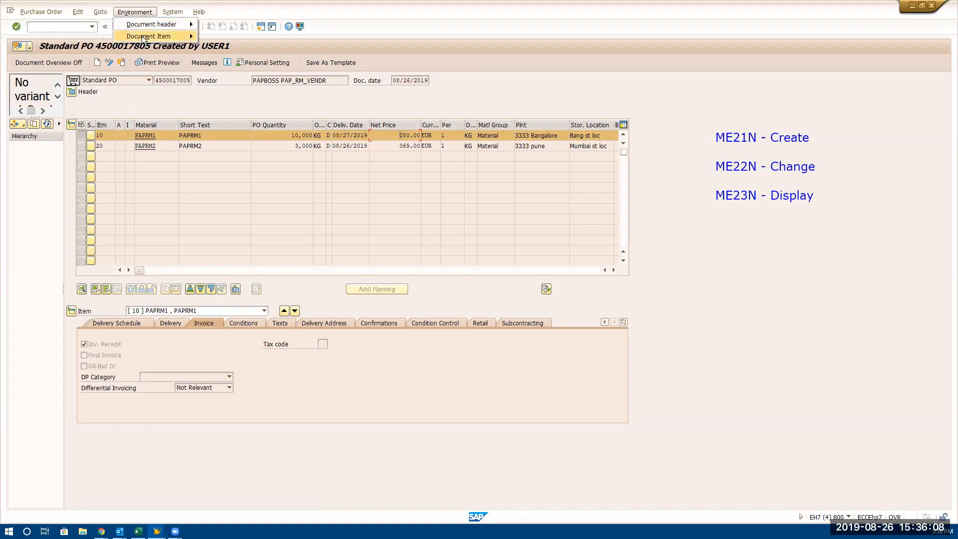
mouse_move(141, 36)
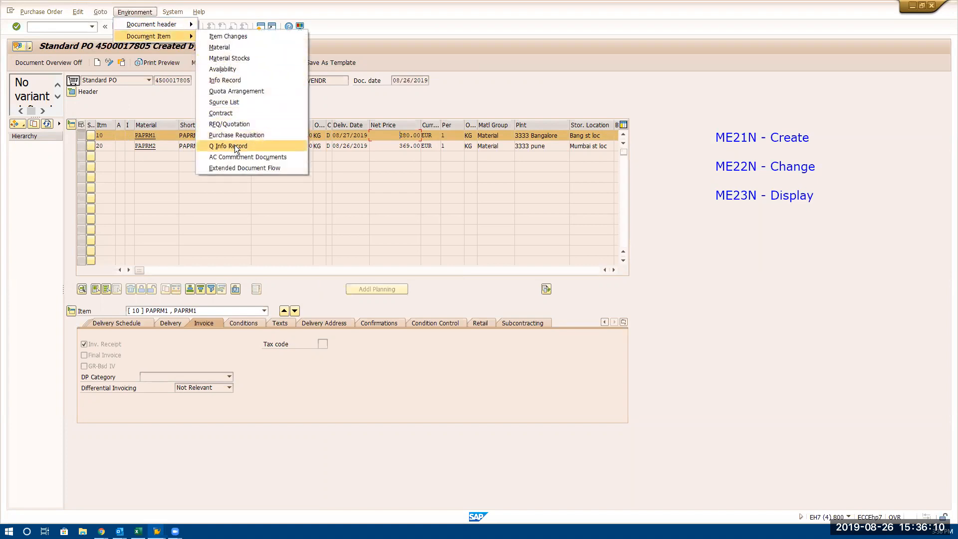
left_click(240, 80)
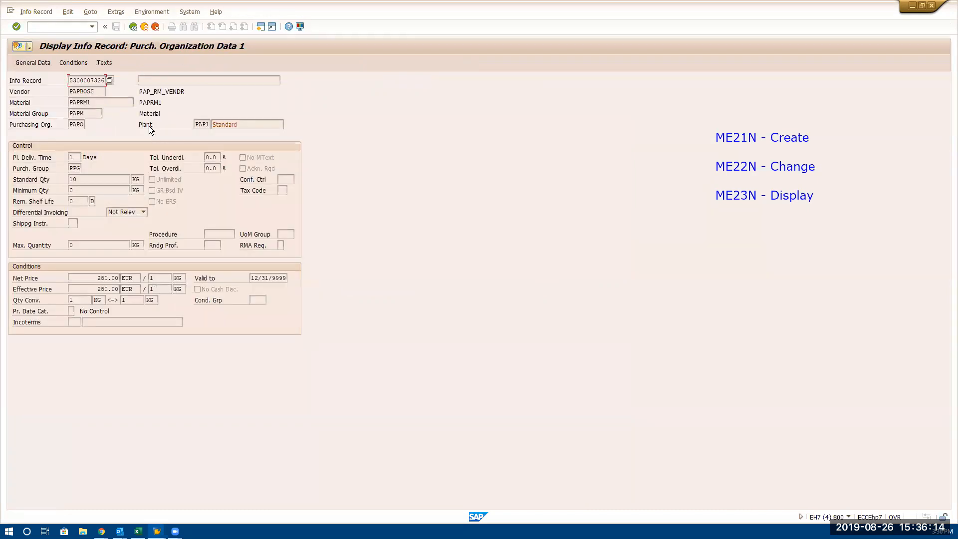
Check the vendor, material and net price in the info record, and return to the purchase order
double_click(88, 91)
double_click(80, 102)
double_click(102, 278)
left_click(133, 26)
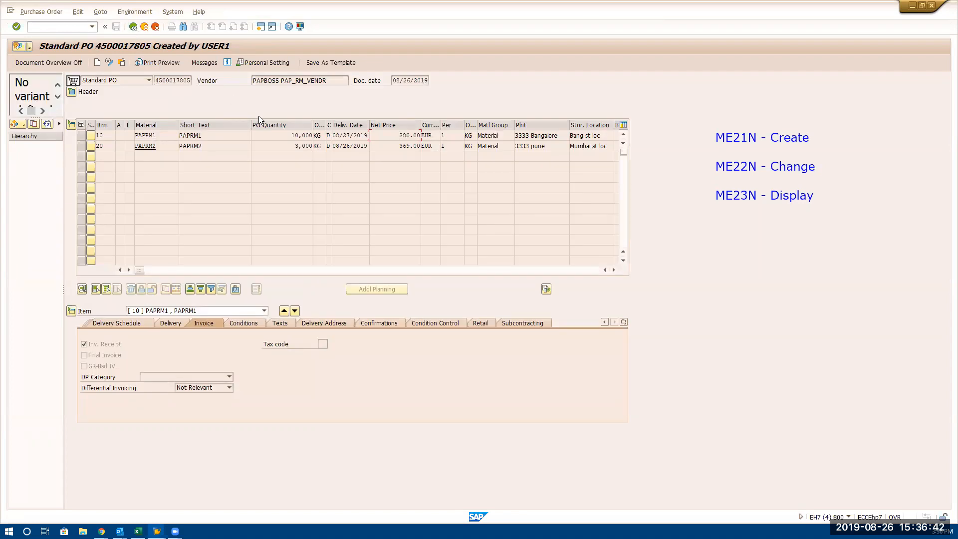
Examine the item 20 line and compare the net prices of items 10 and 20
left_click(221, 146)
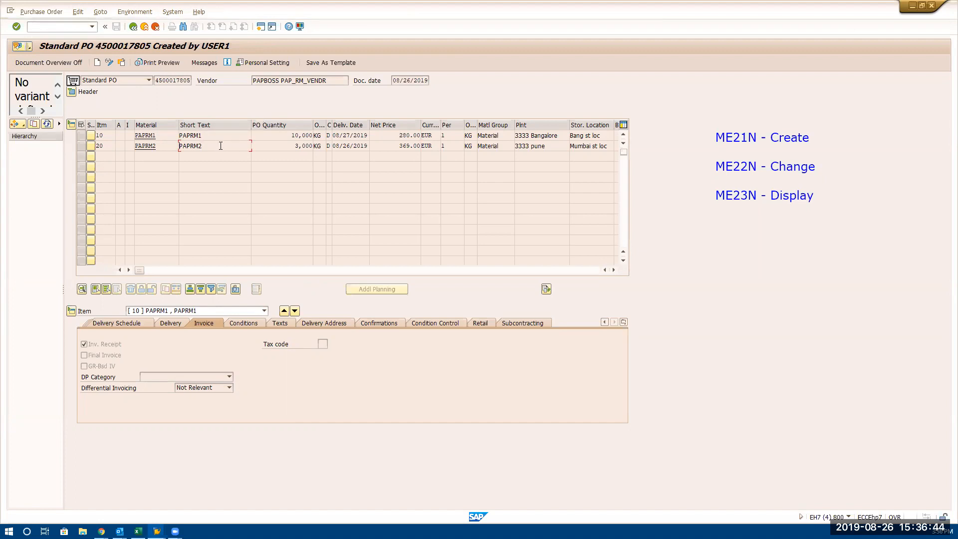
left_click(80, 146)
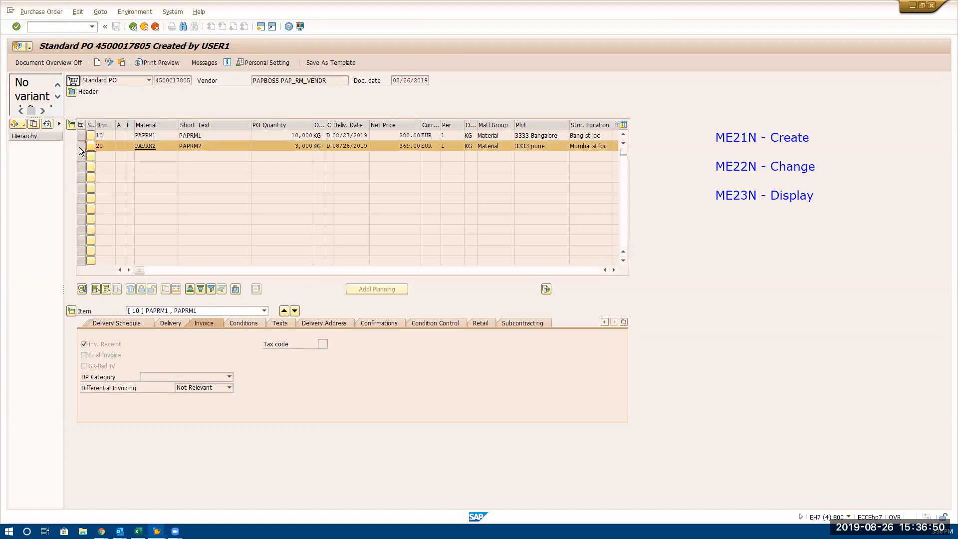
left_click(79, 147)
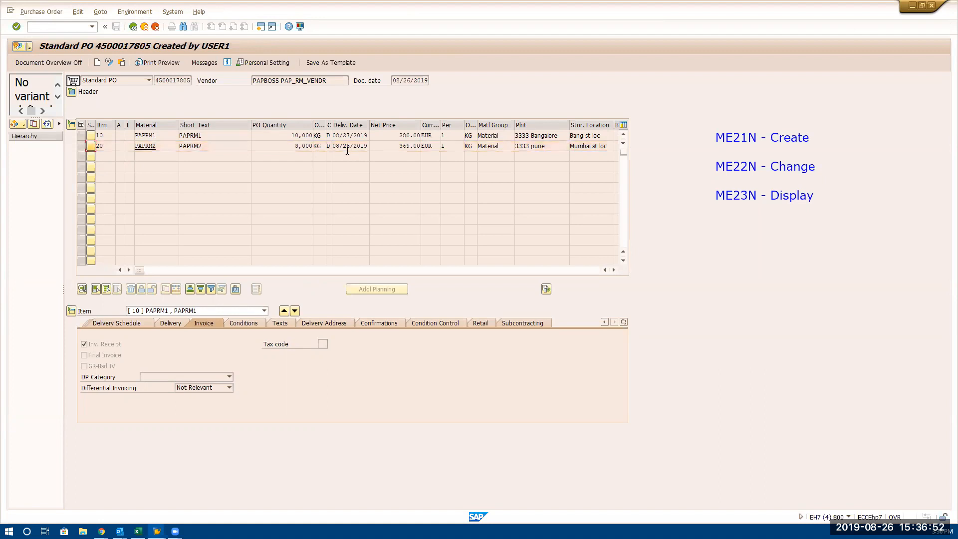
left_click(386, 136)
left_click(389, 146)
Open the material master of PAPRM2 from item 20 and display its Accounting 1 view
left_click(167, 147)
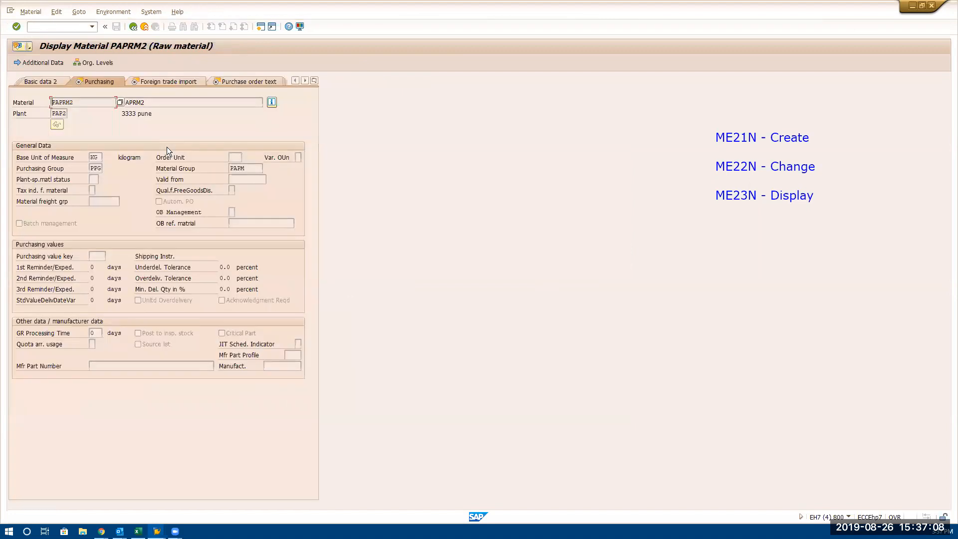
left_click(314, 81)
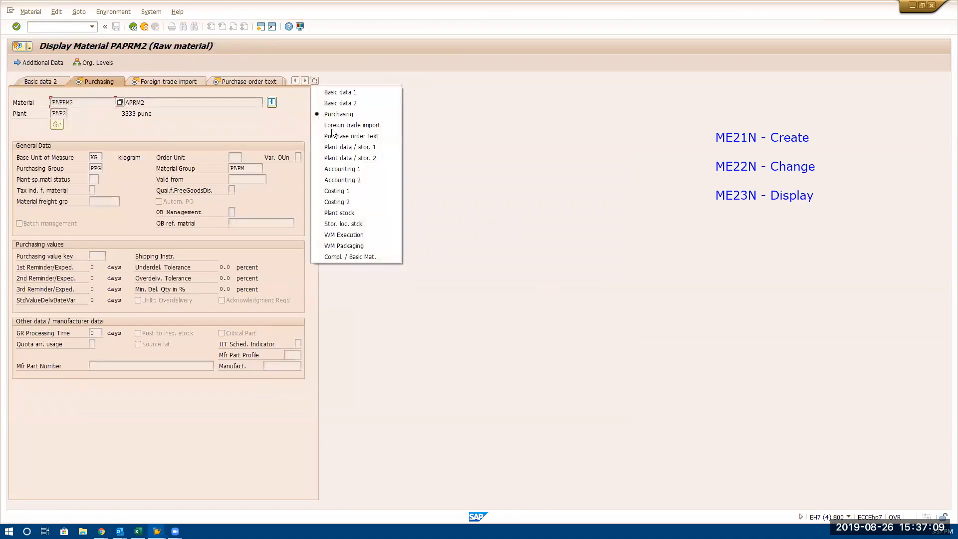
left_click(341, 169)
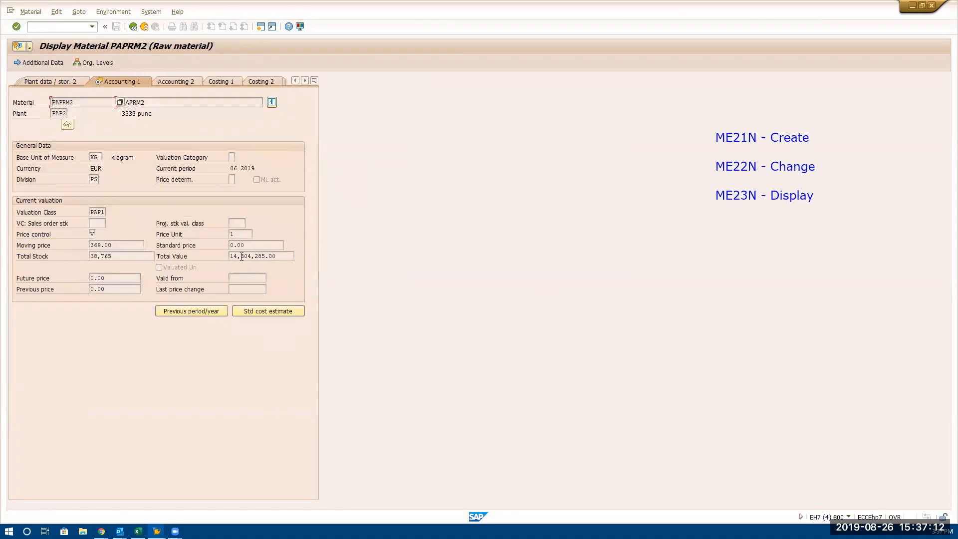
Check the standard price, moving price and price control of PAPRM2, and return to the purchase order
double_click(260, 244)
double_click(126, 247)
left_click(93, 234)
left_click(135, 29)
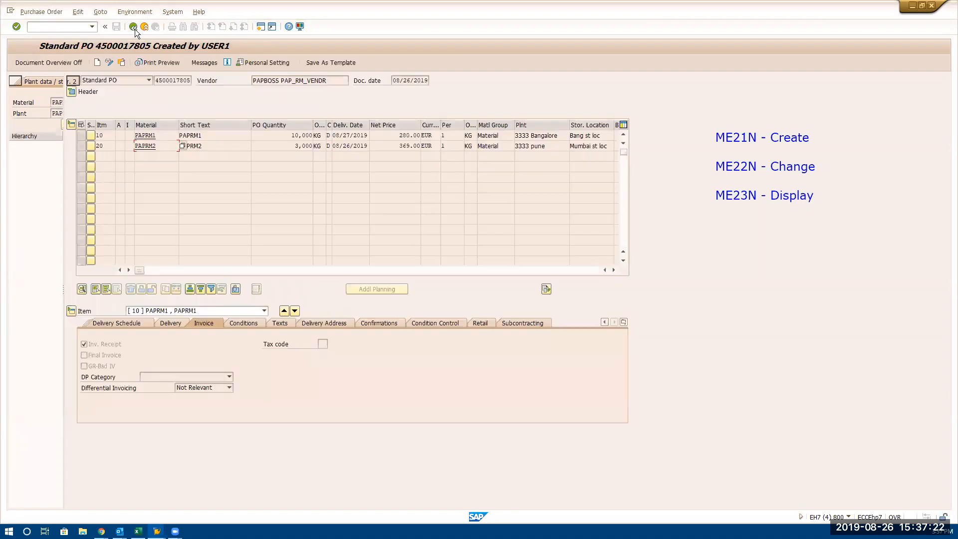
Reopen the material master of PAPRM1 from item 10 at its Accounting 1 view
left_click(221, 138)
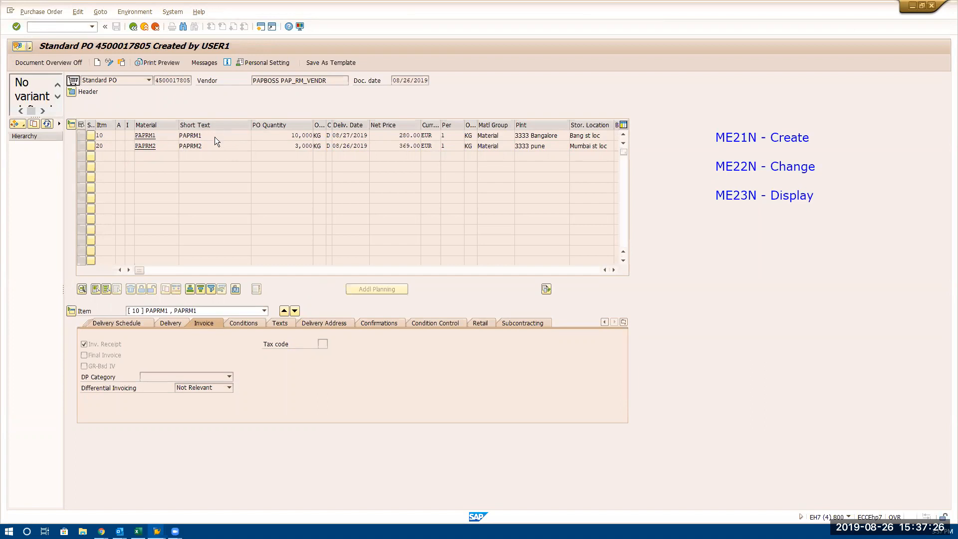
left_click(164, 137)
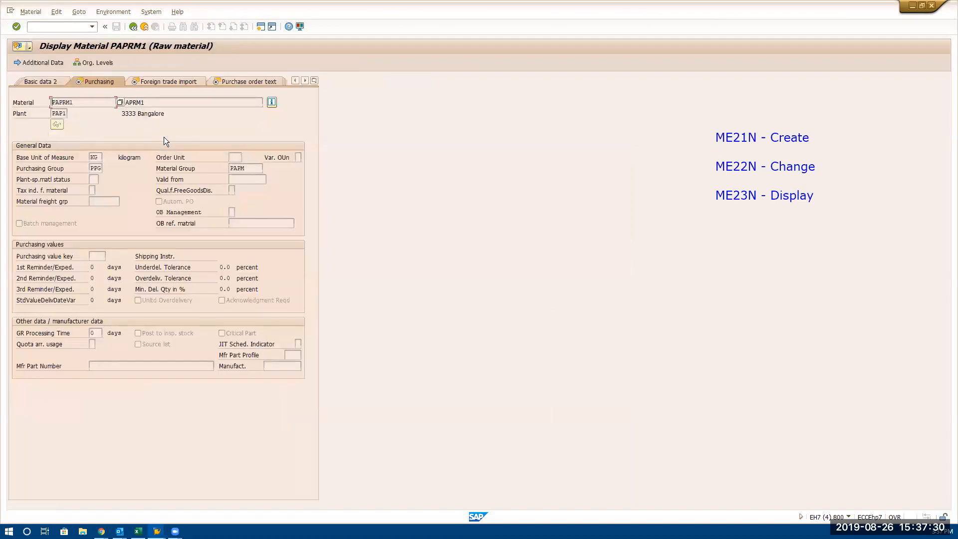
left_click(314, 81)
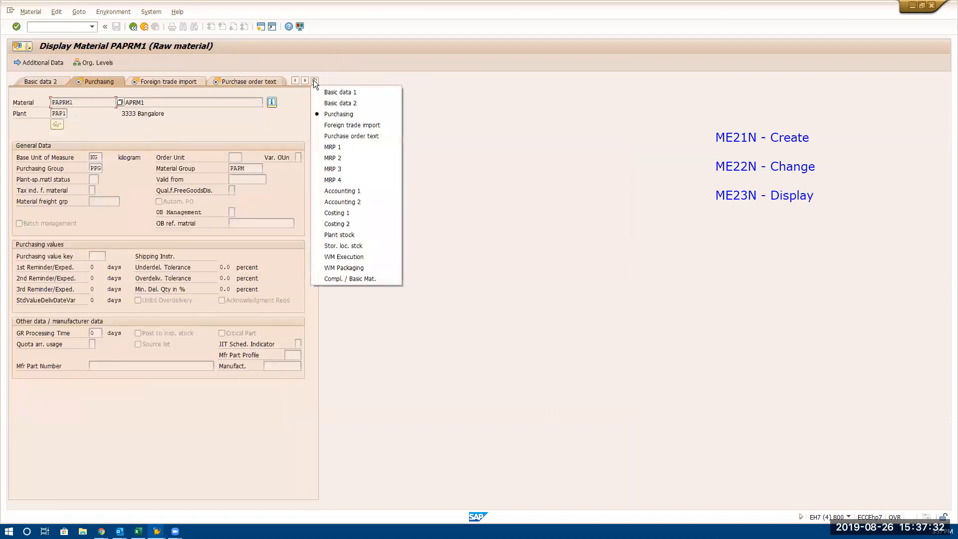
left_click(339, 190)
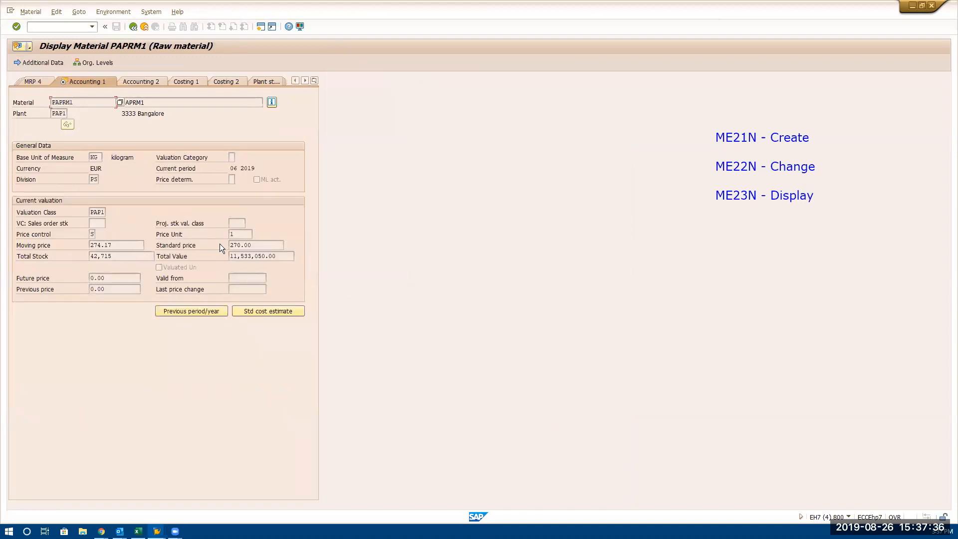
Examine the standard price in PAPRM1's current valuation, and return to the purchase order
double_click(256, 240)
left_click(266, 246)
left_click_drag(266, 246, 47, 269)
left_click(133, 26)
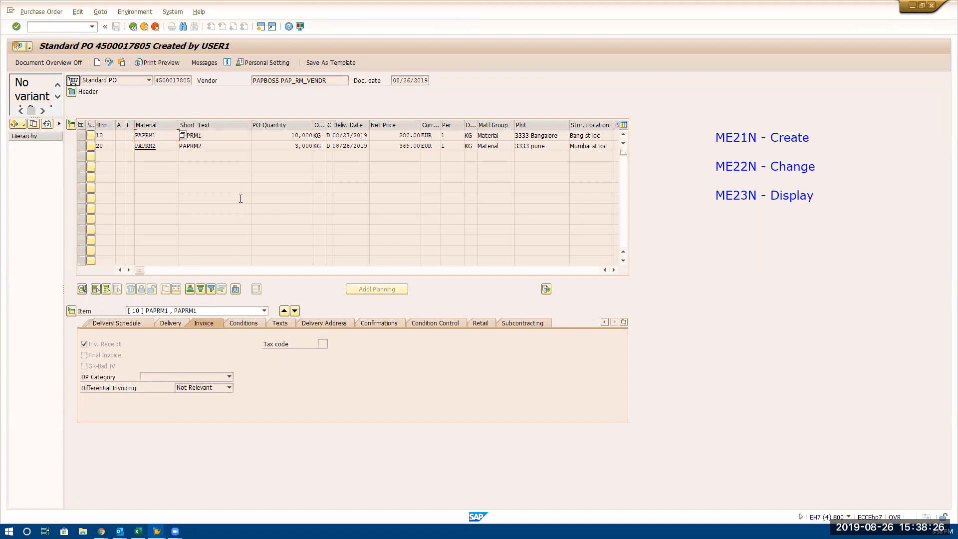
Start transaction MIGO for a goods receipt against a purchase order, and check the session's transaction code in the system information
left_click(74, 28)
type("NMIGO")
key("Return")
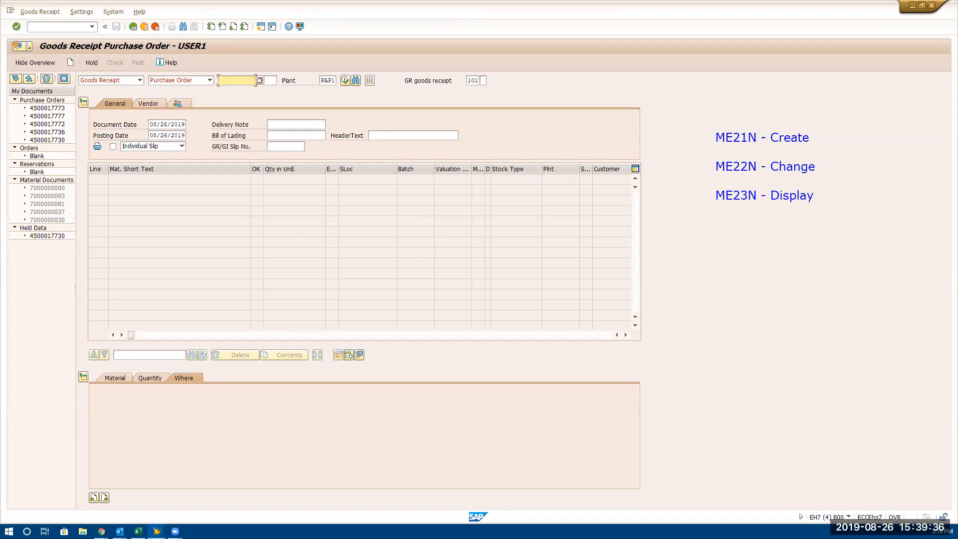
left_click(847, 517)
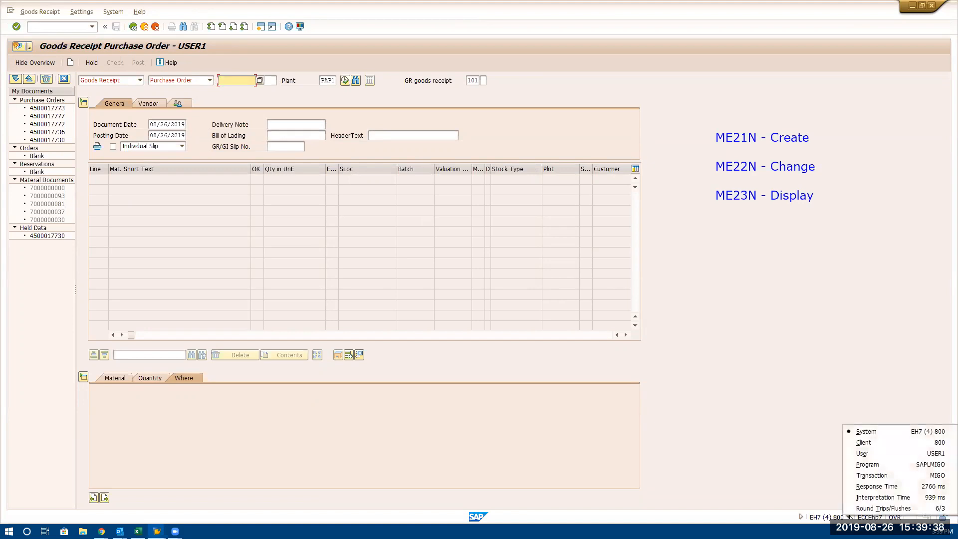
left_click(651, 245)
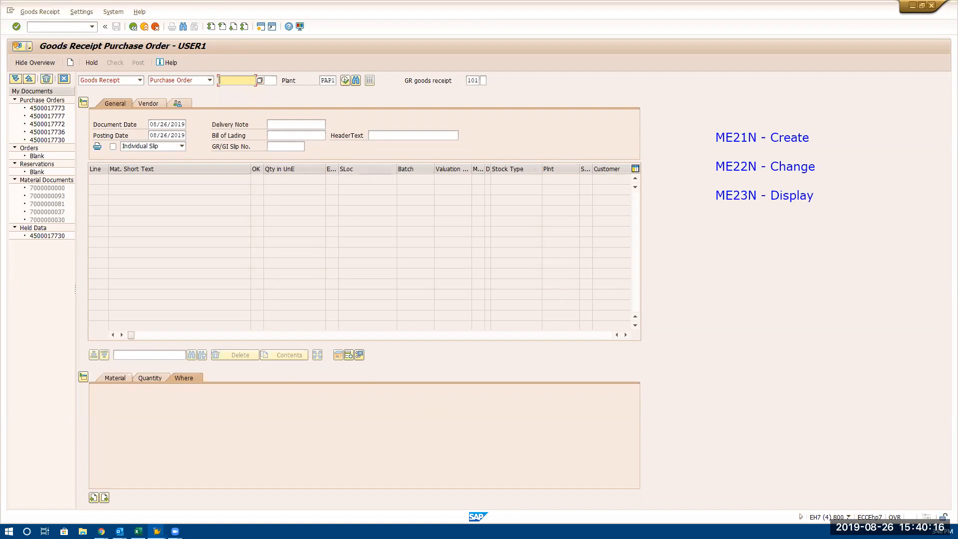
Load the copied purchase order into the goods receipt and select its PAPRM1 line
key("ctrl+v")
key("Return")
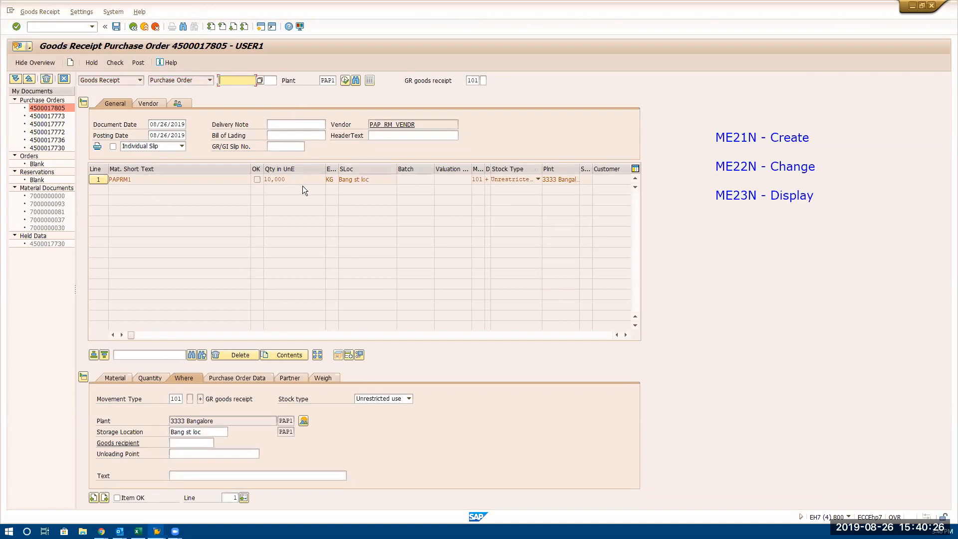
left_click(152, 181)
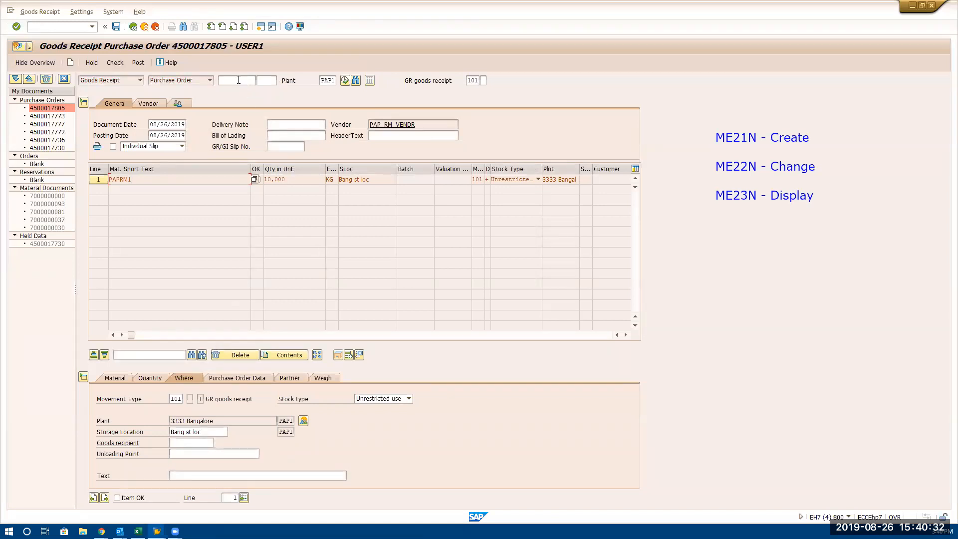
Add item 20 of the same purchase order to the goods receipt
left_click(238, 80)
key("ctrl+v")
left_click(265, 81)
type("20")
key("Return")
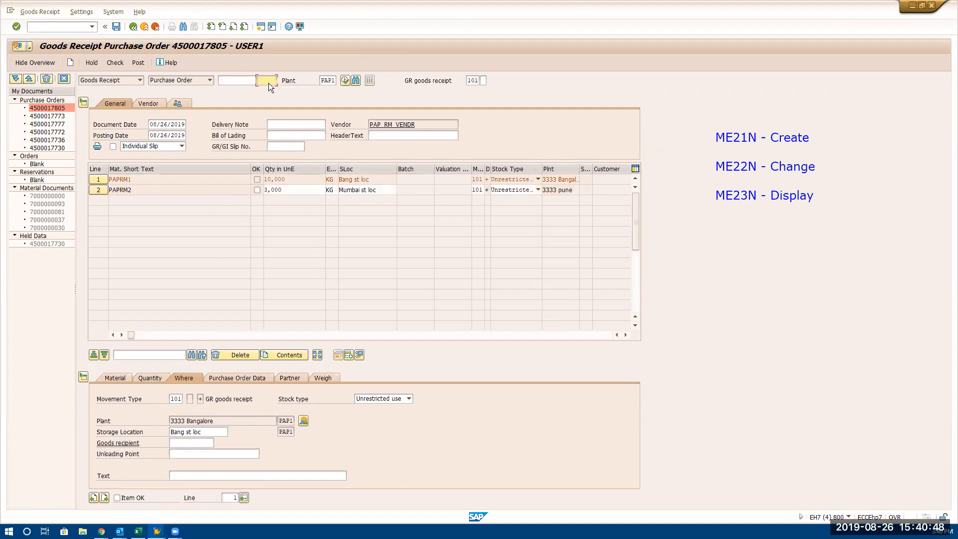
left_click(239, 81)
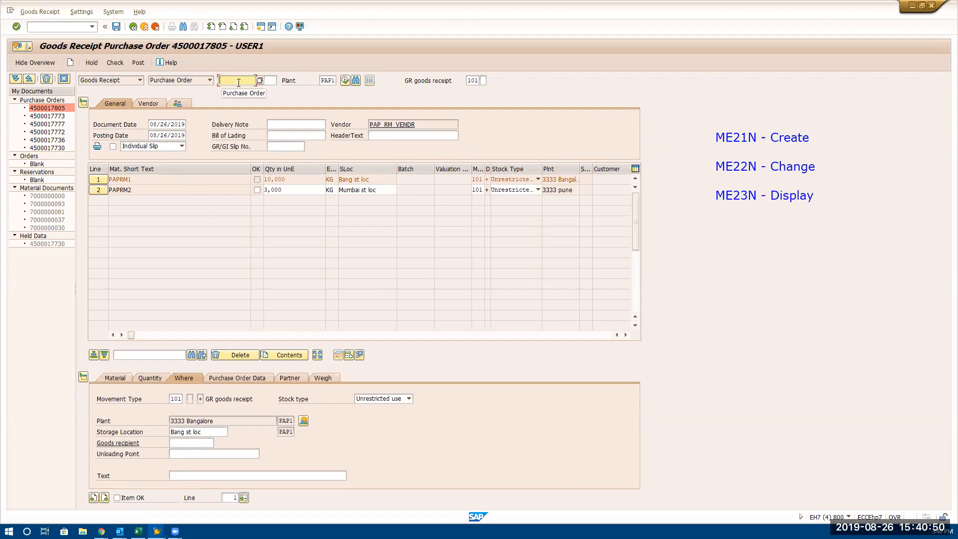
left_click(272, 80)
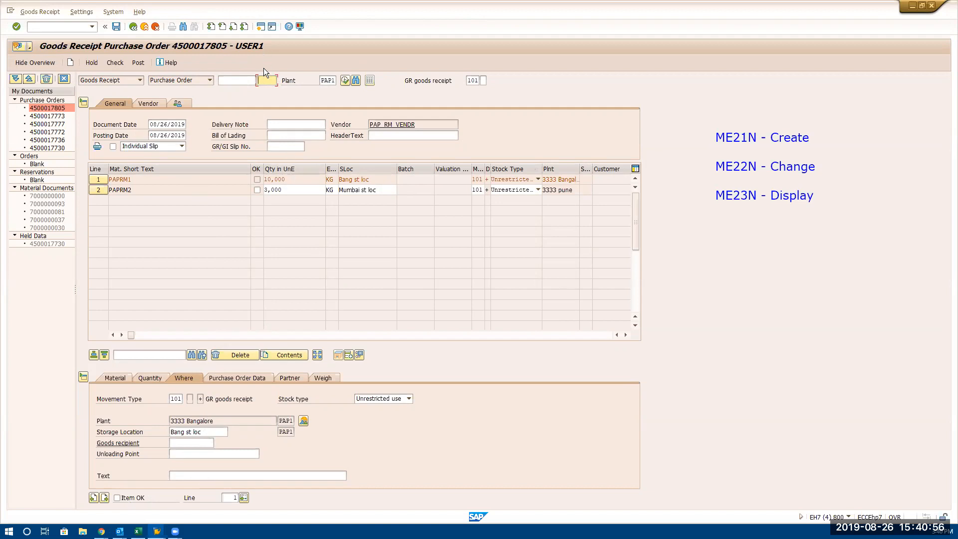
left_click(299, 188)
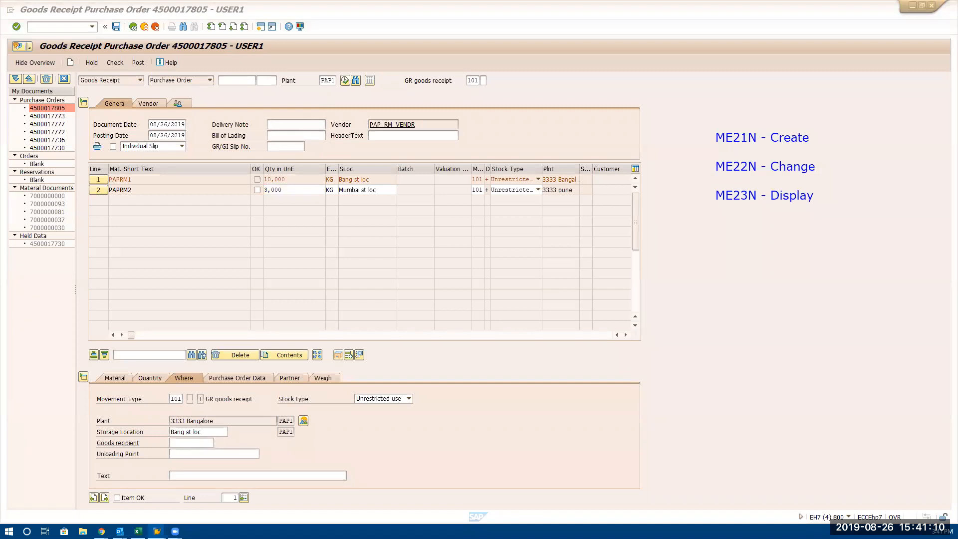
key("alt+Tab")
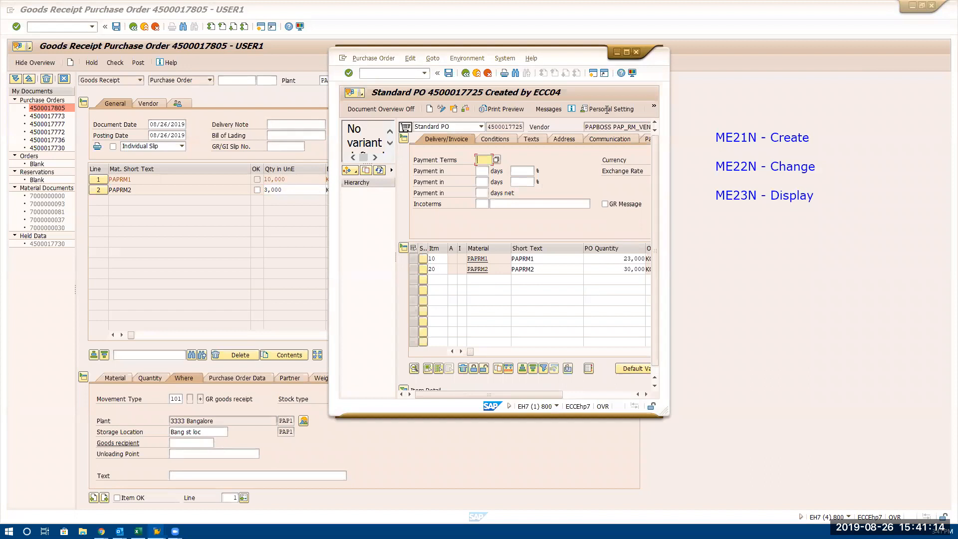
left_click_drag(565, 50, 291, 171)
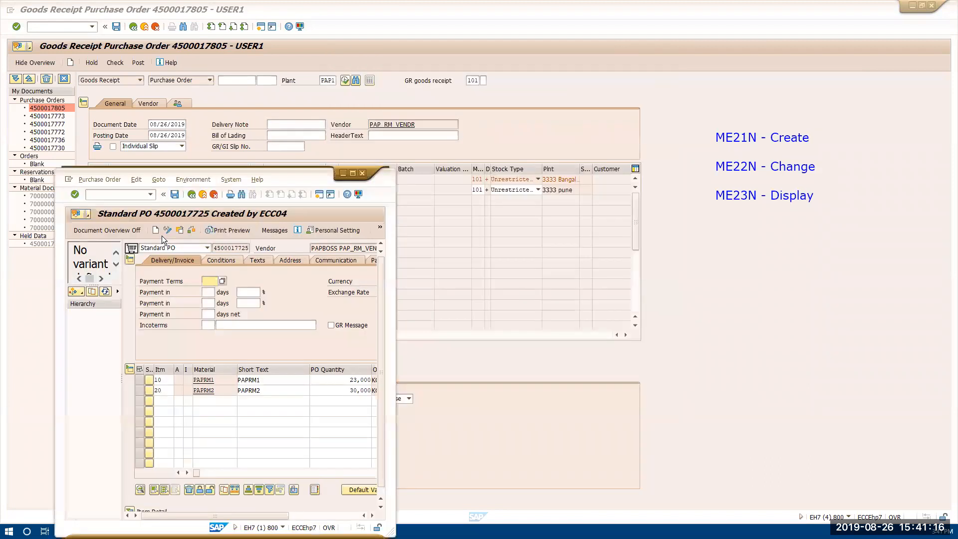
key("alt+Tab")
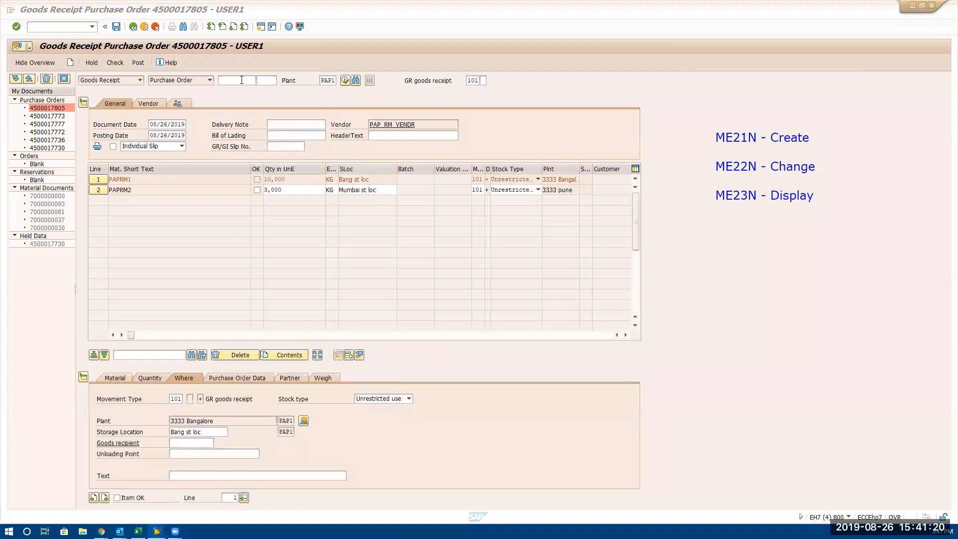
Load the same purchase order into the goods receipt once more without an item number, and select line 3
left_click(242, 79)
left_click(242, 79)
key("ctrl+v")
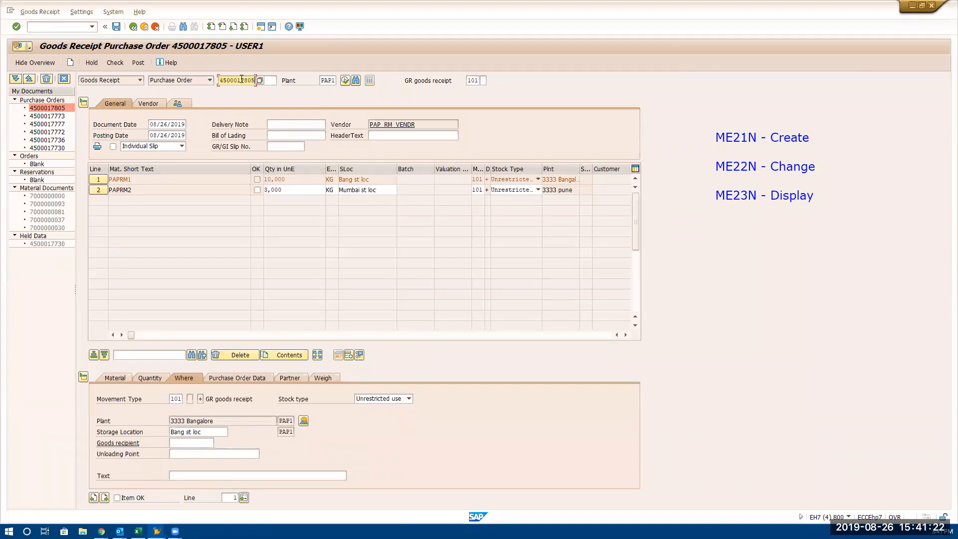
key("Return")
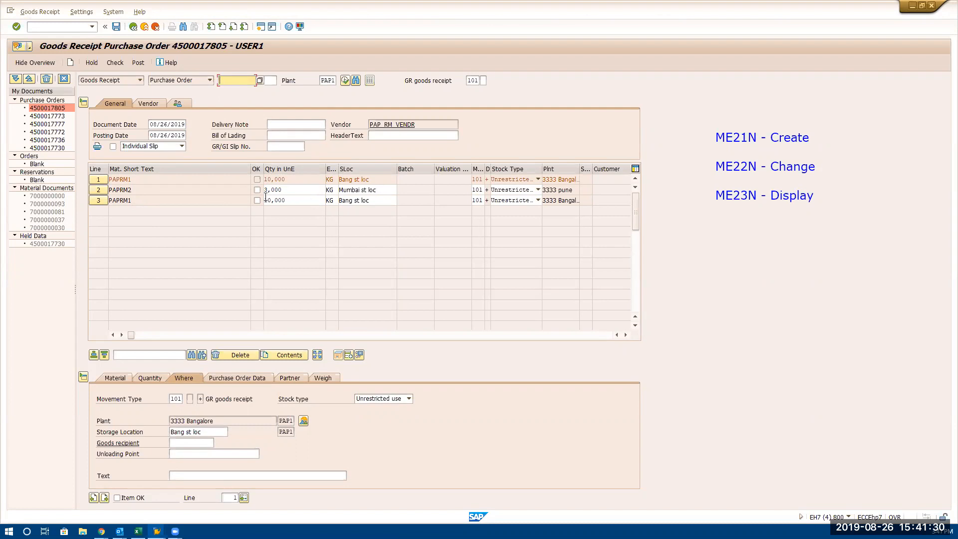
left_click(95, 200)
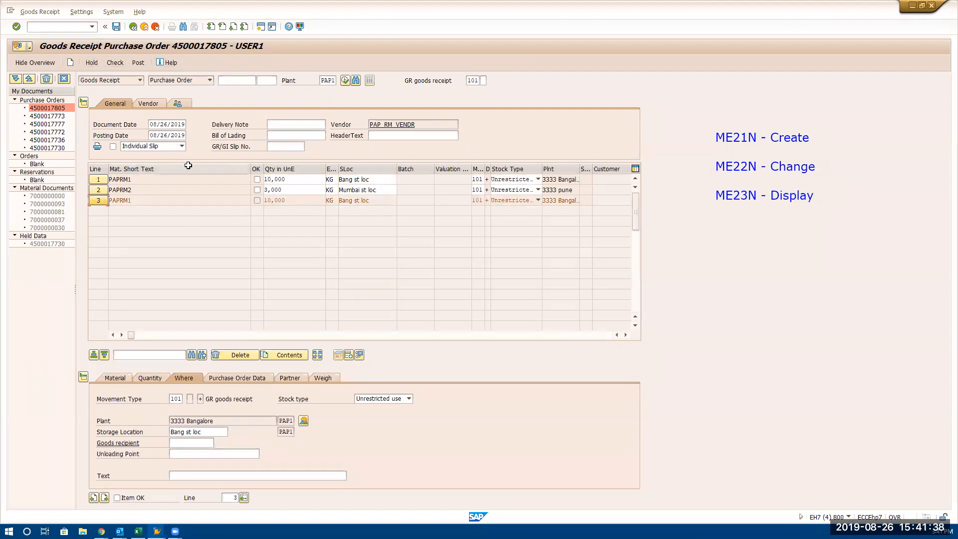
Discard the entered goods receipt lines by restarting transaction MIGO
left_click(82, 12)
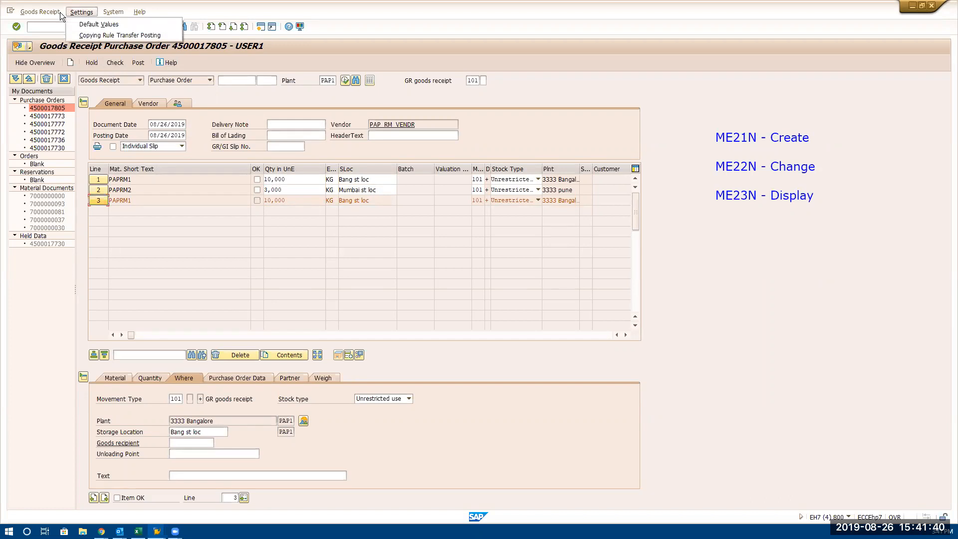
mouse_move(113, 12)
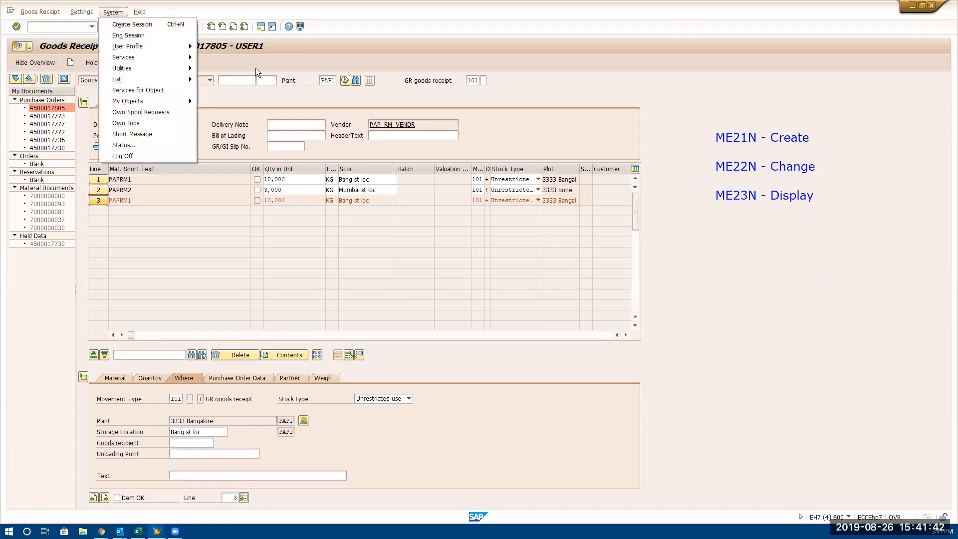
left_click(255, 92)
left_click(79, 27)
type("/NME23NM")
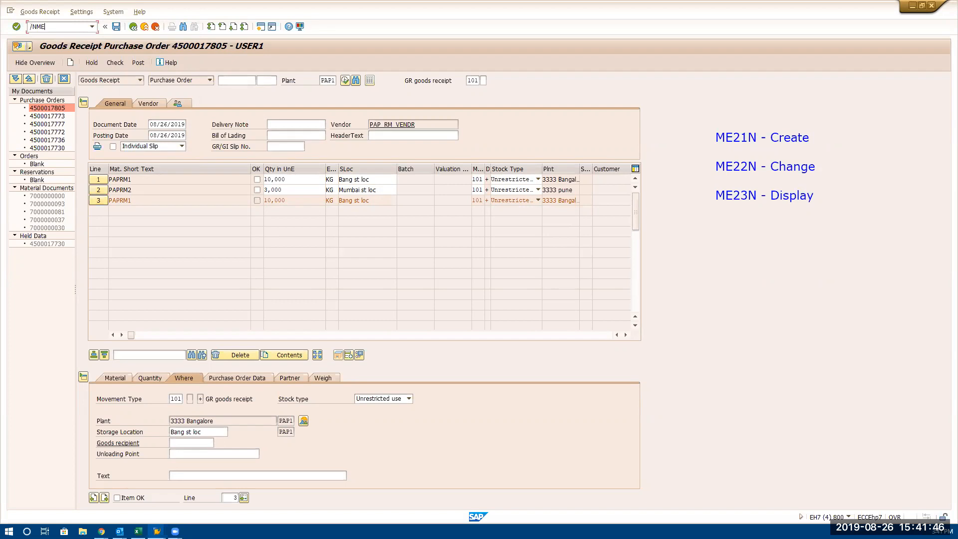
key("BackSpace")
key("BackSpace")
key("BackSpace")
key("BackSpace")
key("BackSpace")
type("MIGO")
key("Return")
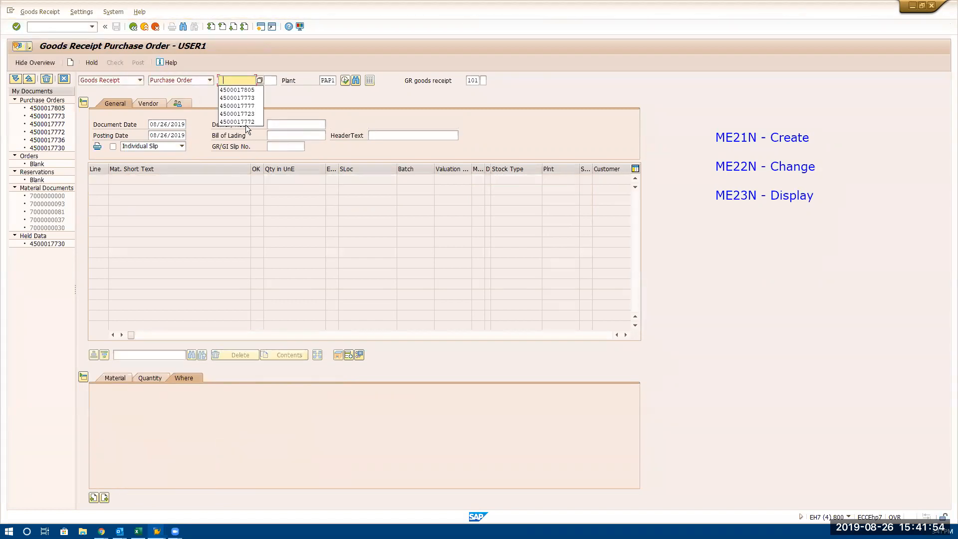
Load the copied purchase order into the goods receipt and add its item 20 as a second line
left_click(246, 90)
key("Return")
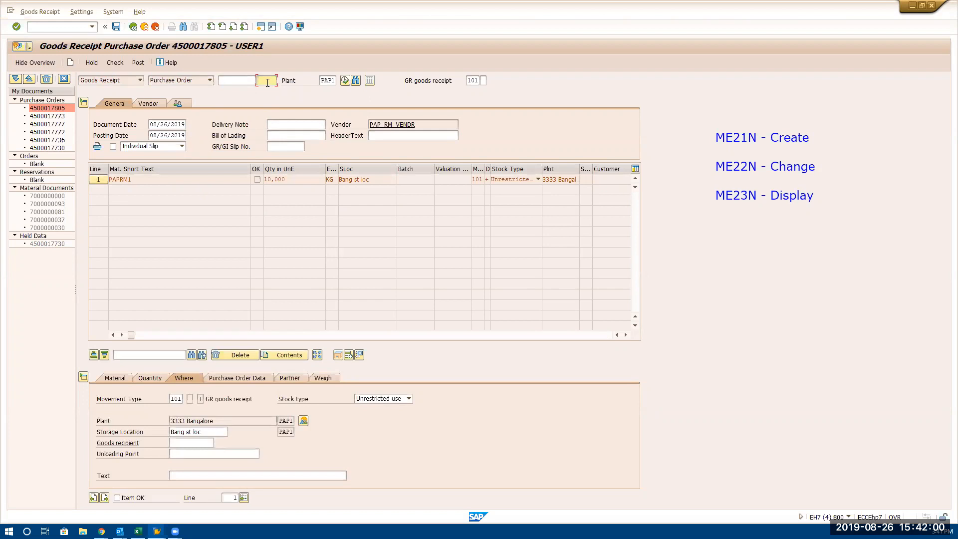
left_click(228, 82)
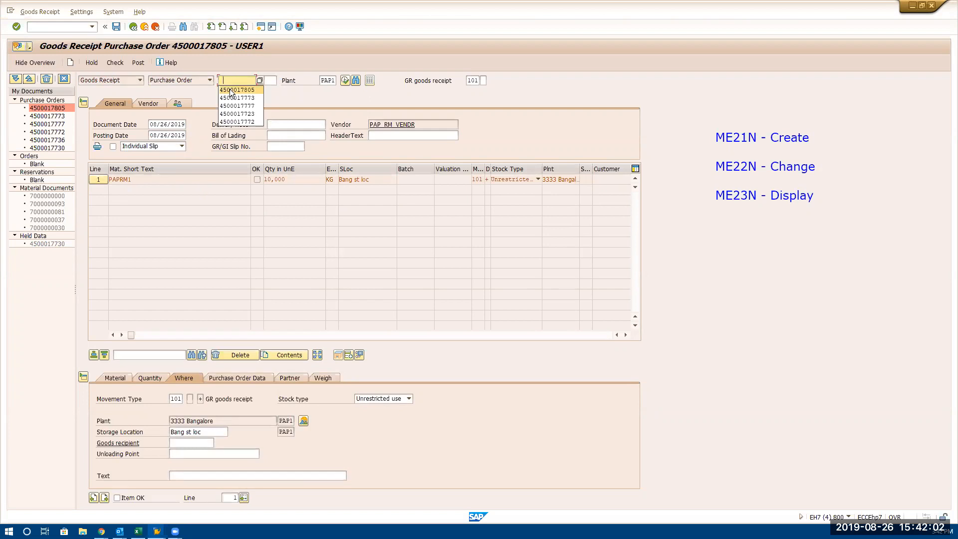
left_click(232, 90)
left_click(272, 80)
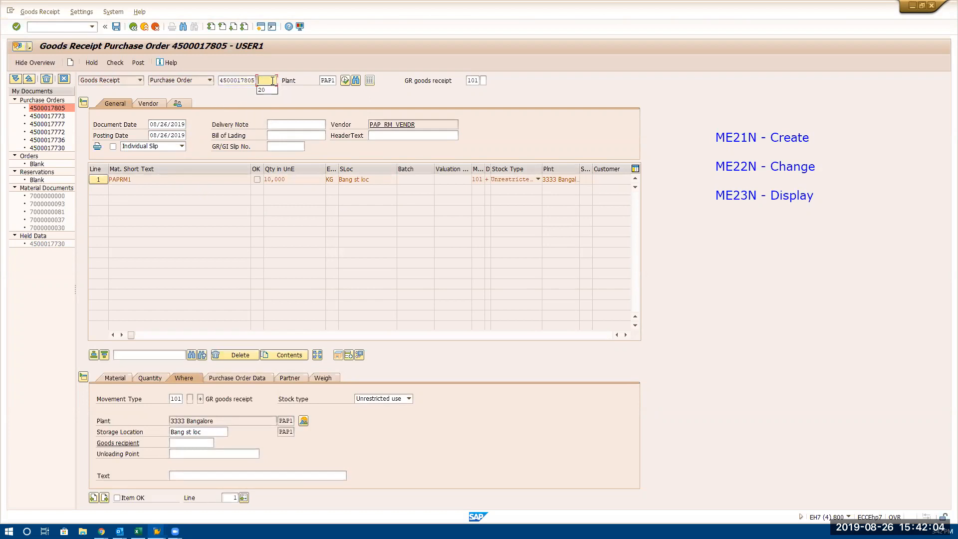
type("20")
key("Return")
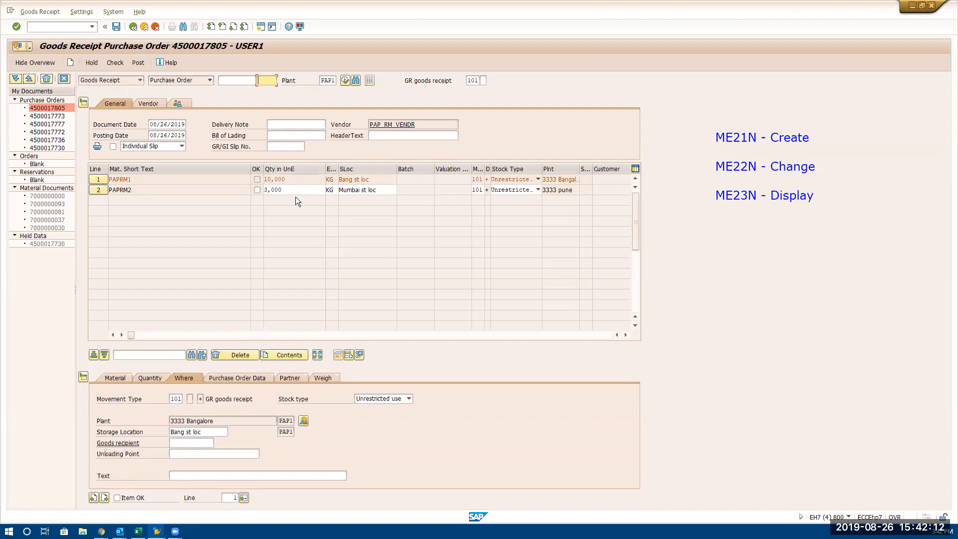
Switch the item details to line 2 and set the PAPRM1 receipt quantity on line 1 to 2,000 KG
left_click(299, 180)
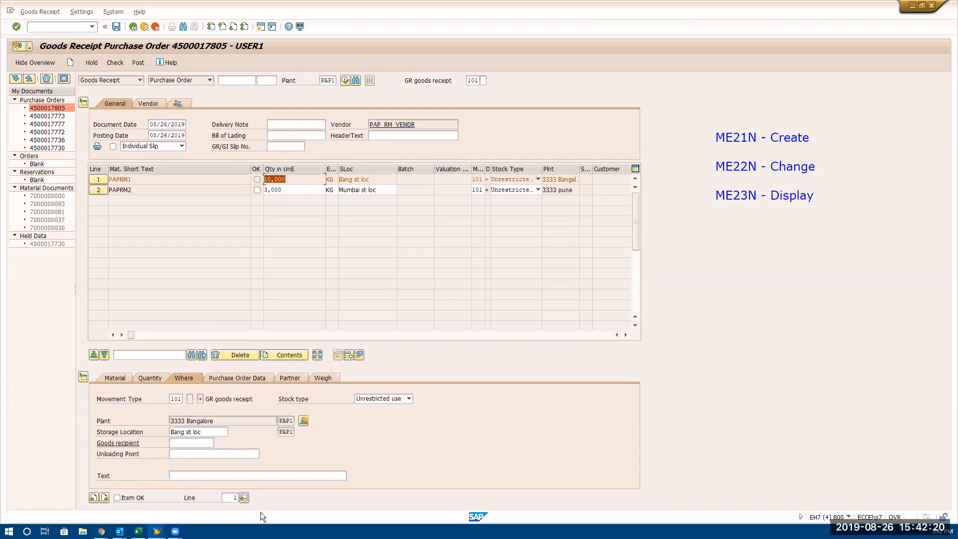
left_click(233, 498)
type("2")
key("Return")
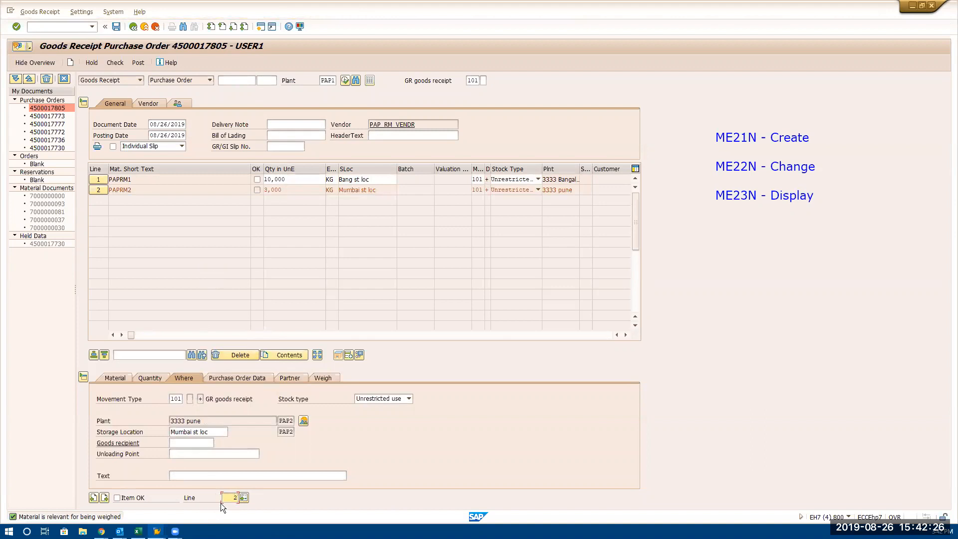
key("Delete")
key("Return")
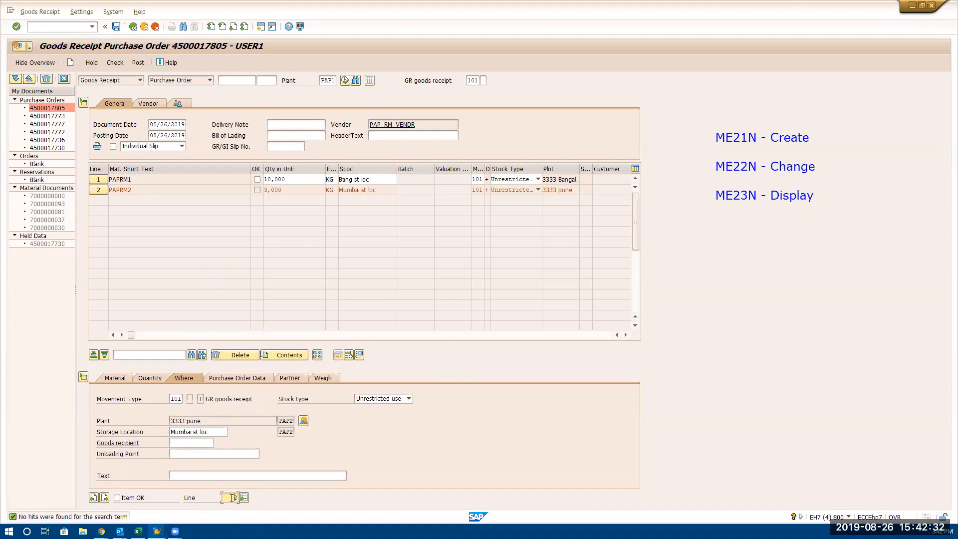
key("Delete")
key("Return")
left_click(293, 176)
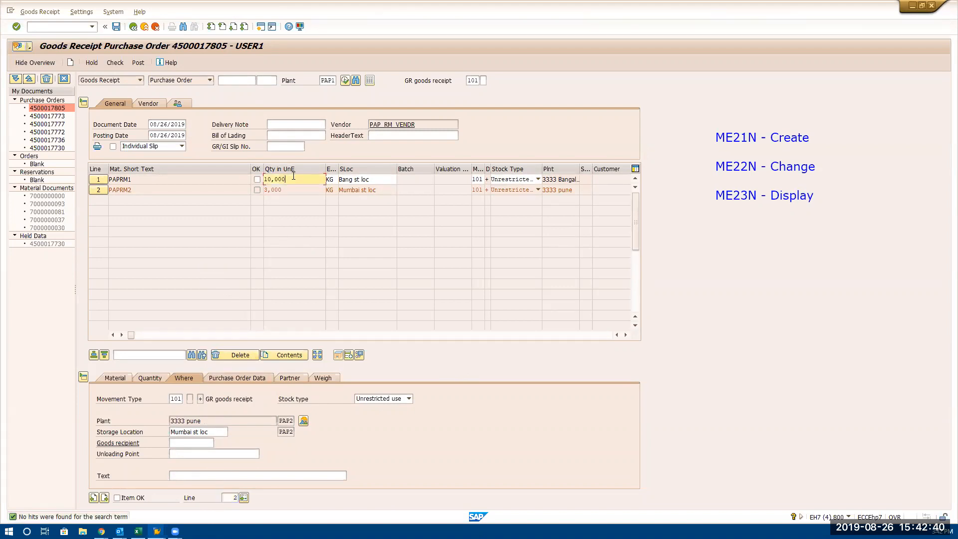
left_click_drag(294, 177, 199, 194)
type("2000")
key("Return")
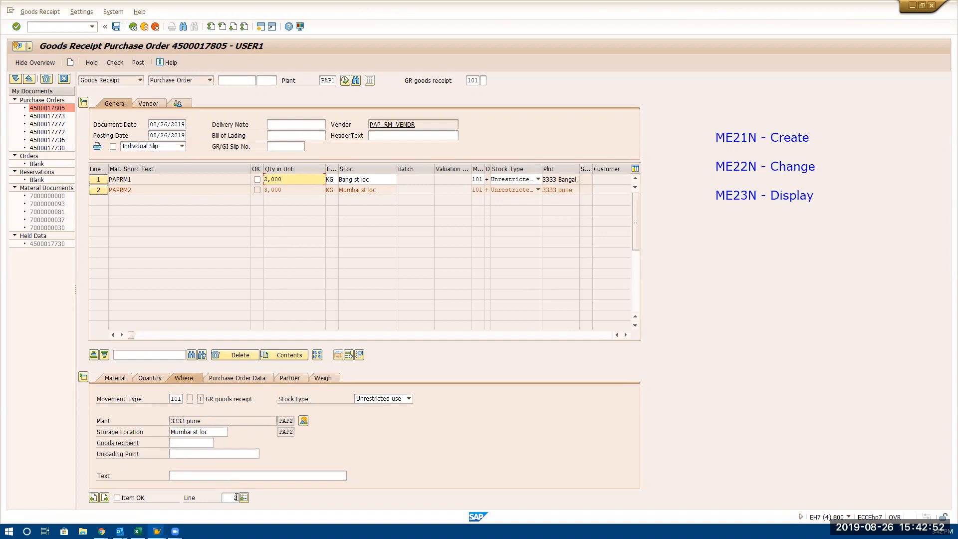
Switch the item details to line 1 and set the PAPRM2 receipt quantity on line 2 to 500 KG
left_click(233, 497)
left_click(248, 497)
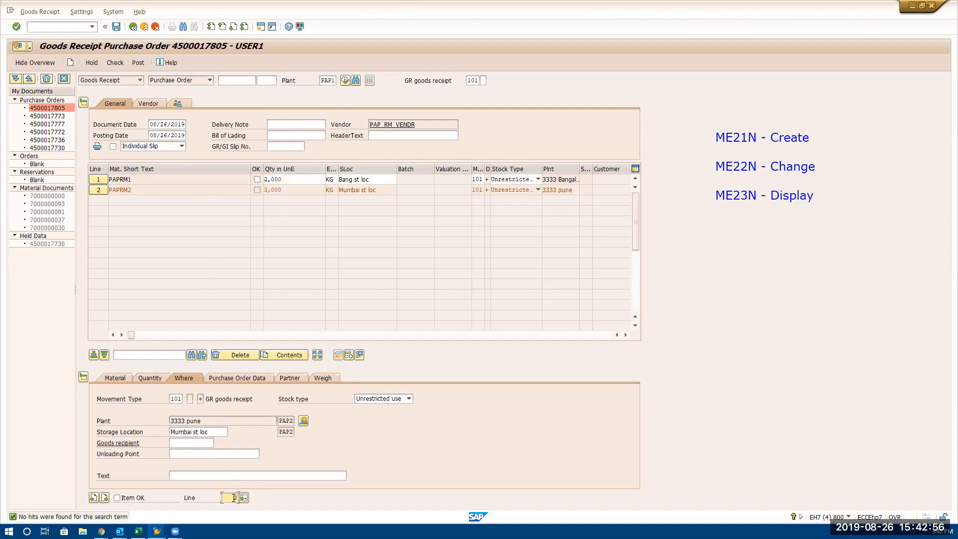
key("Return")
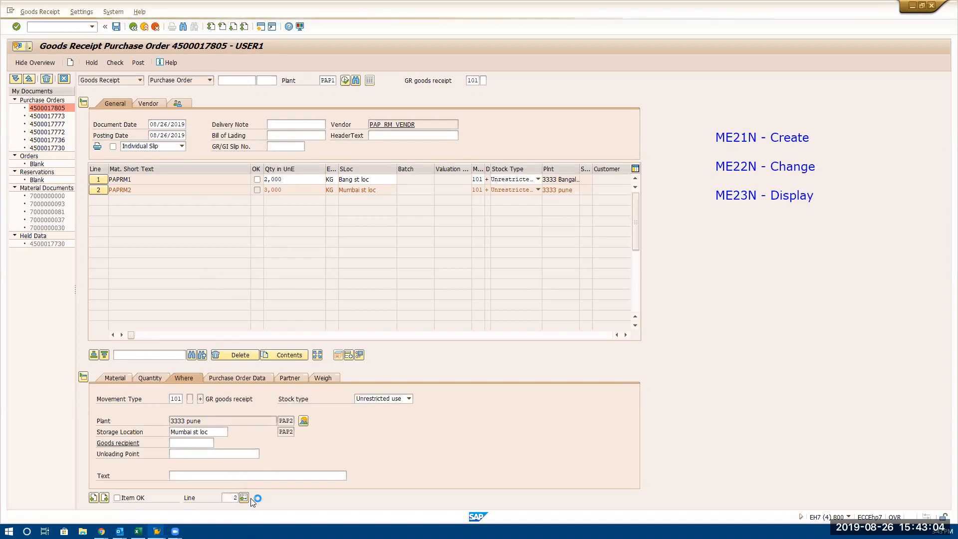
double_click(236, 497)
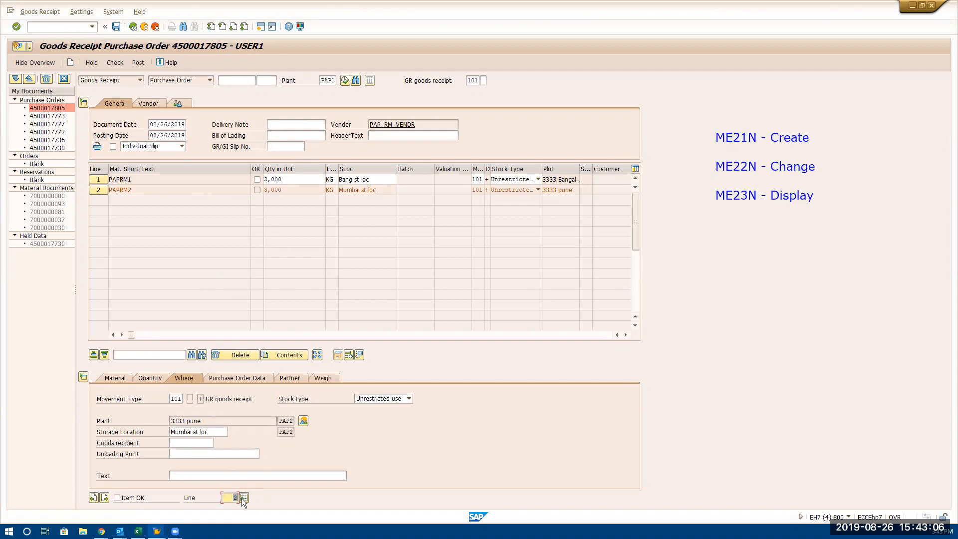
left_click(244, 498)
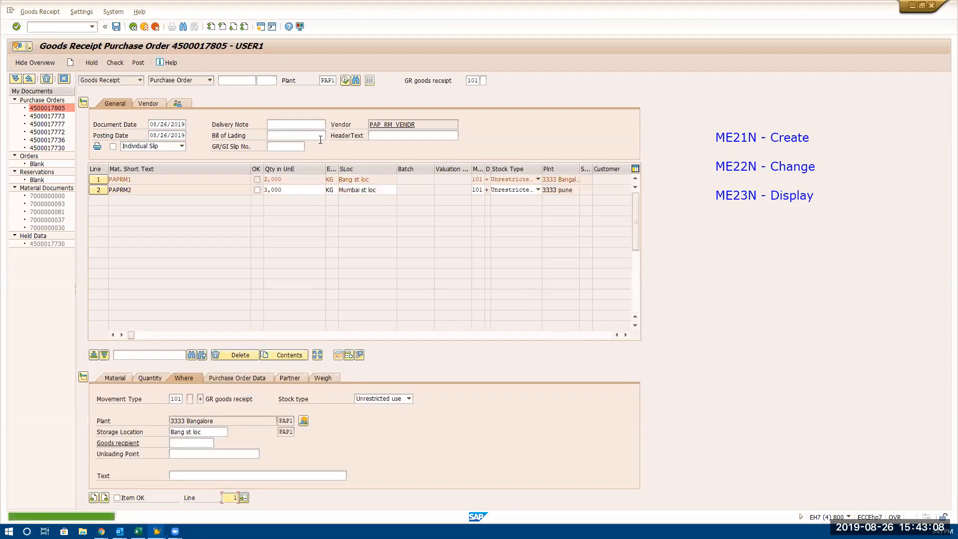
left_click(288, 190)
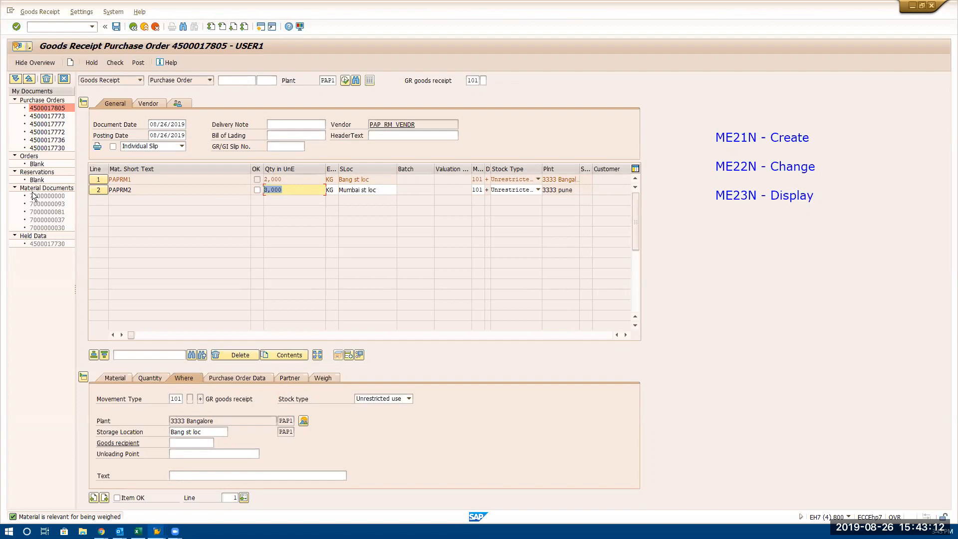
type("500")
key("Return")
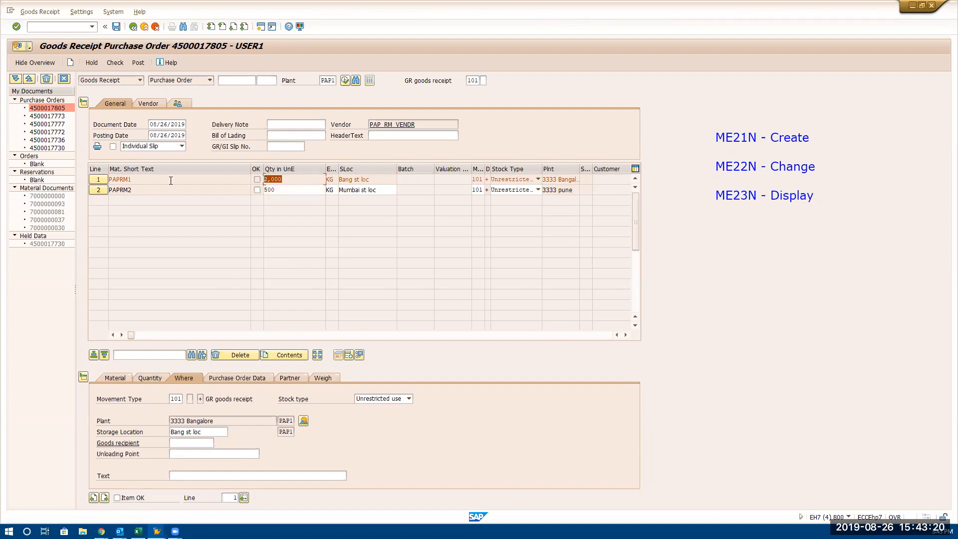
left_click_drag(293, 192, 71, 198)
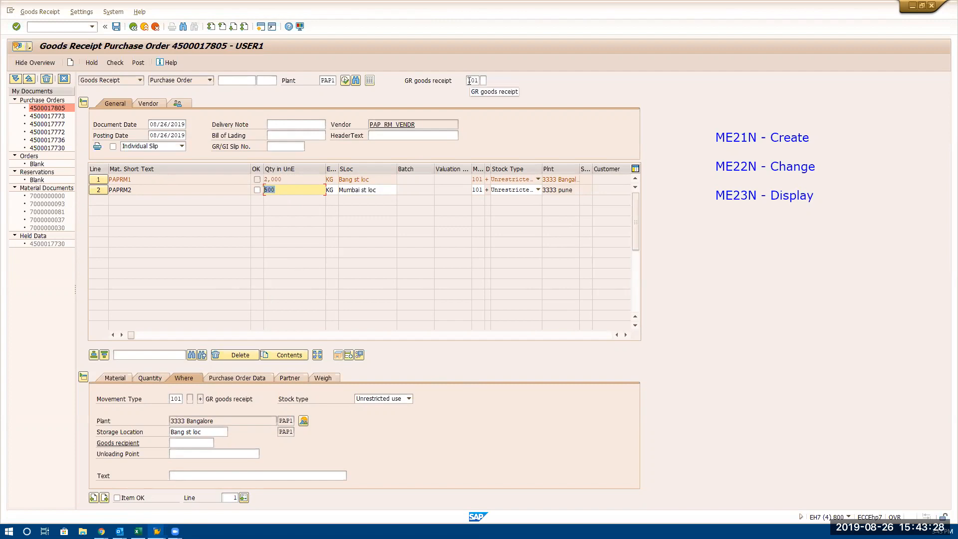
Mark both goods receipt lines as OK and show the item details of line 2
double_click(482, 80)
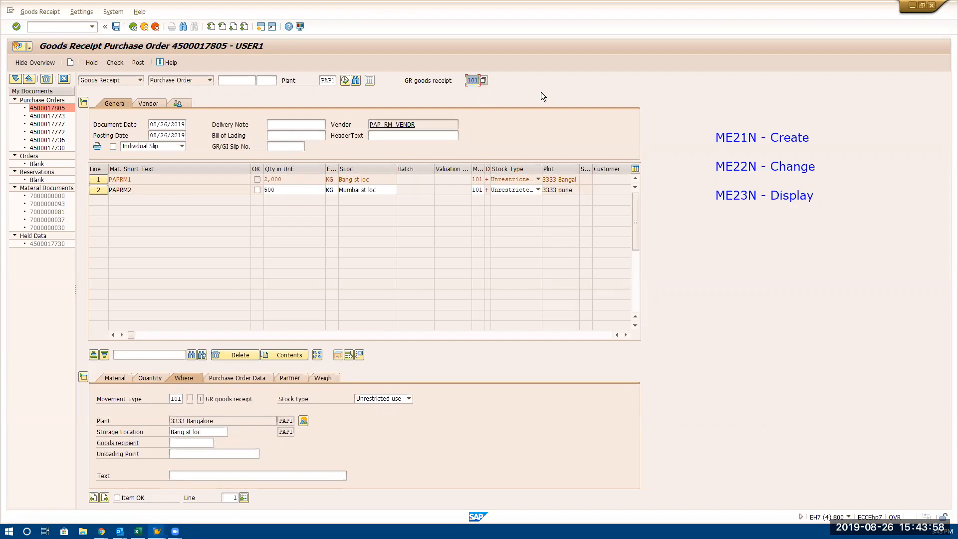
left_click(257, 190)
left_click(233, 498)
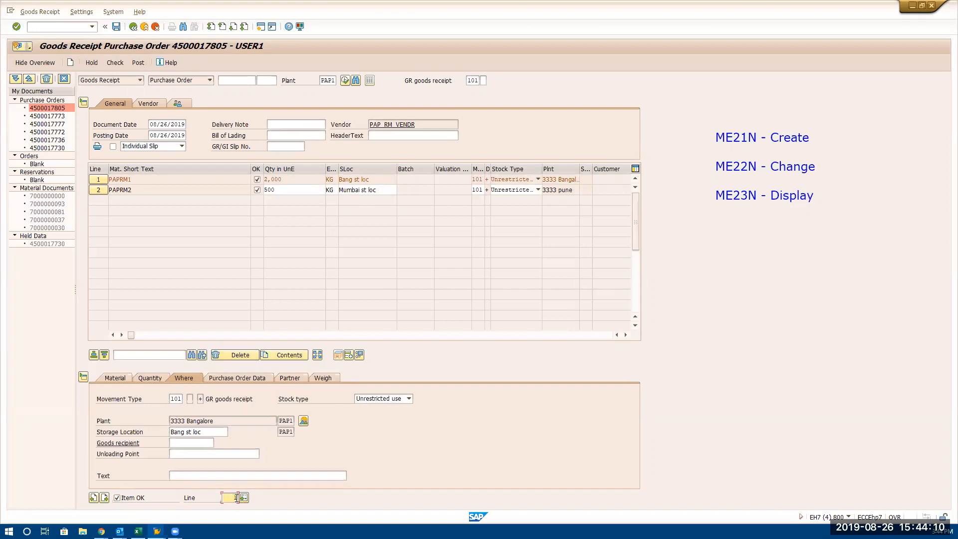
type("2")
left_click(244, 498)
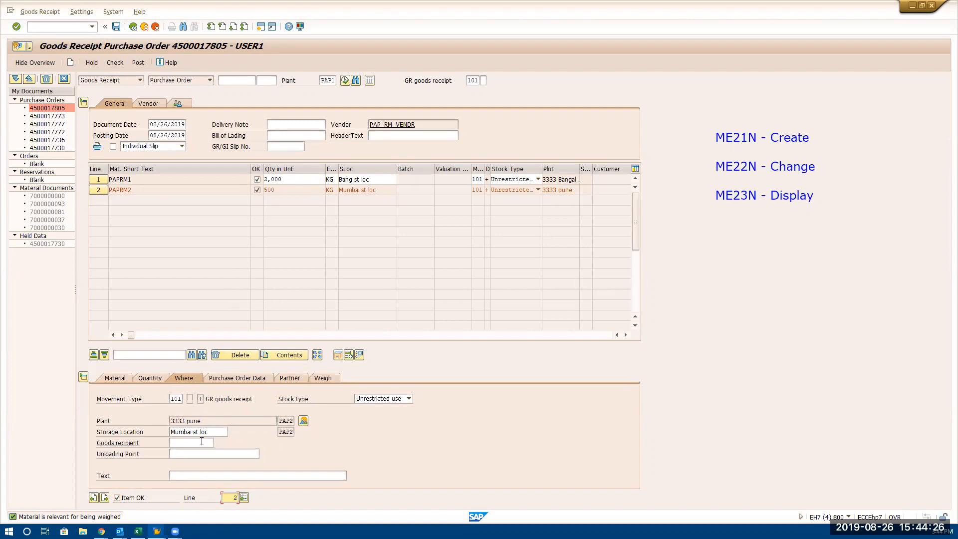
Go through the detail data of the PAPRM2 line and enter scale ID 02 with a tare of 0.100 KG for weighing
left_click(119, 380)
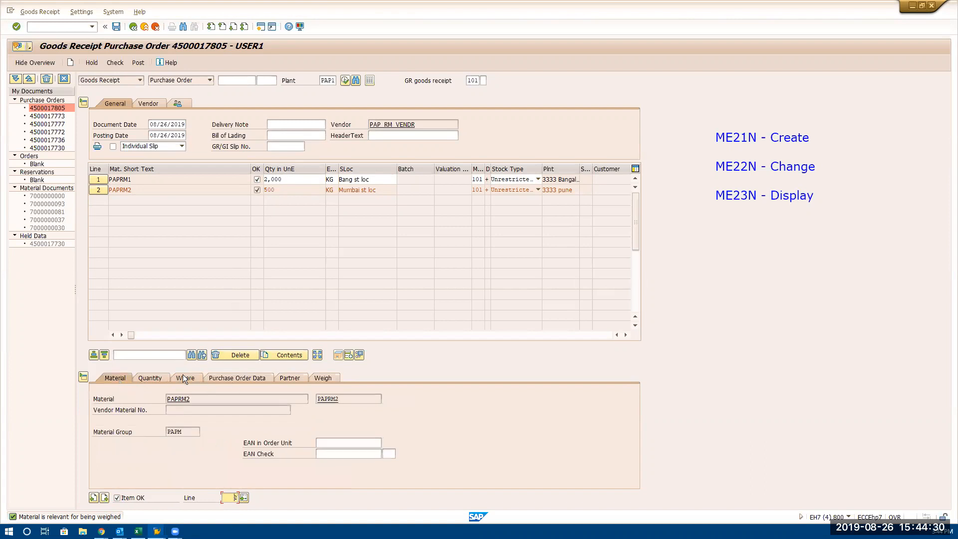
left_click(155, 377)
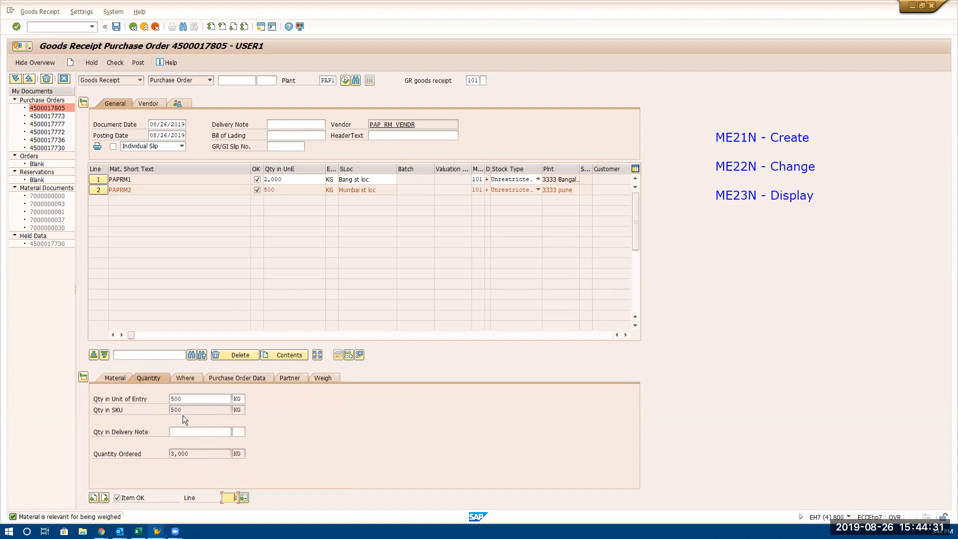
left_click(186, 378)
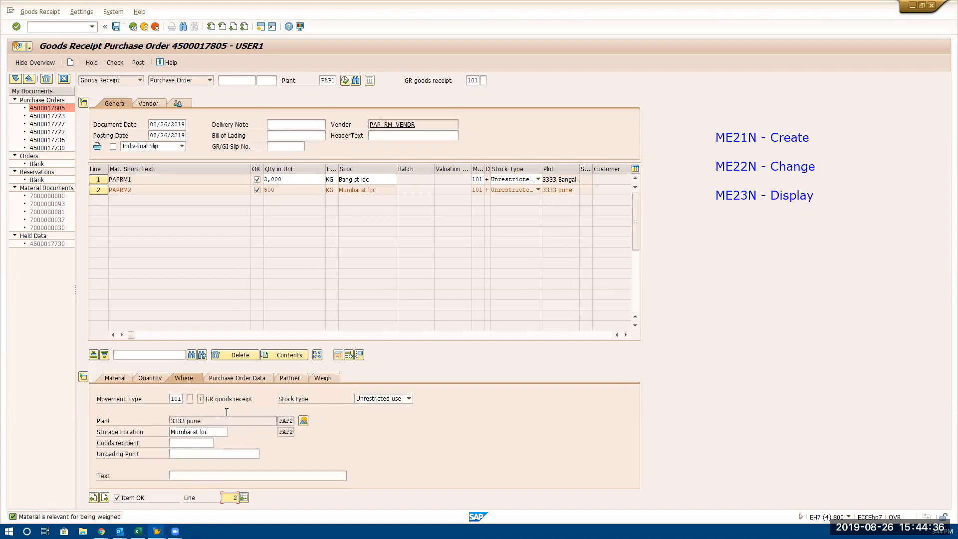
left_click(247, 379)
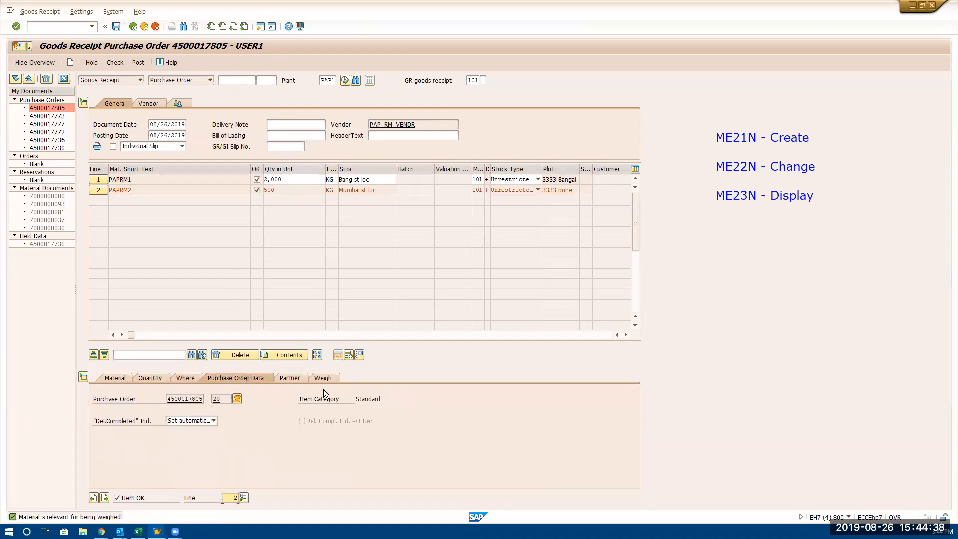
left_click(297, 377)
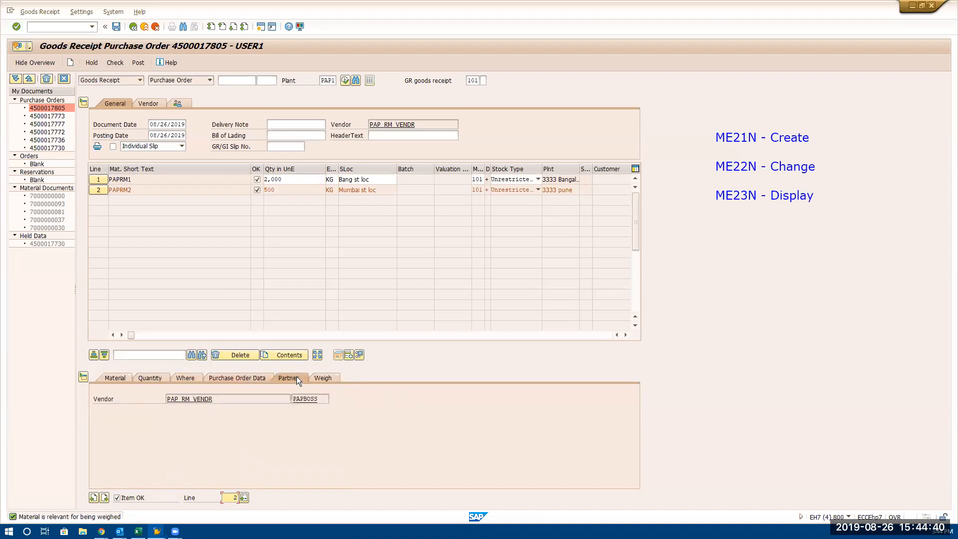
left_click(321, 377)
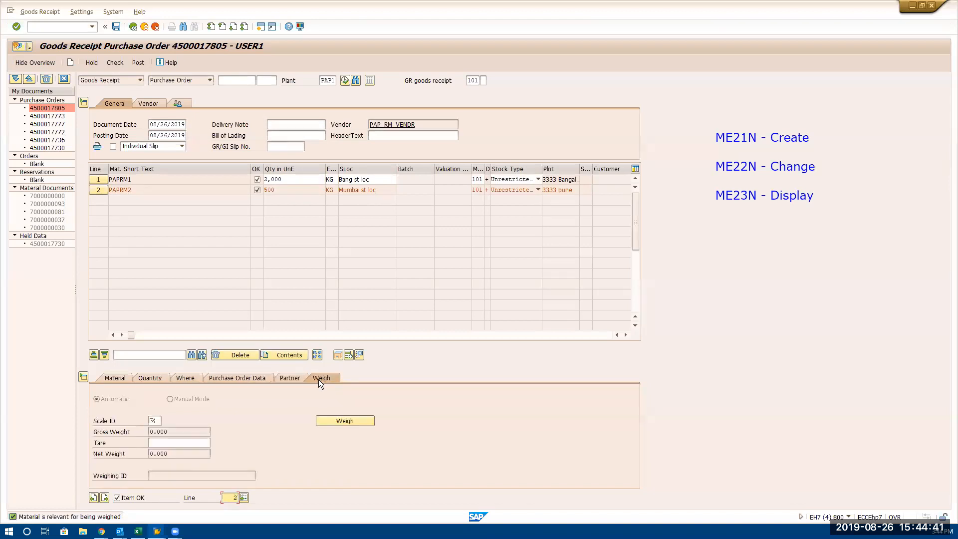
left_click(154, 420)
left_click(165, 422)
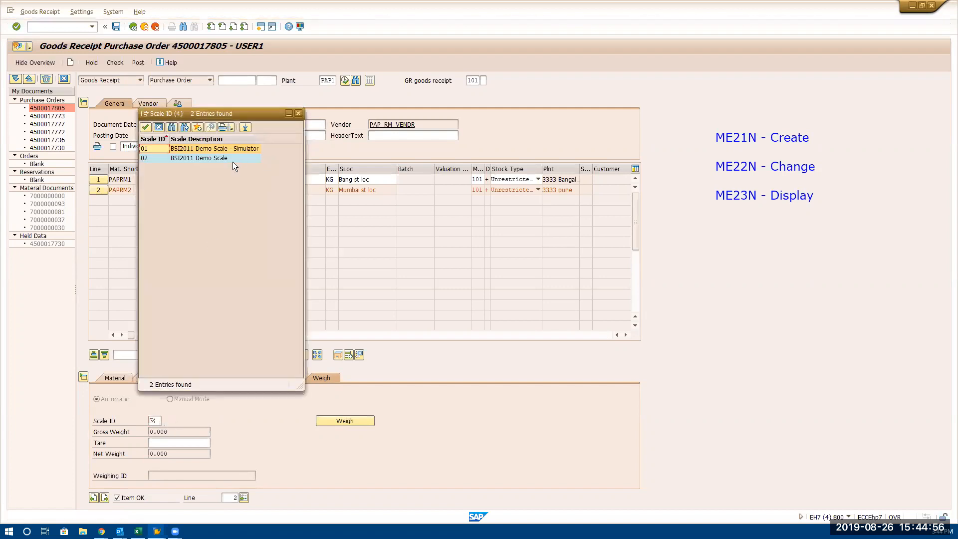
double_click(231, 158)
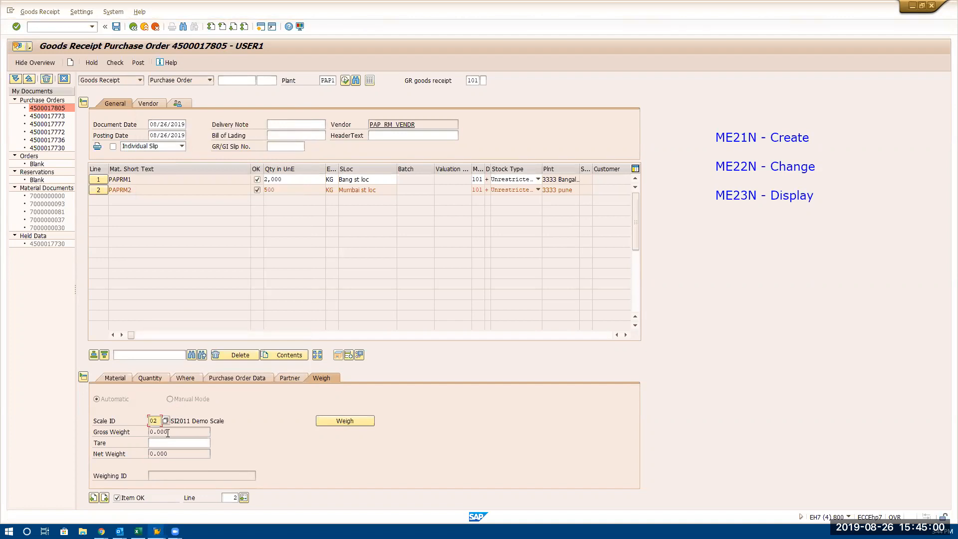
key("Return")
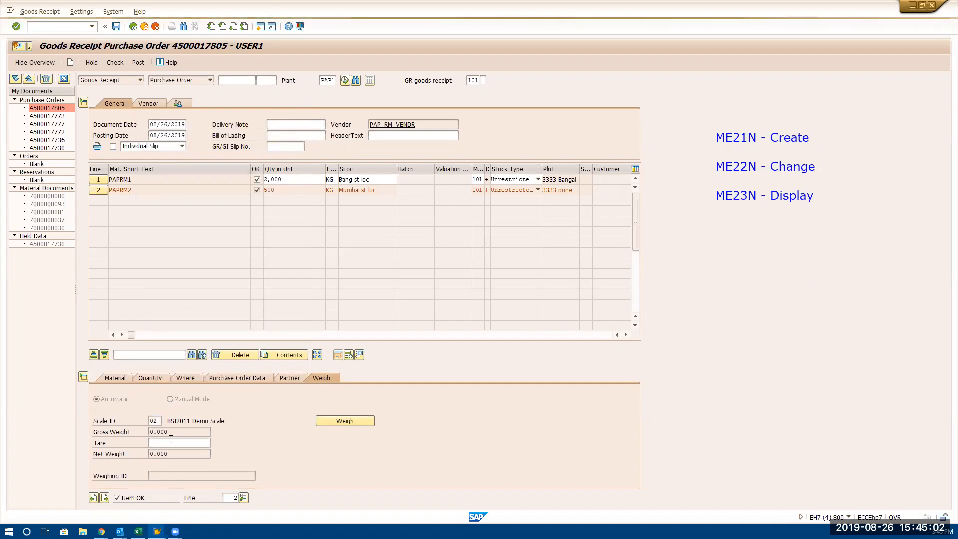
left_click(169, 444)
double_click(165, 443)
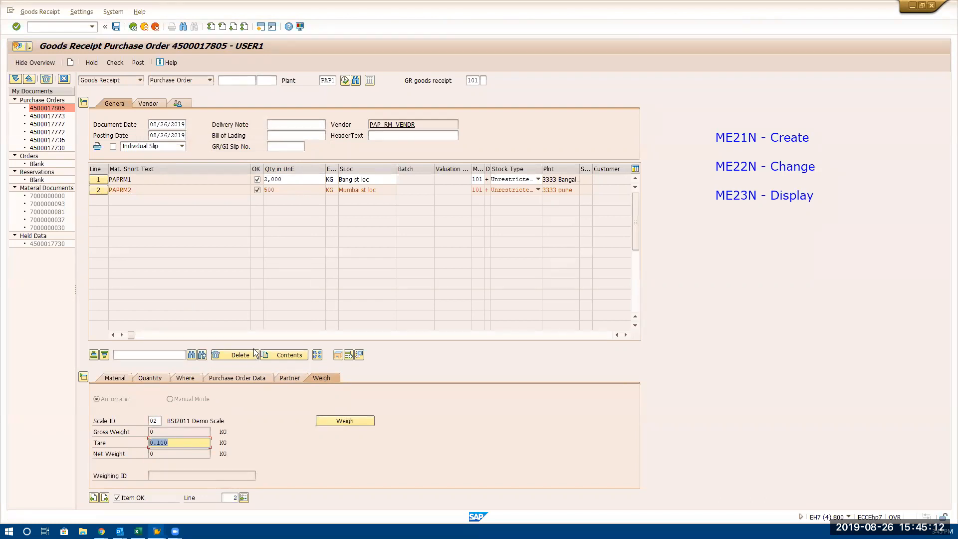
Check and post the goods receipt with "partial" as the delivery note
left_click(287, 124)
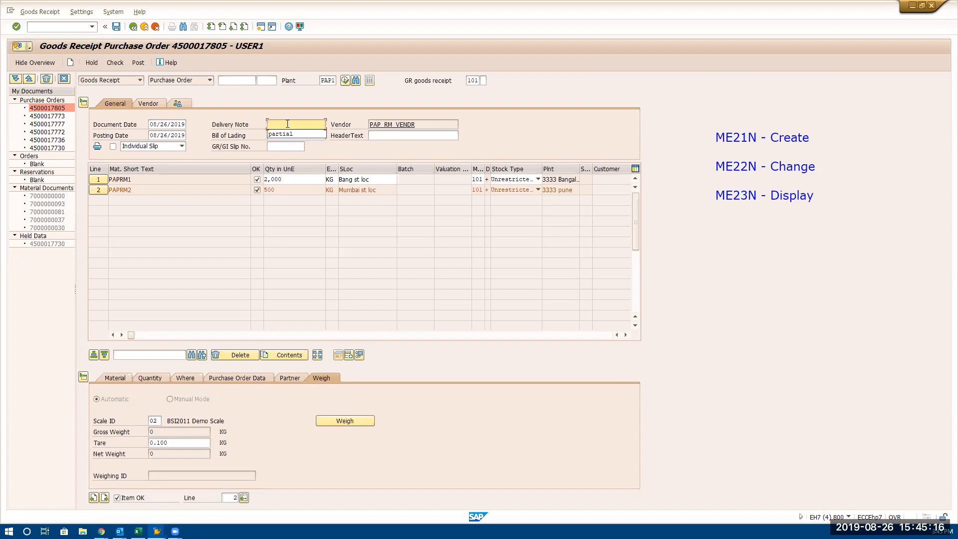
left_click(288, 134)
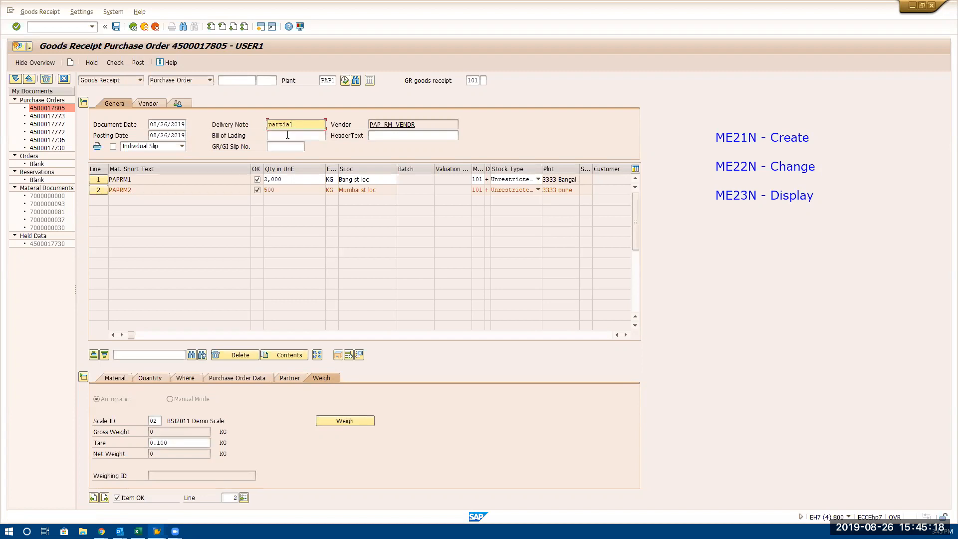
left_click(115, 64)
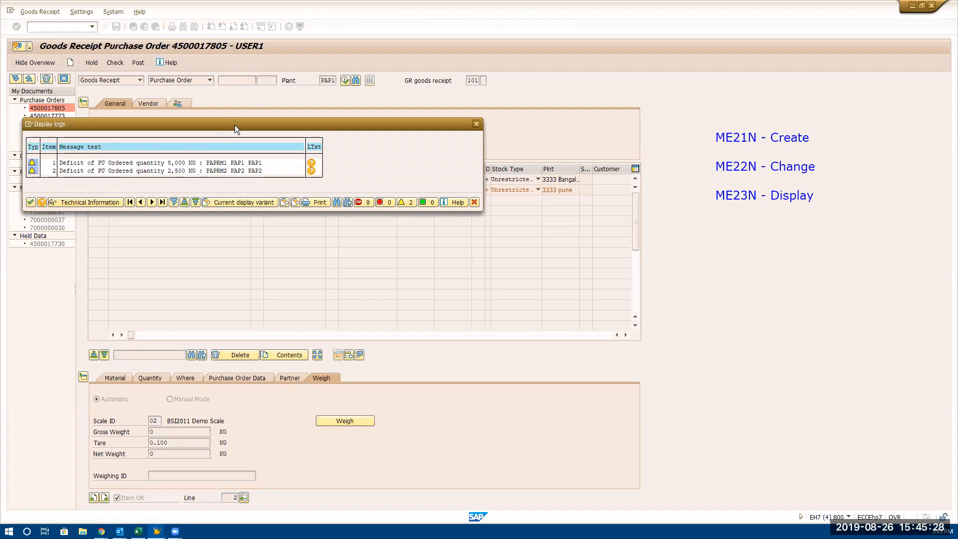
left_click_drag(235, 125, 630, 172)
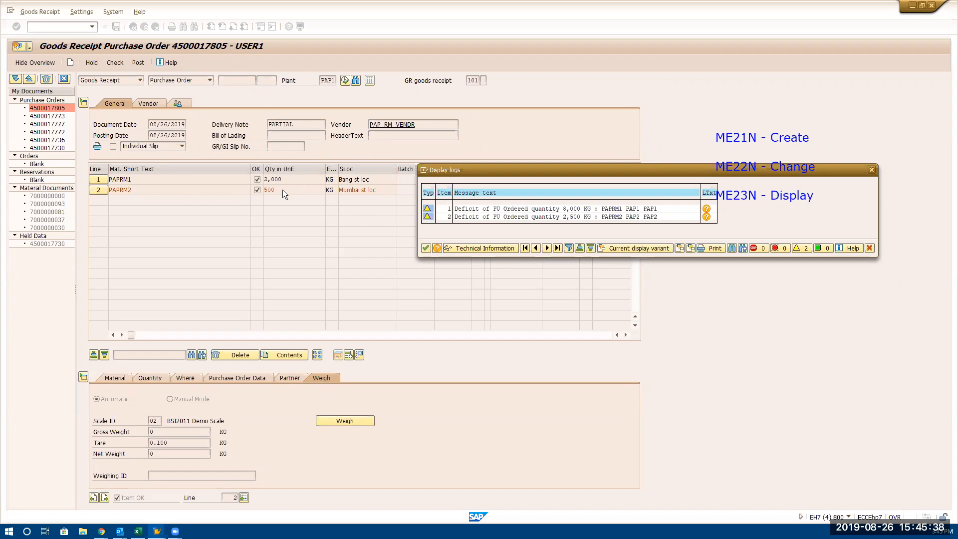
left_click(426, 248)
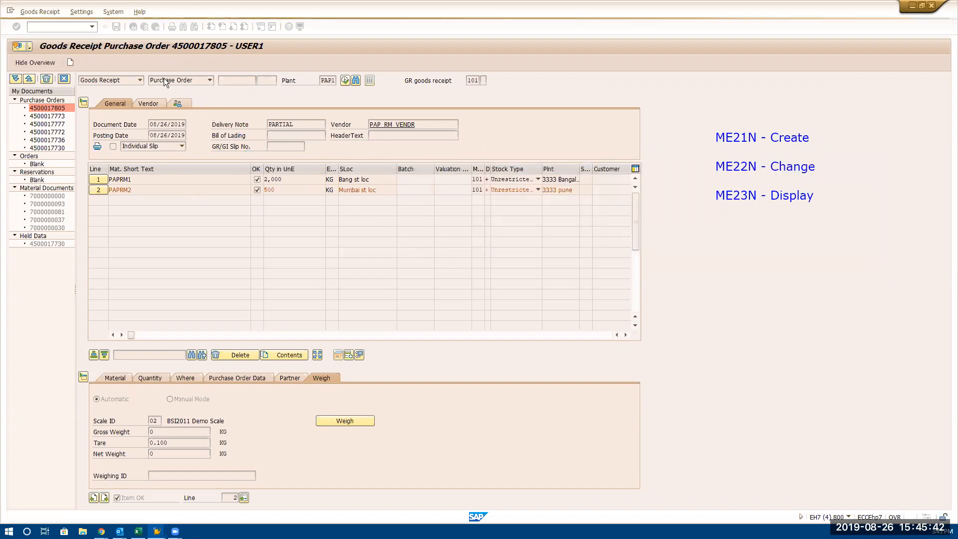
left_click(117, 28)
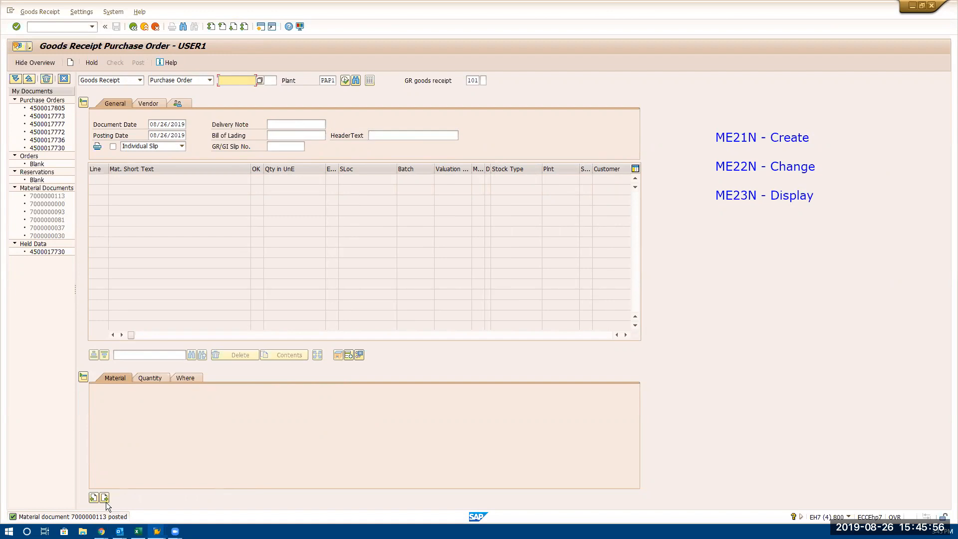
Go to transaction MB03 and display the material document of the posted goods receipt for year 2019
left_click(52, 26)
type("/NM")
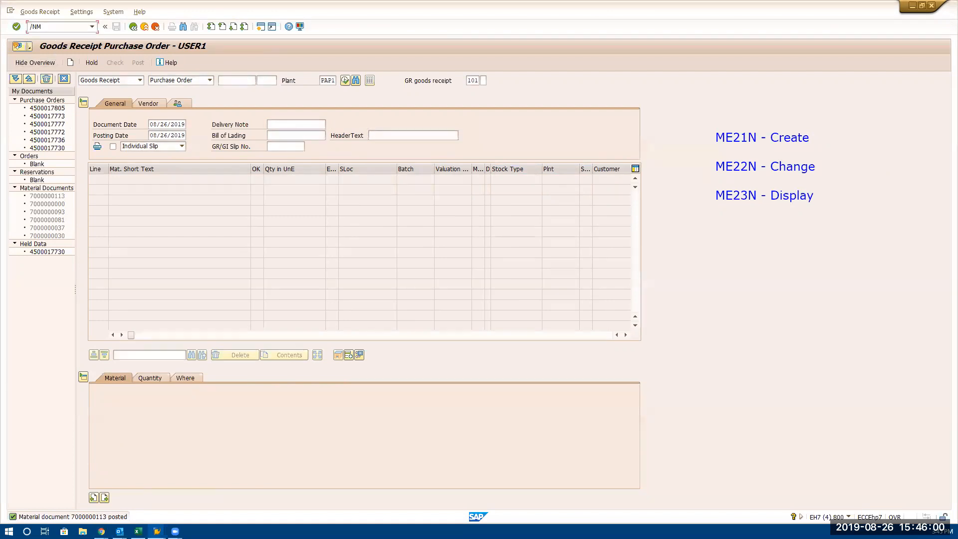
type("E23N")
key("Return")
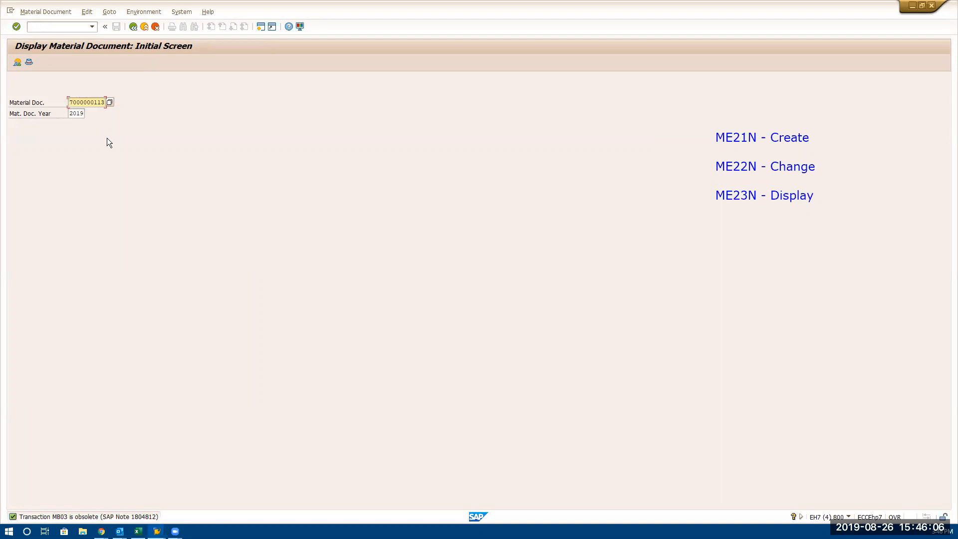
key("Return")
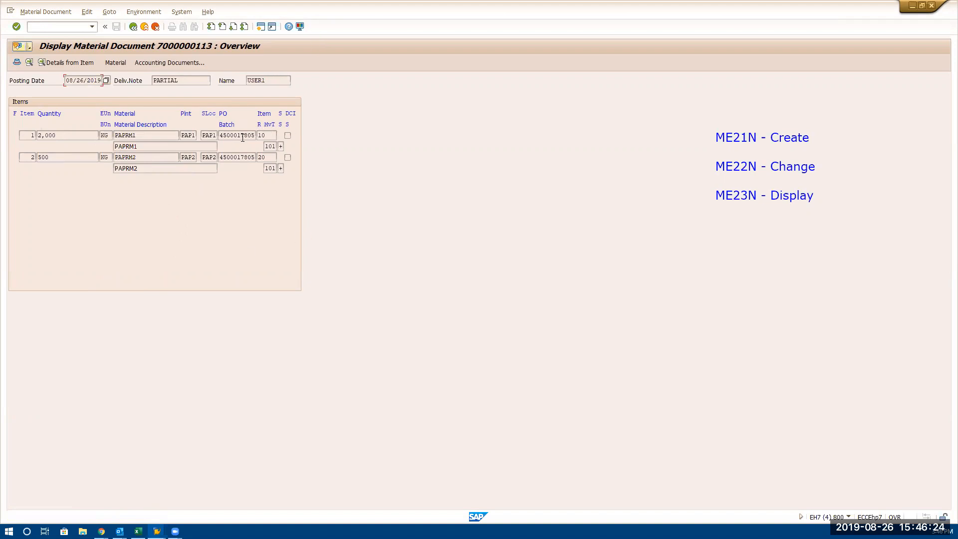
Check the movement type 101 entries of both material document items and open the related accounting document
double_click(269, 146)
double_click(269, 168)
left_click(280, 147)
left_click(183, 62)
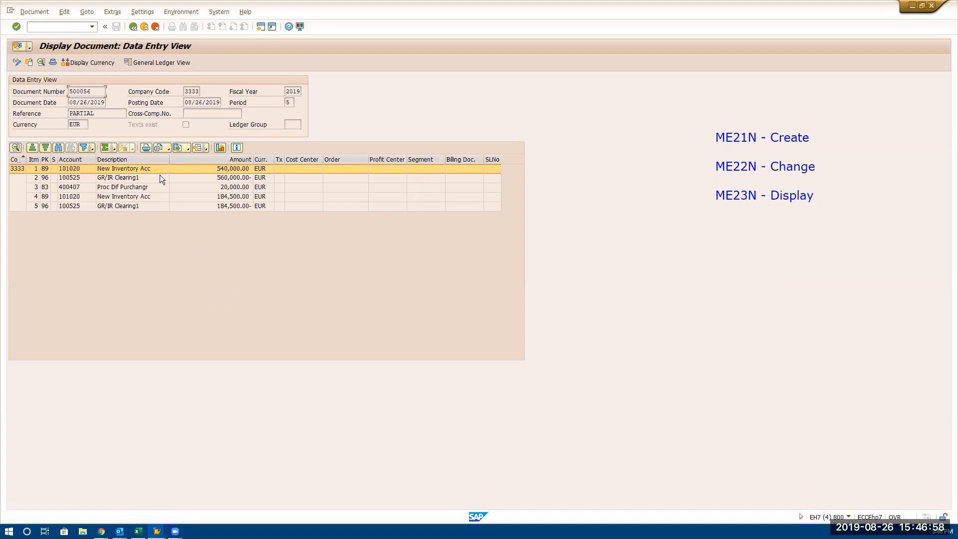
Examine the purchase price difference line and the second item's inventory and GR/IR clearing lines in the accounting document
left_click(231, 188)
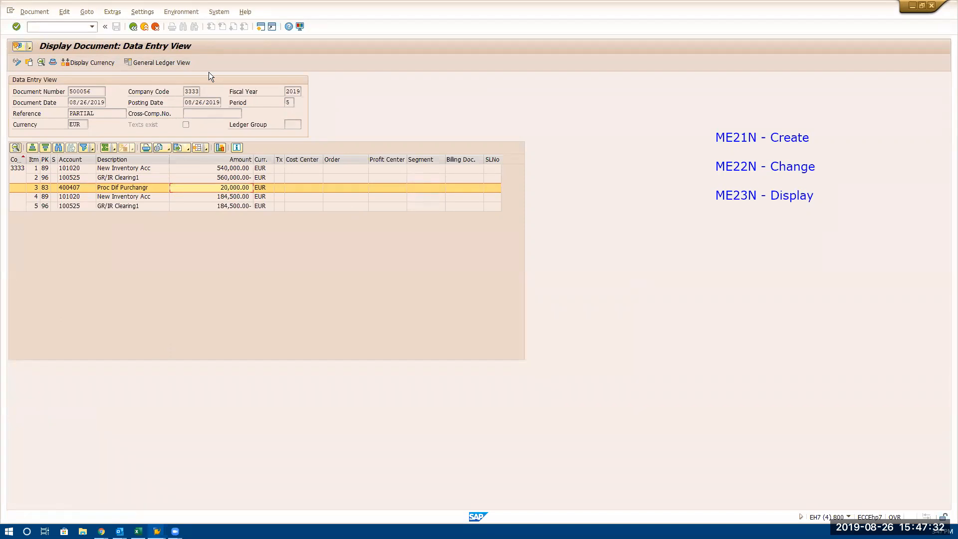
left_click(139, 201)
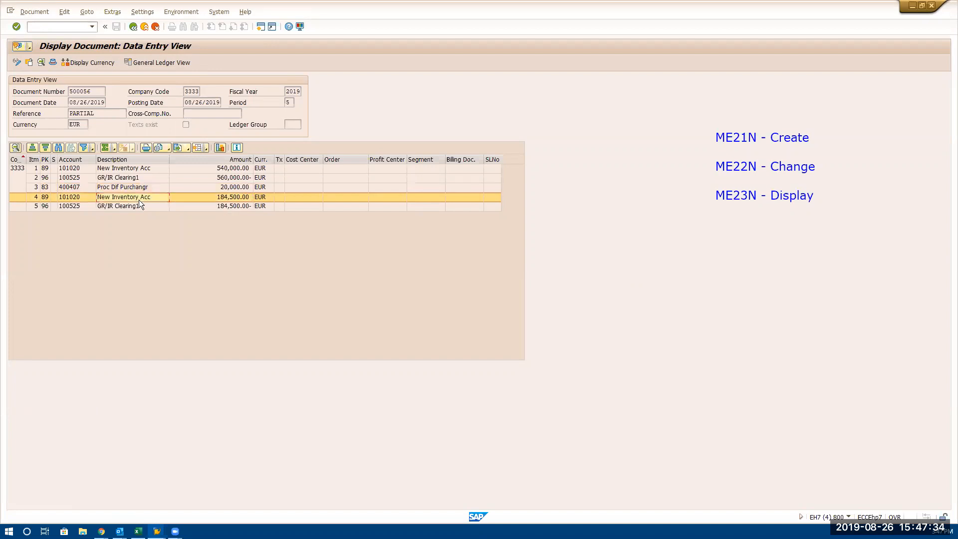
left_click(138, 206)
left_click(140, 198)
Change the line item layout: sort the column set alphabetically and add Purchasing Document to the displayed columns
left_click(188, 150)
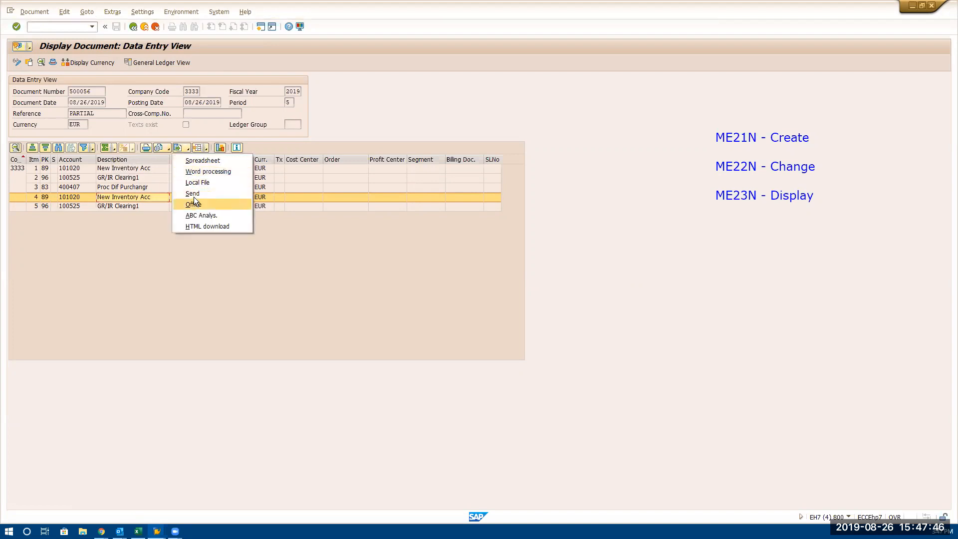
left_click(205, 146)
left_click(204, 145)
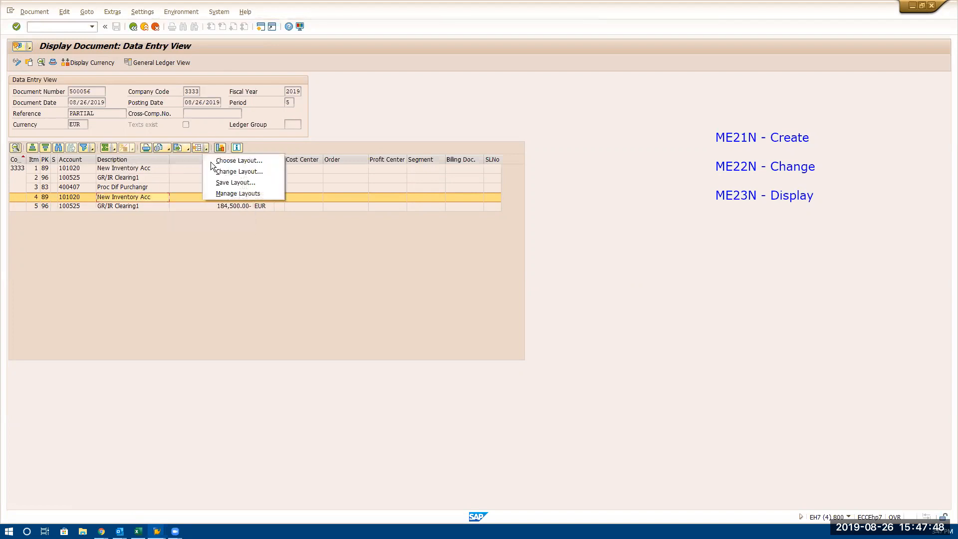
left_click(220, 172)
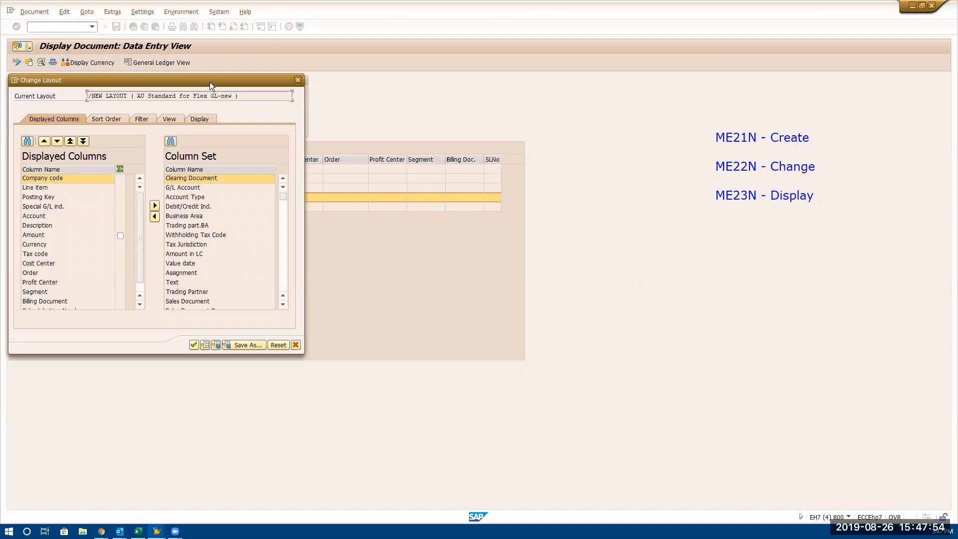
left_click_drag(210, 82, 653, 40)
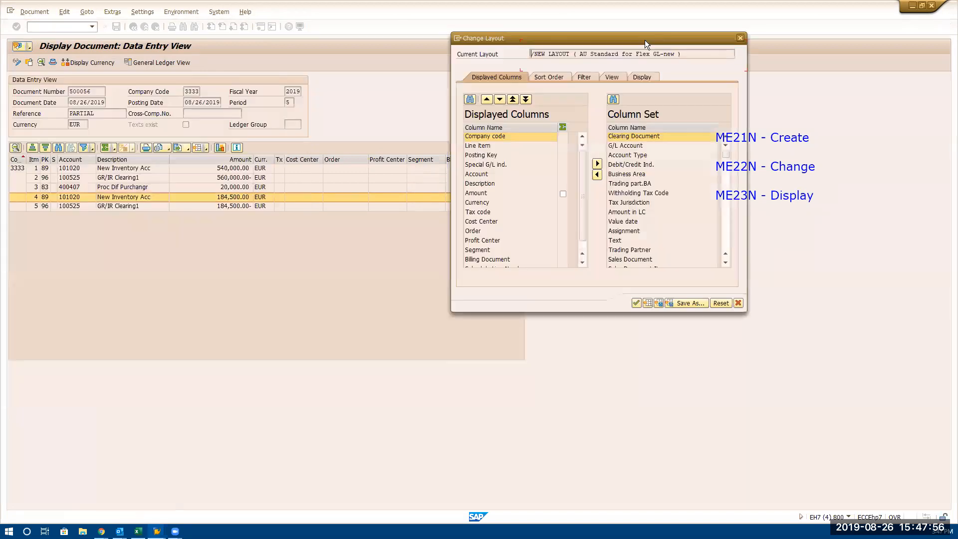
left_click(617, 125)
scroll(633, 204, "down", 3)
scroll(633, 204, "down", 10)
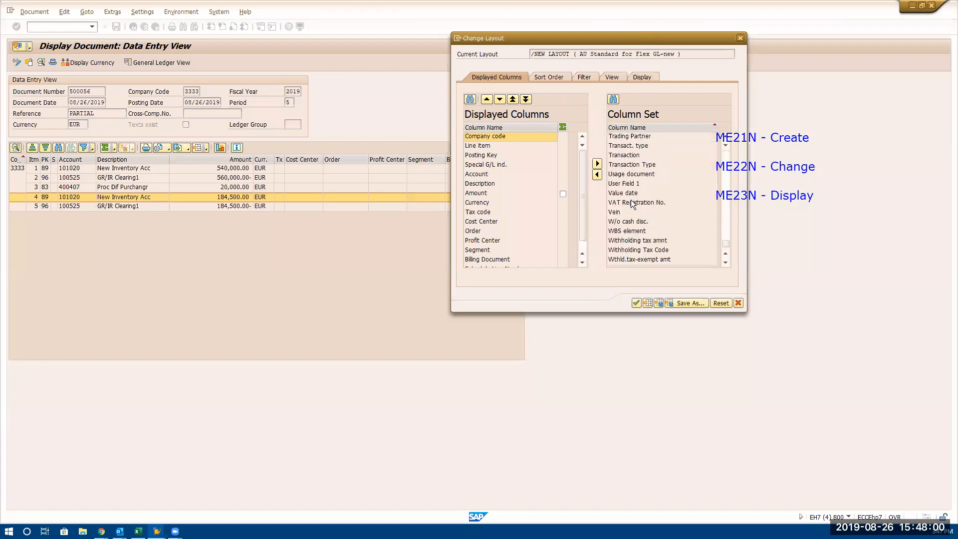
scroll(633, 207, "down", 5)
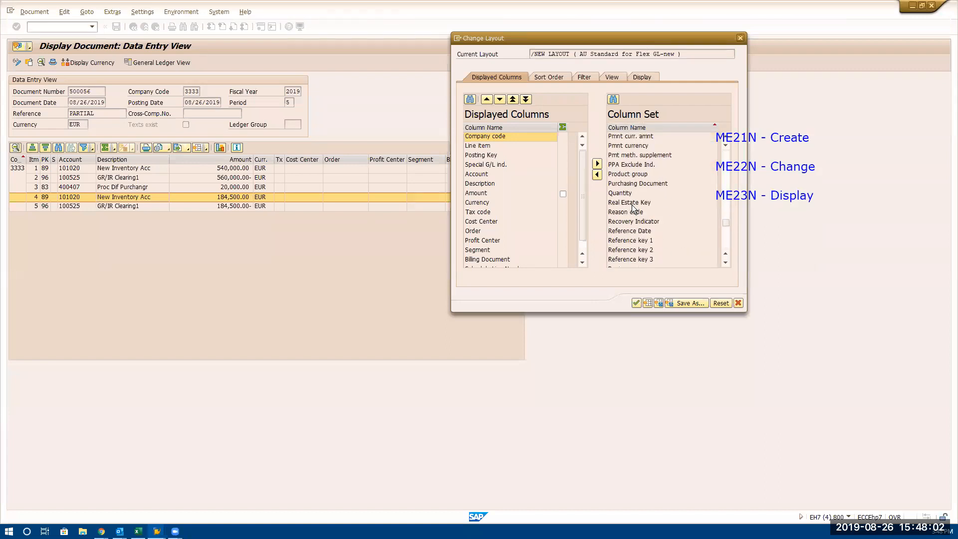
left_click(633, 184)
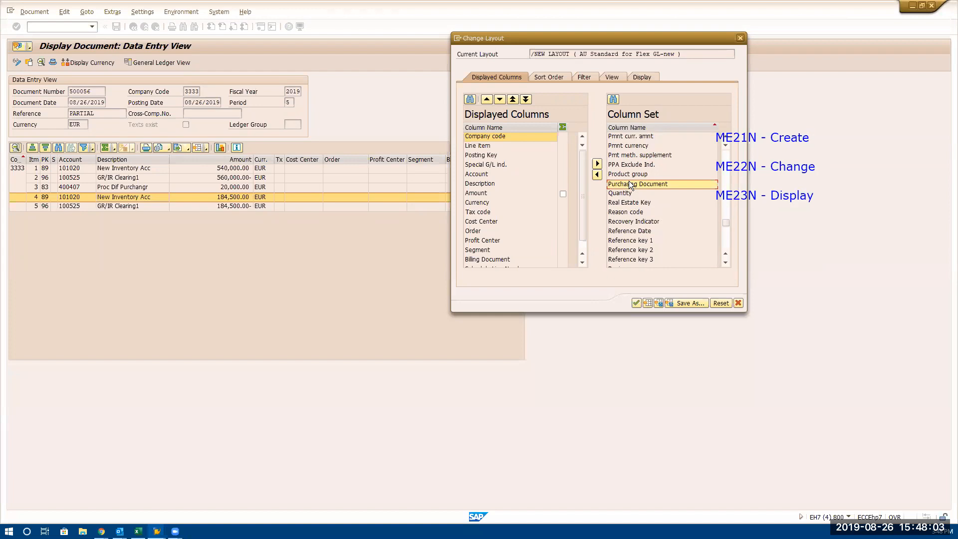
left_click(598, 174)
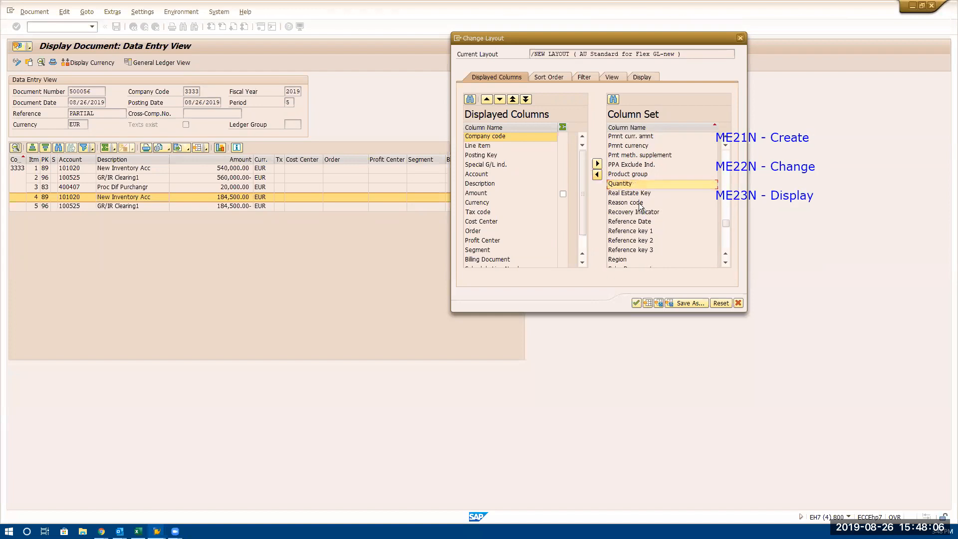
Search the column set for the item field, add Line item to the displayed columns and apply the layout
scroll(640, 206, "up", 20)
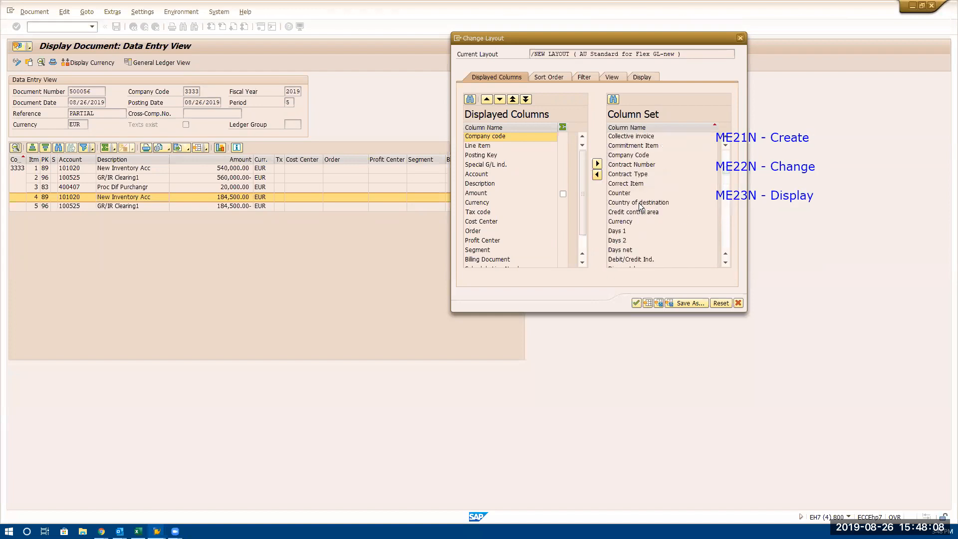
scroll(639, 205, "down", 20)
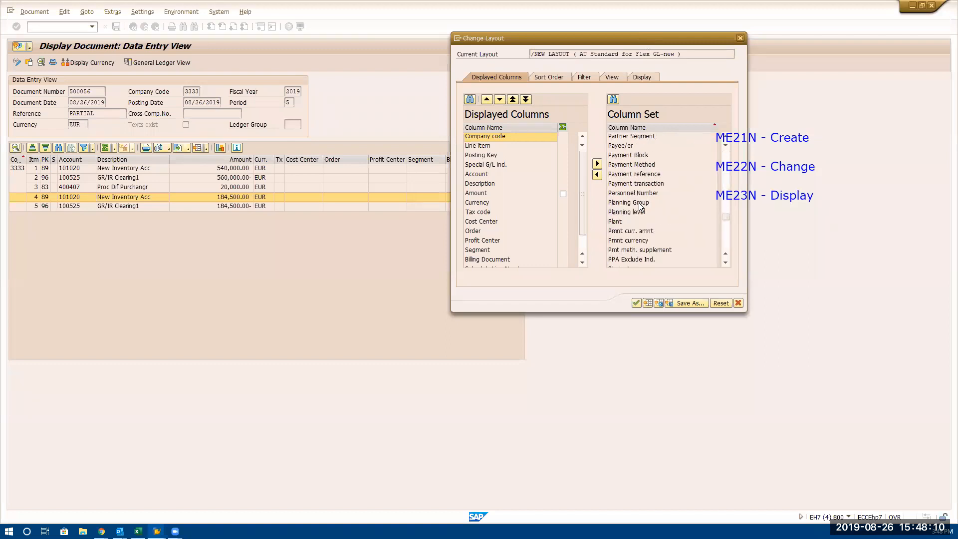
scroll(657, 161, "up", 15)
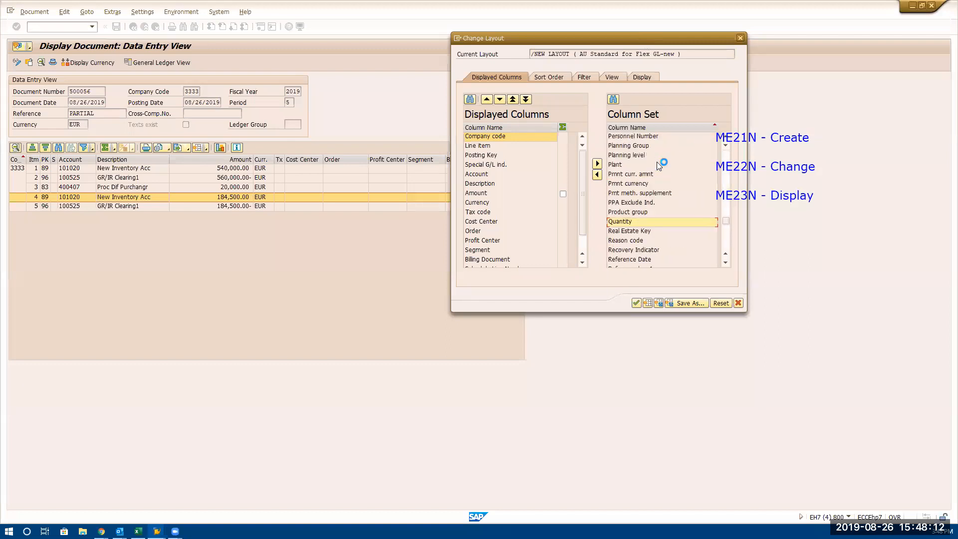
scroll(657, 162, "up", 10)
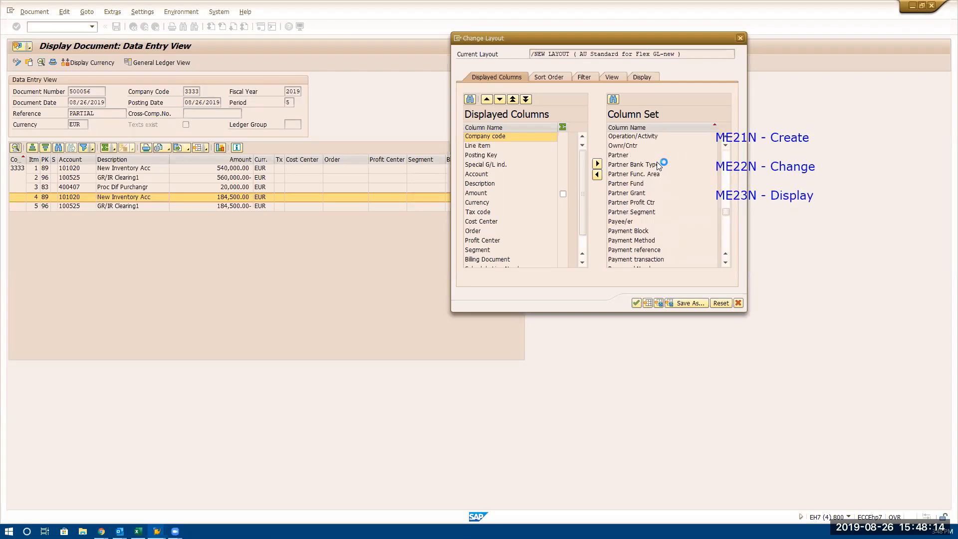
scroll(657, 162, "up", 4)
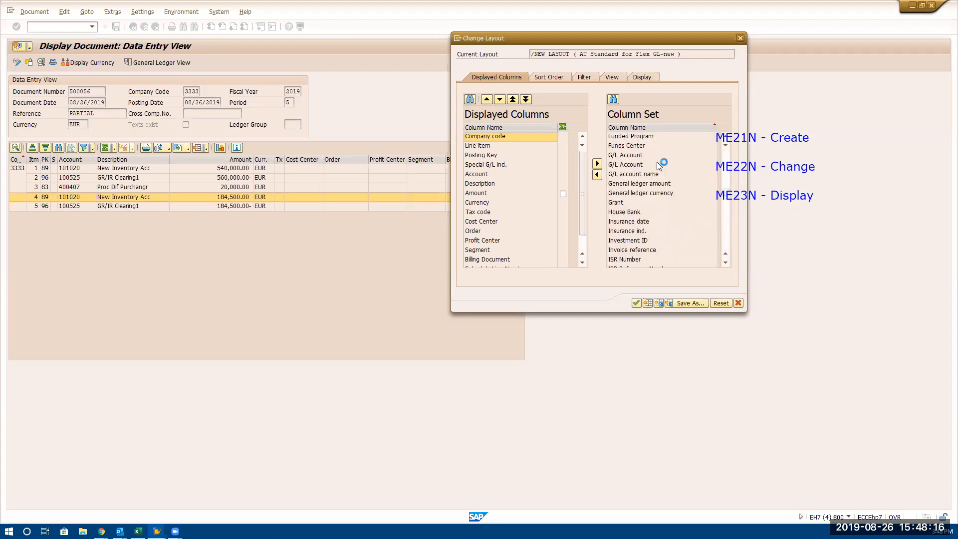
scroll(648, 203, "down", 2)
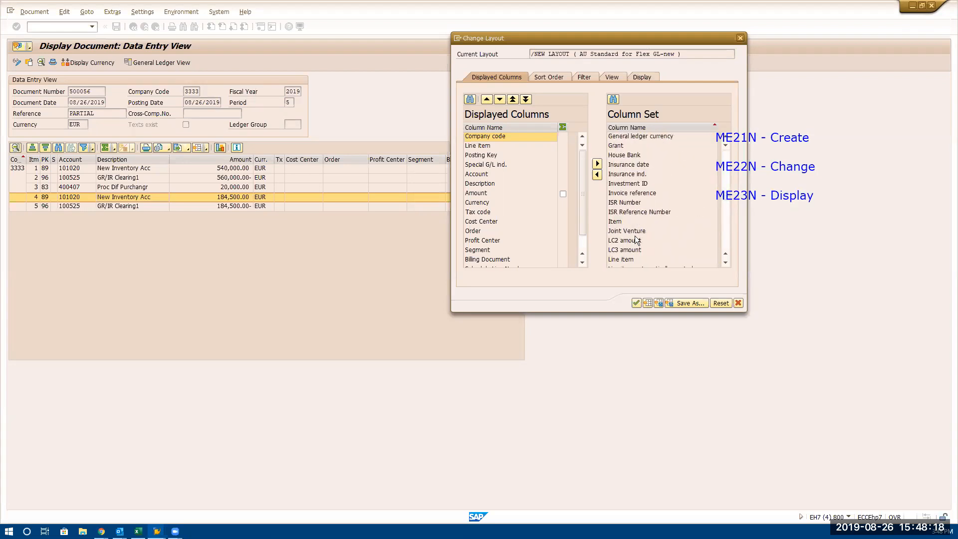
left_click(626, 260)
left_click(725, 263)
left_click(726, 263)
left_click(726, 263)
left_click(597, 175)
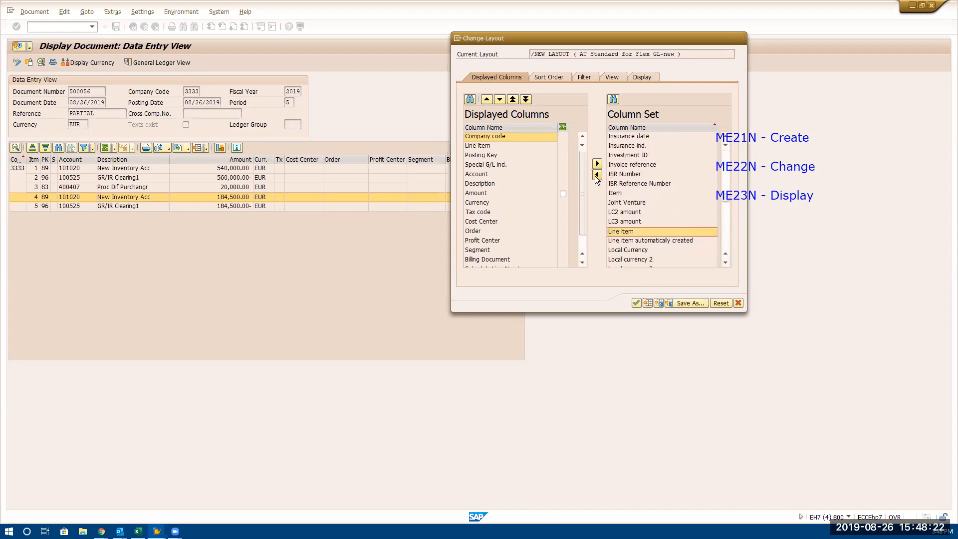
left_click(636, 303)
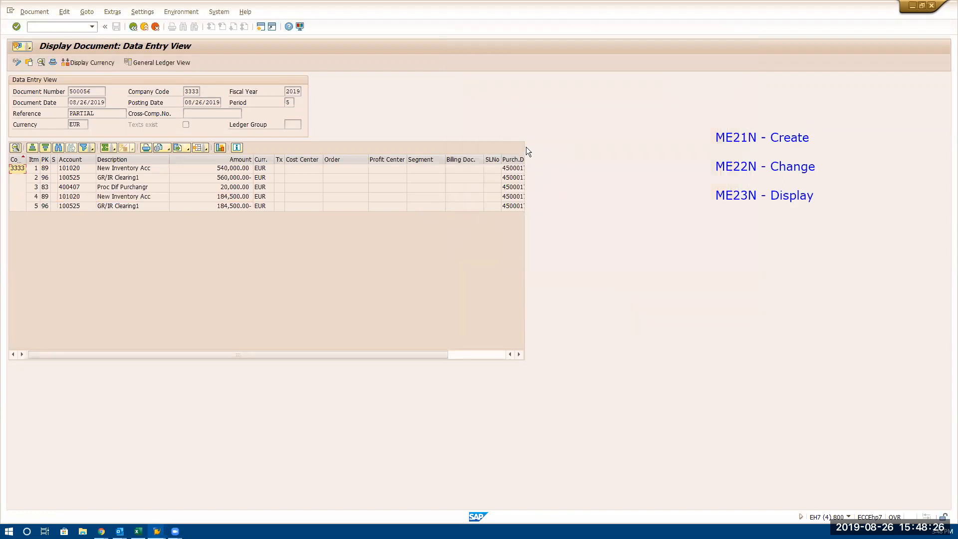
Widen the purchasing document column so that the full document numbers are readable
left_click(514, 159)
left_click_drag(522, 160, 543, 160)
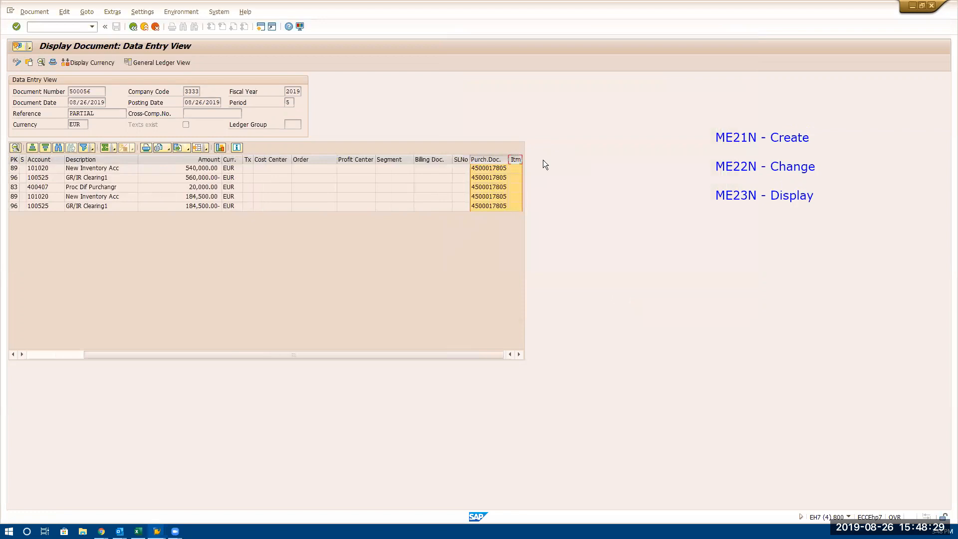
left_click(491, 214)
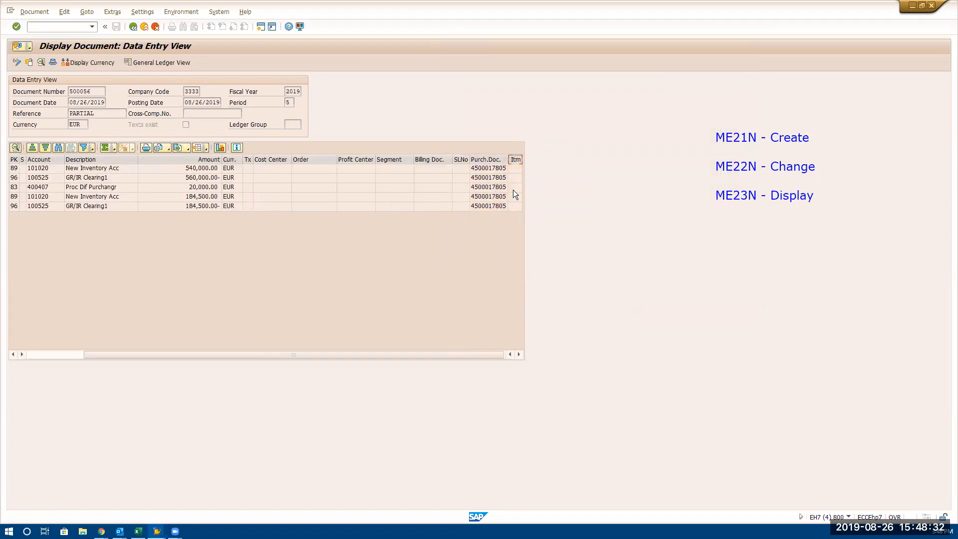
Change the line item layout again, add Item from the column set to the displayed columns and apply it
left_click(186, 148)
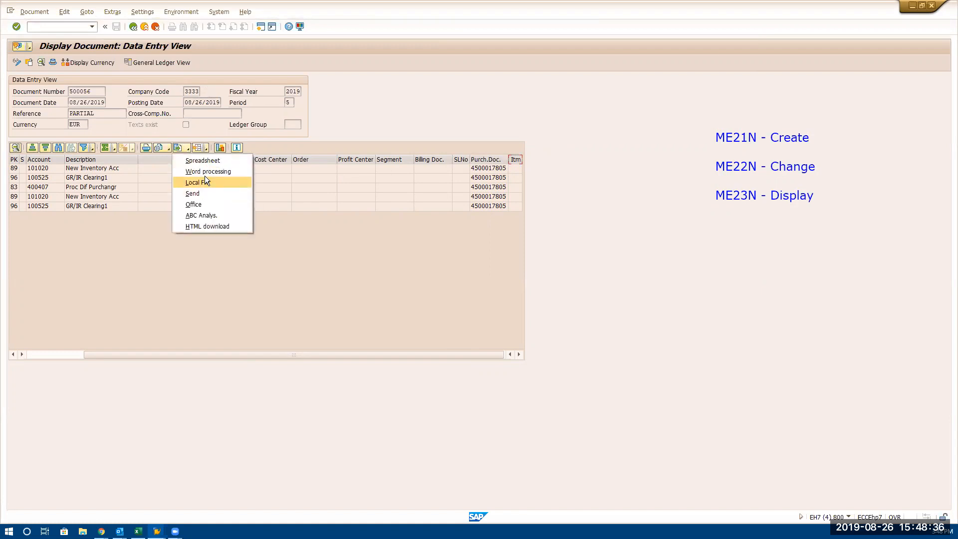
left_click(204, 149)
left_click(205, 148)
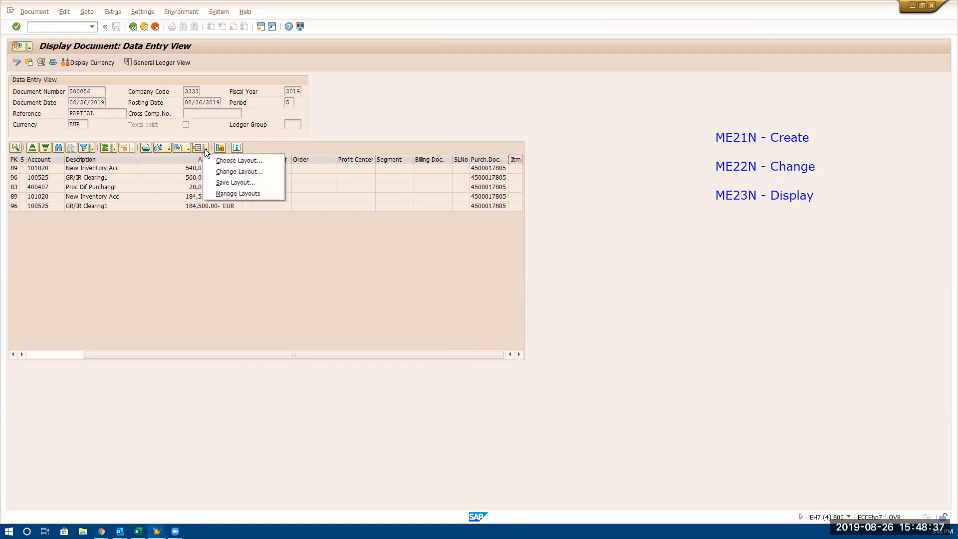
left_click(220, 173)
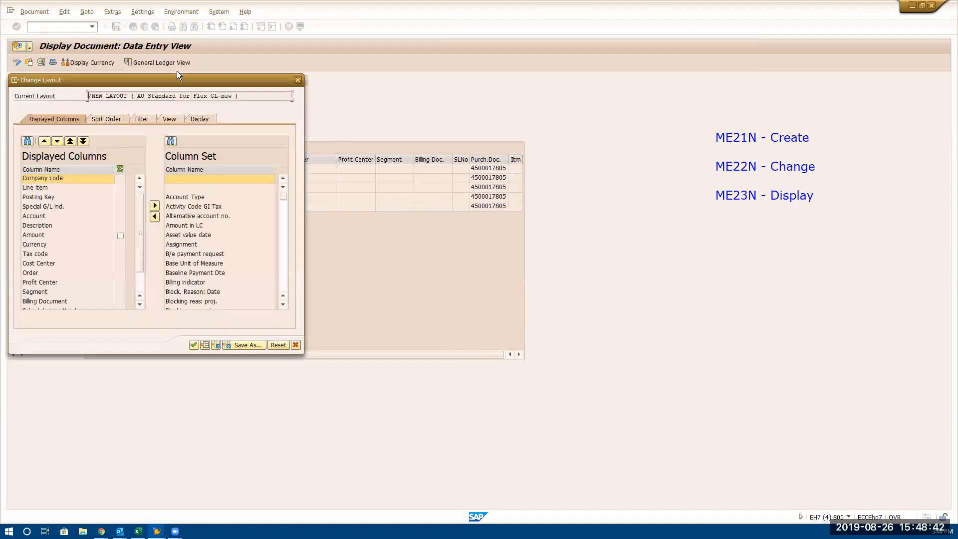
left_click_drag(175, 79, 579, 14)
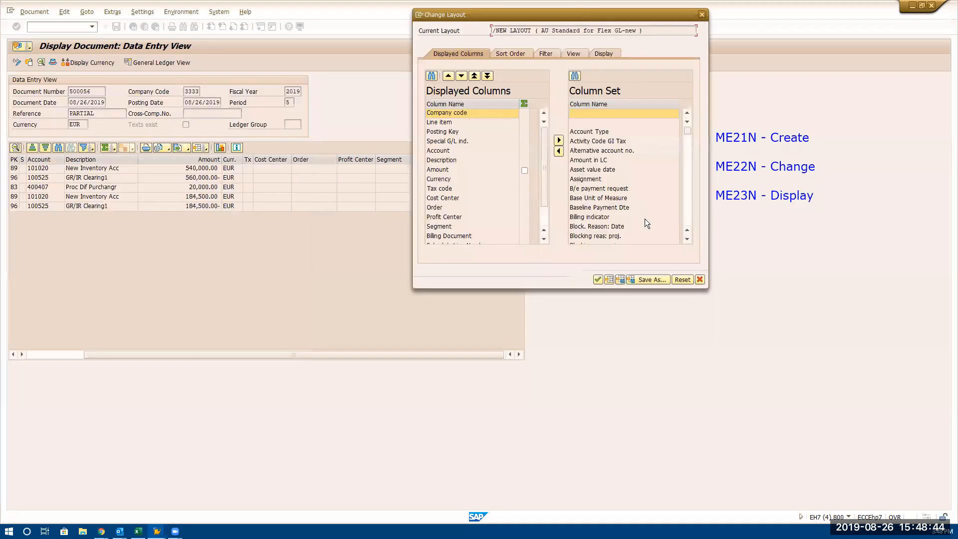
scroll(687, 208, "down", 15)
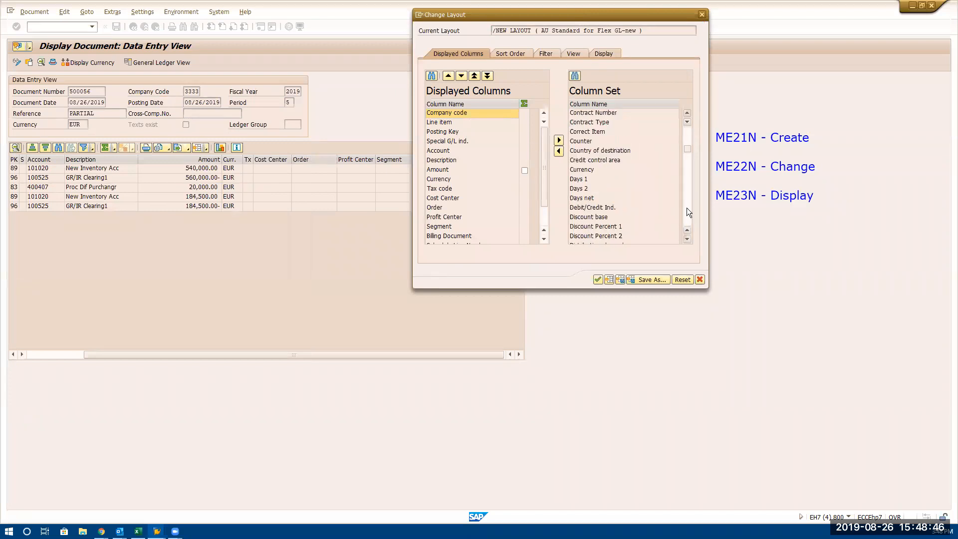
scroll(687, 208, "down", 10)
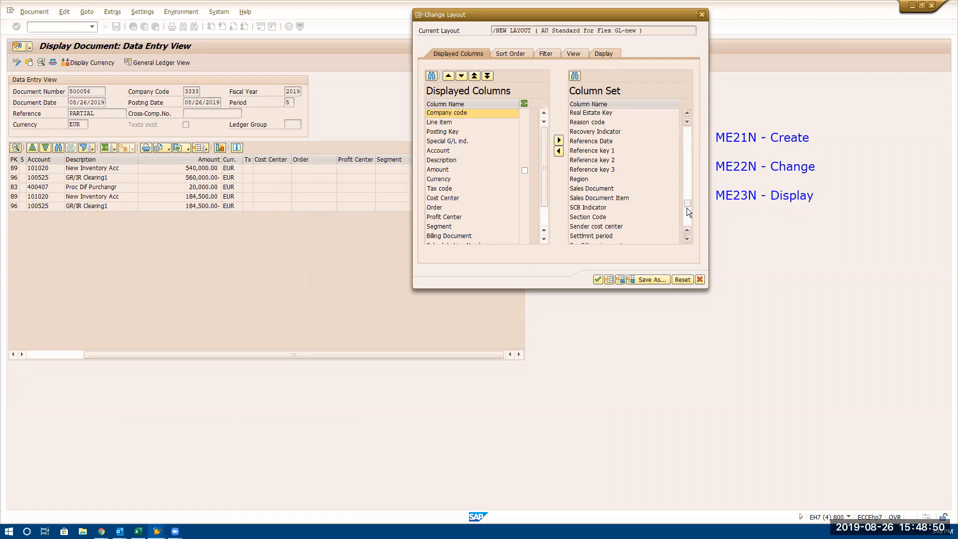
left_click_drag(687, 208, 688, 219)
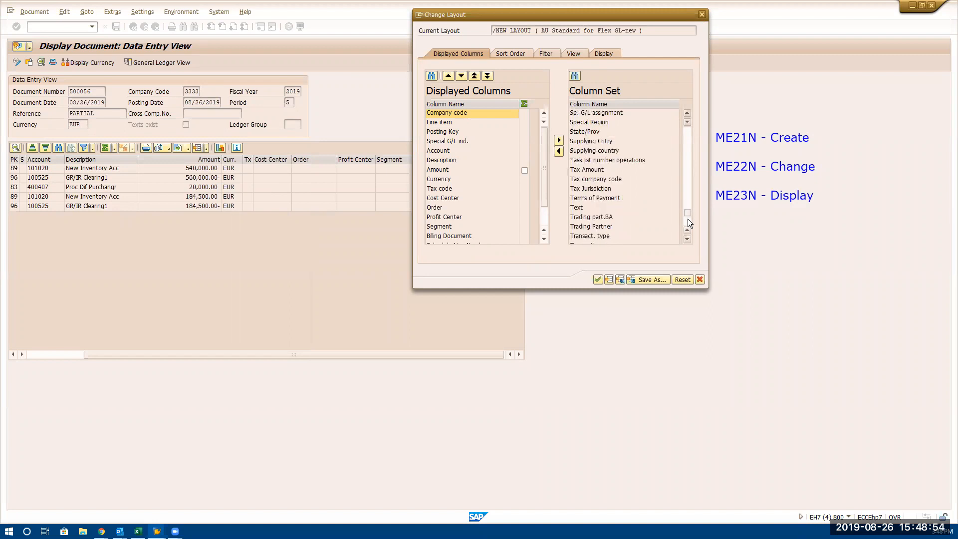
left_click(687, 171)
left_click(687, 172)
left_click(687, 172)
left_click(687, 172)
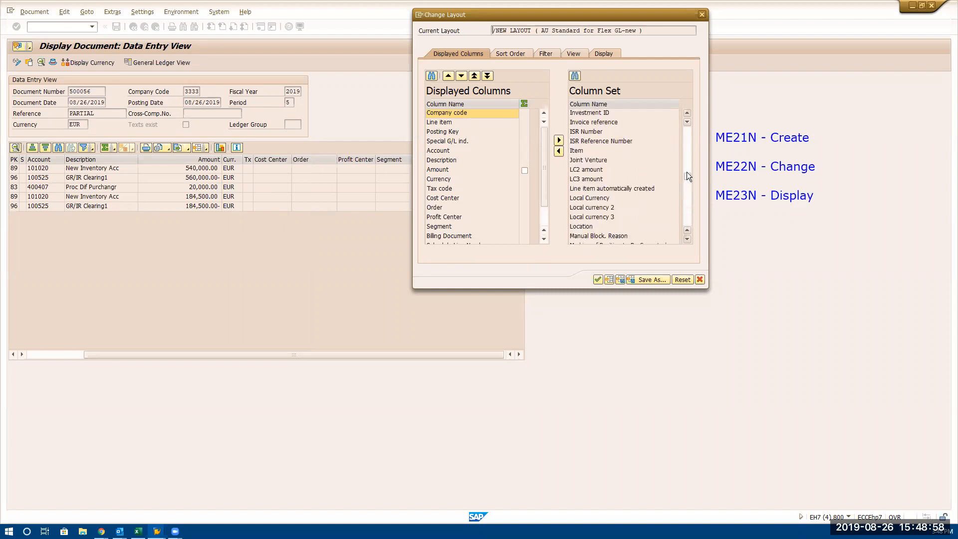
left_click(607, 150)
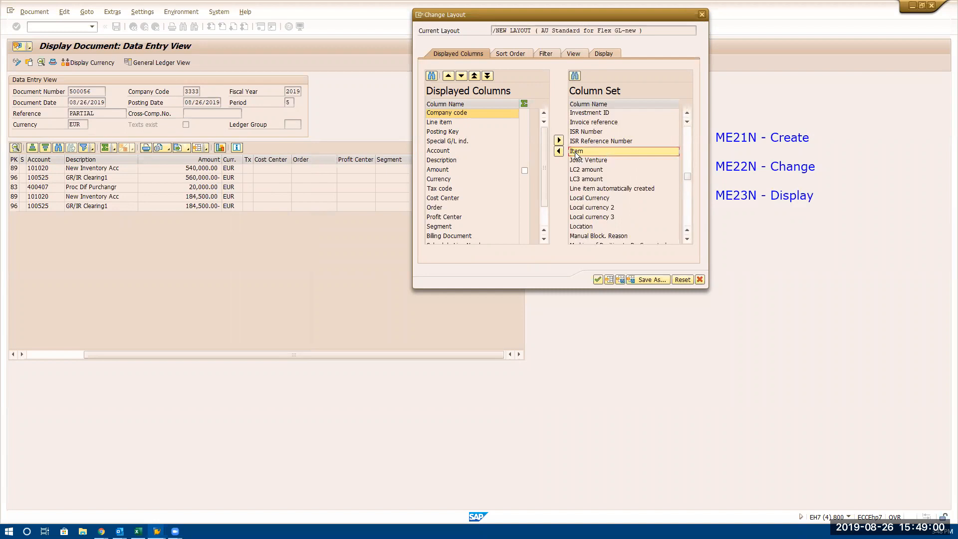
left_click(559, 150)
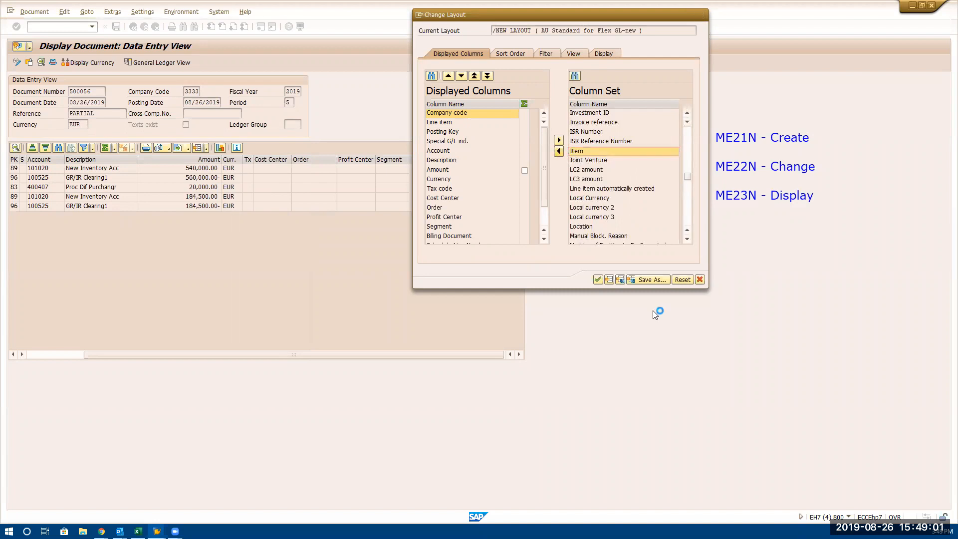
left_click(598, 280)
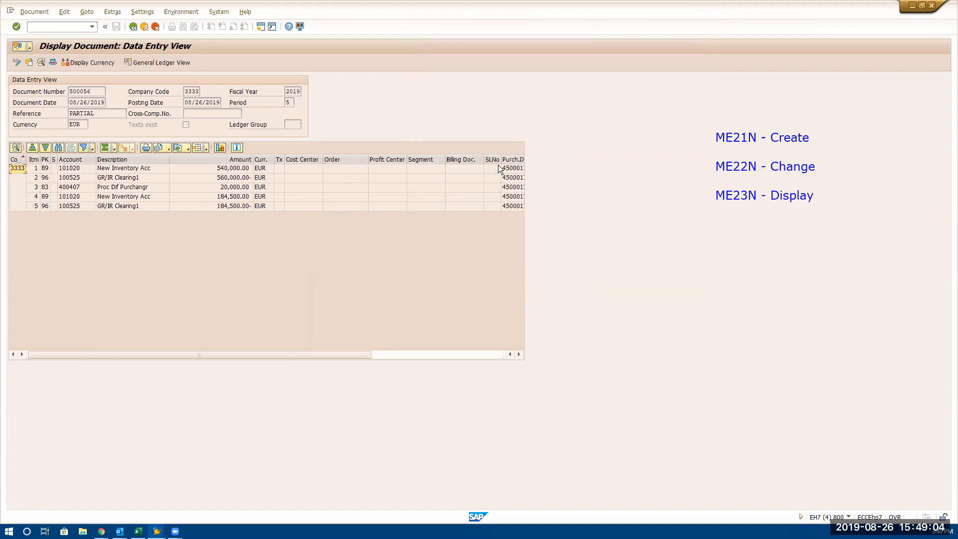
Examine the purchasing document and item references of the document lines, and the G/L account and description of each line
left_click(523, 159)
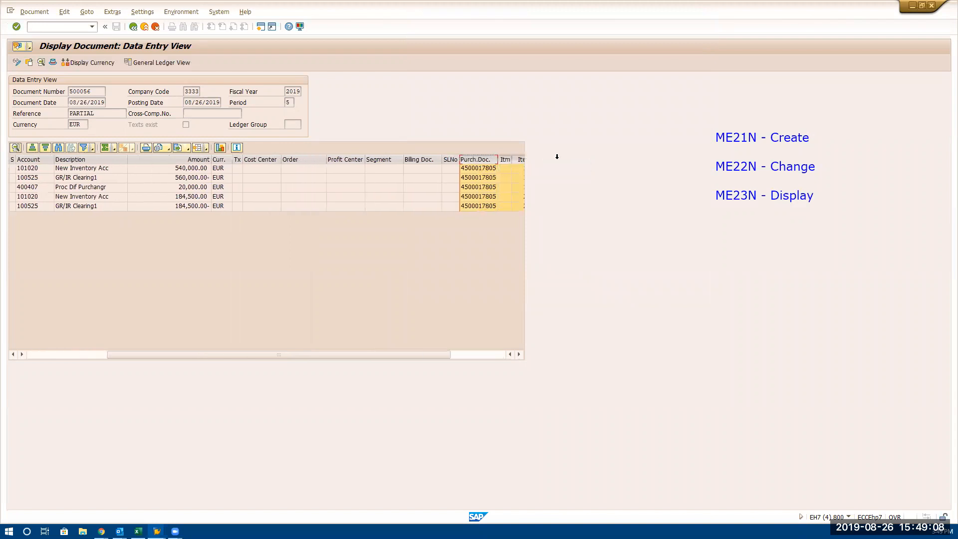
left_click(483, 171)
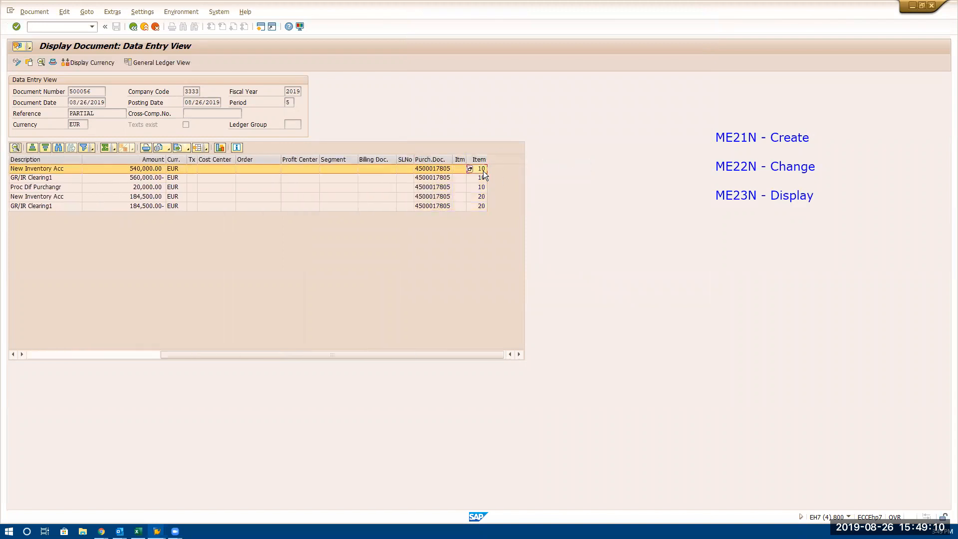
left_click(481, 198)
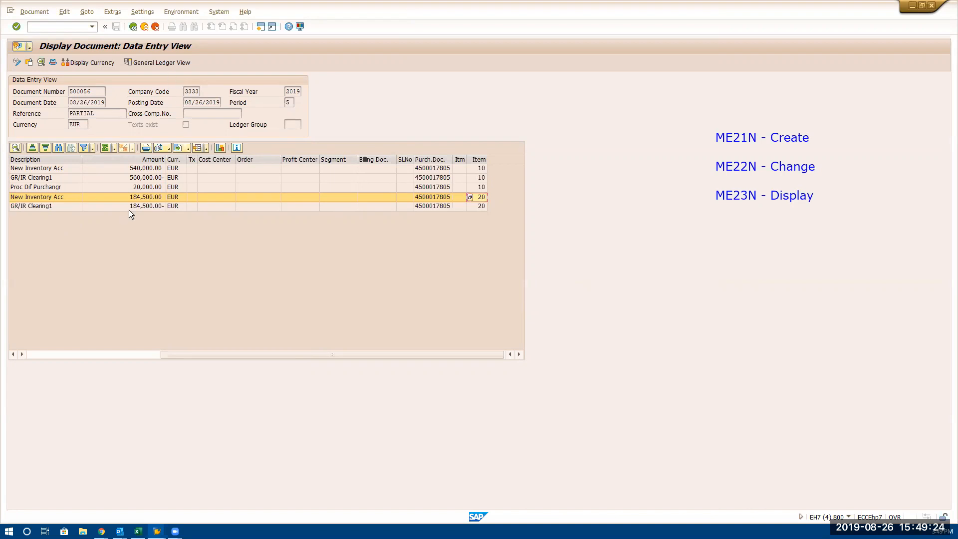
left_click_drag(185, 354, 50, 372)
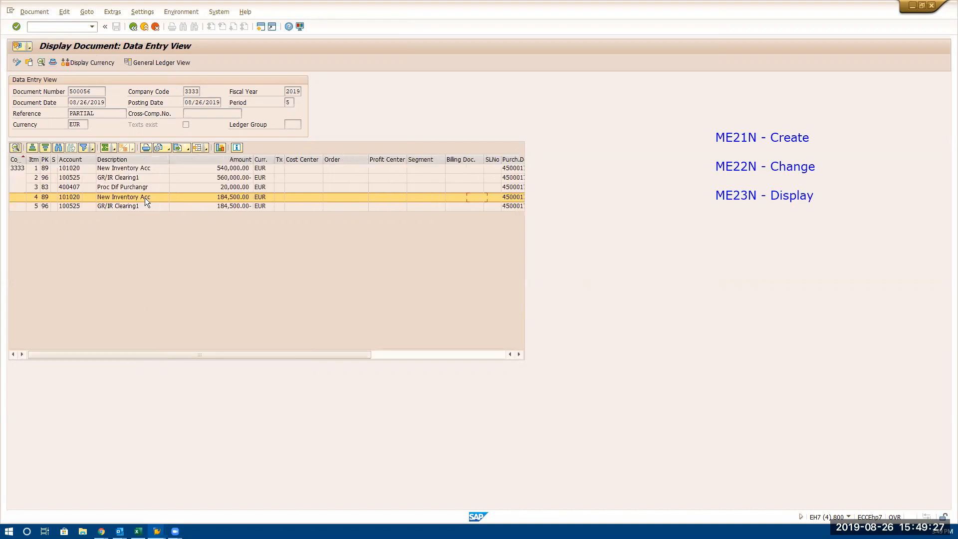
left_click(79, 168)
left_click(77, 177)
left_click(78, 187)
left_click(78, 196)
left_click(79, 206)
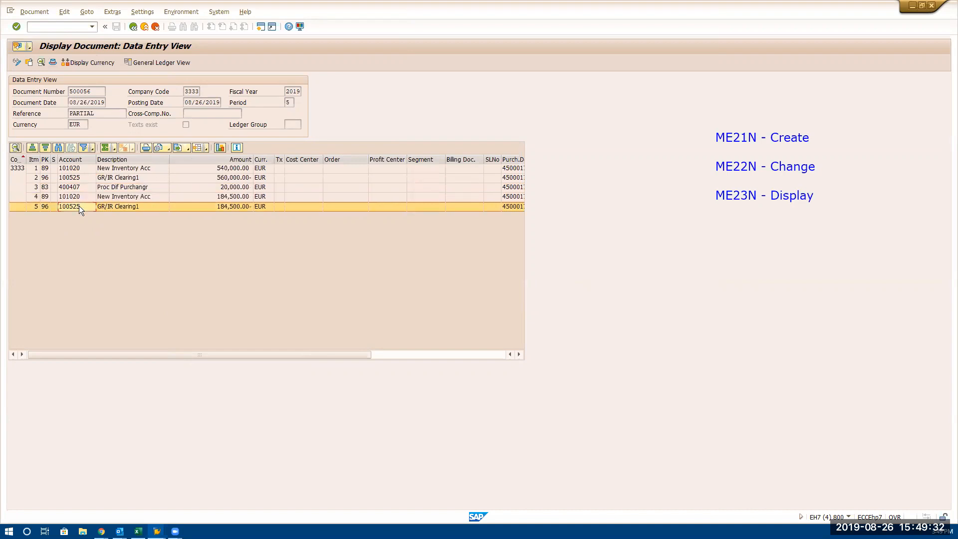
left_click(139, 178)
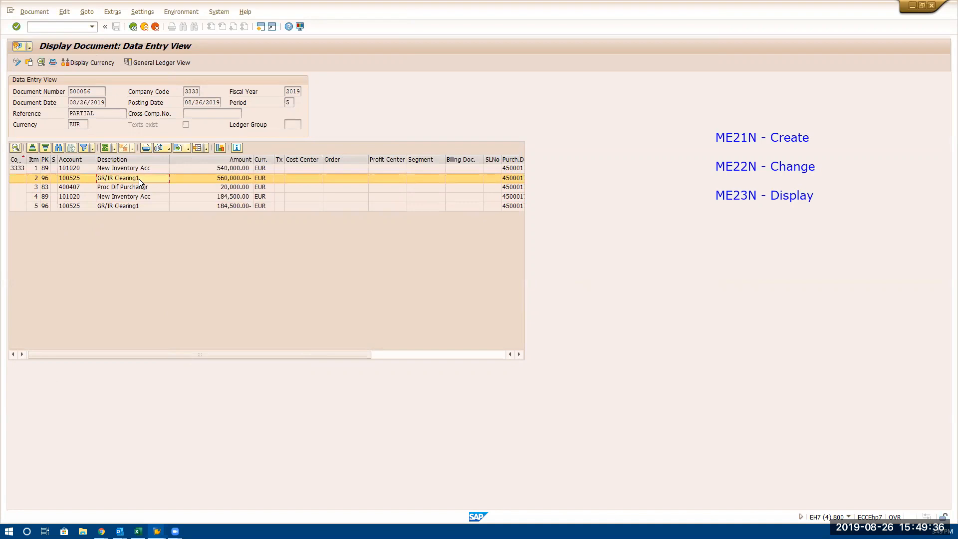
Leave the accounting and material documents for the SAP Easy Access screen and start incoming invoice entry with MIRO
left_click(134, 28)
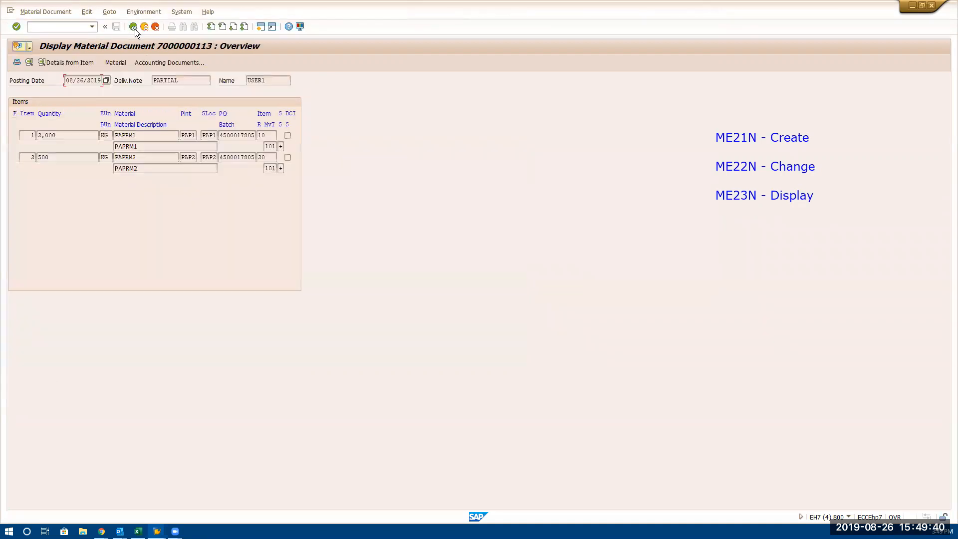
left_click(134, 27)
left_click(134, 27)
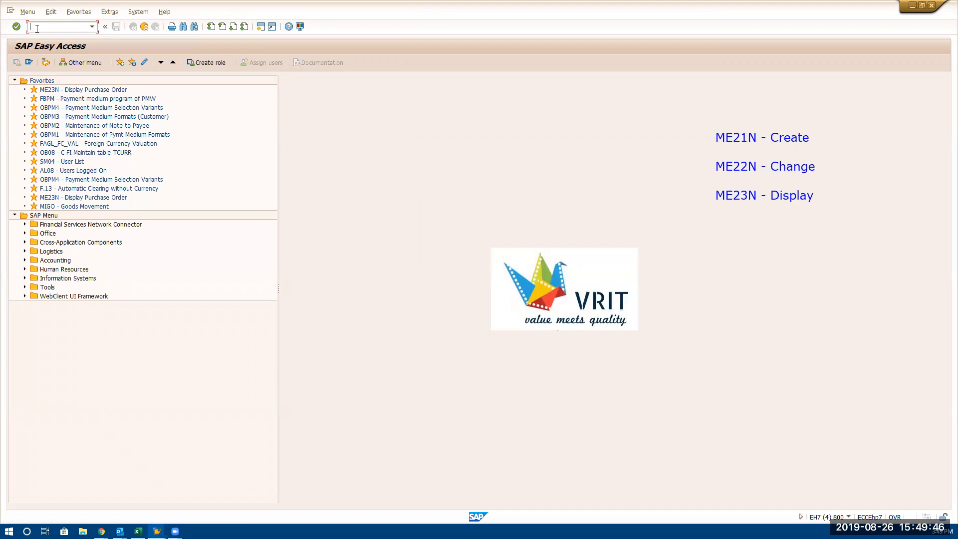
type("MIRO")
key("Return")
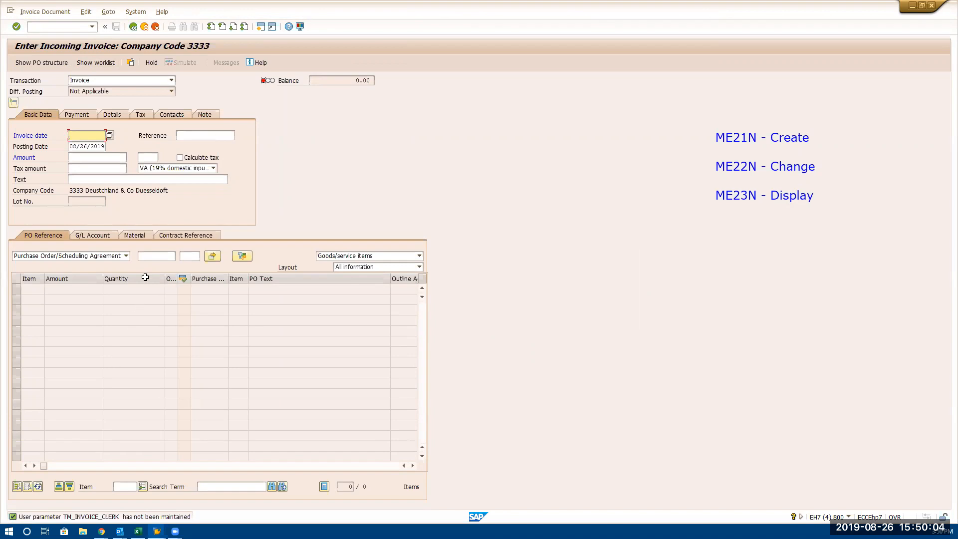
Enter the copied purchase order number as the reference of the incoming invoice
left_click(150, 261)
key("ctrl+v")
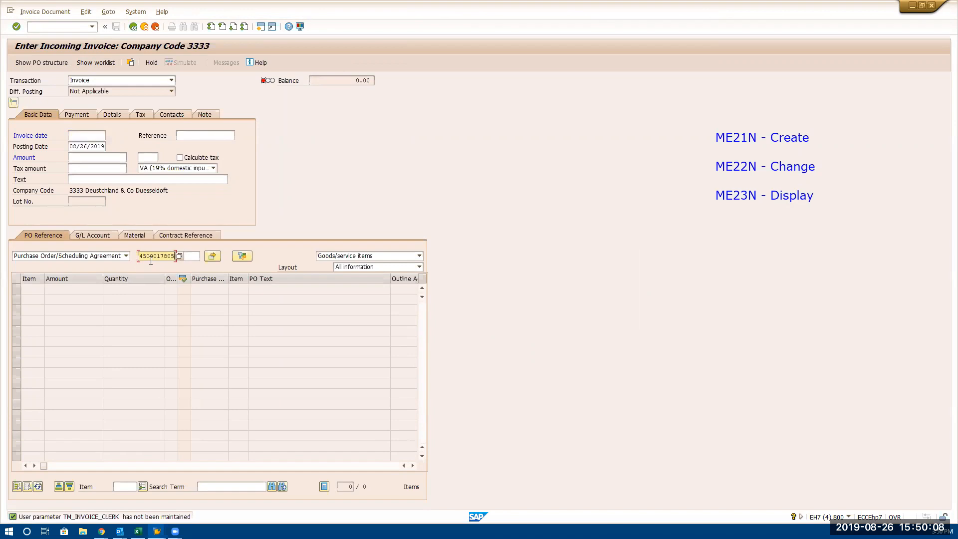
key("Return")
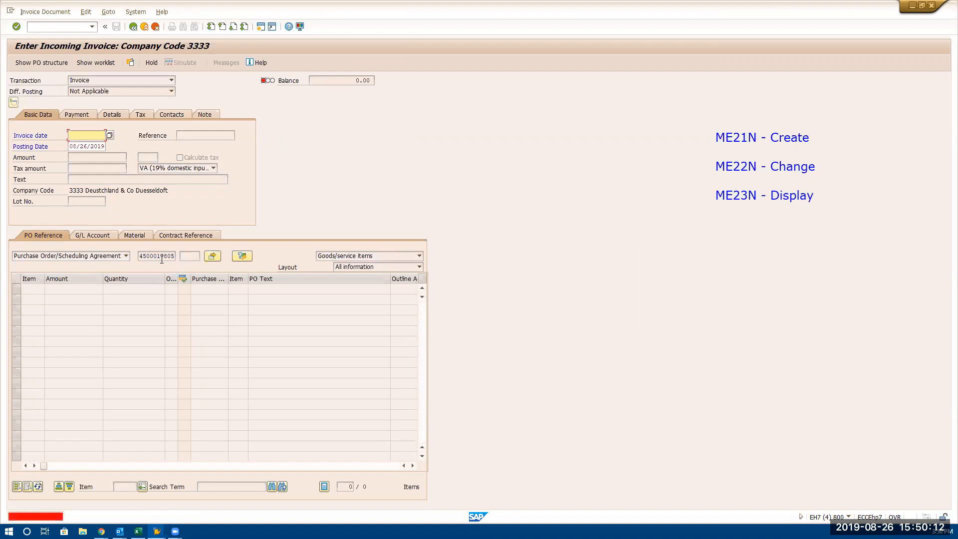
Set the invoice date to 08/26/2019 and load the purchase order items into the invoice
key("space")
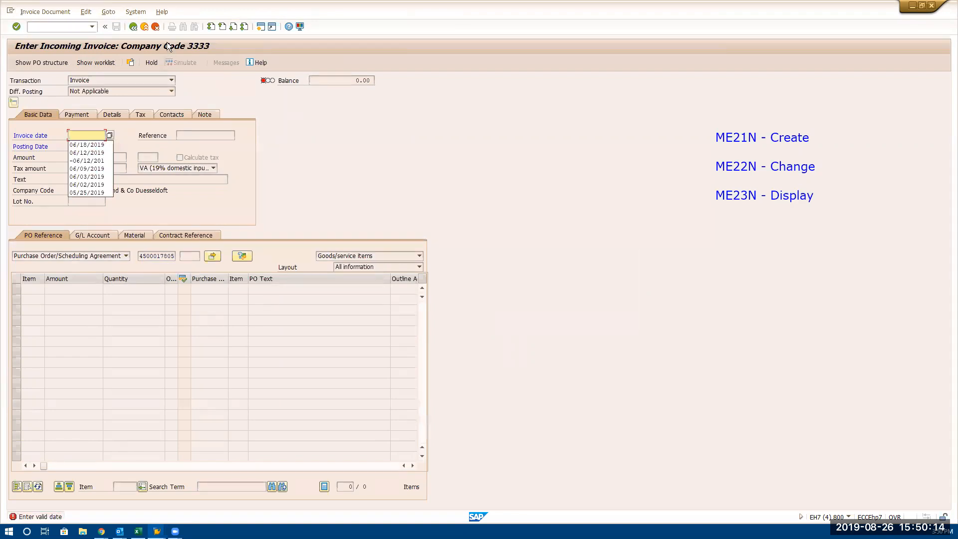
type("-")
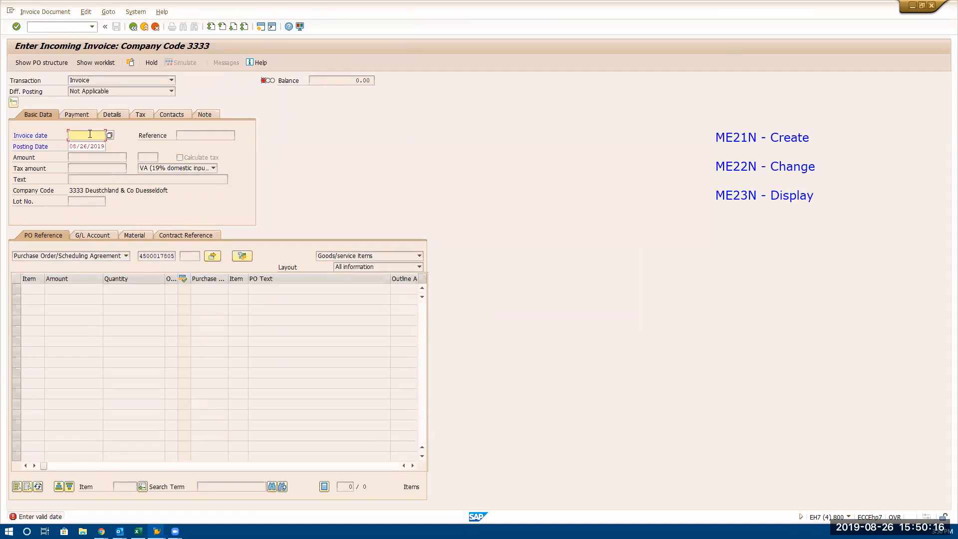
type("8/26/2019")
key("BackSpace")
key("BackSpace")
key("BackSpace")
key("BackSpace")
key("BackSpace")
key("BackSpace")
key("BackSpace")
key("BackSpace")
key("BackSpace")
key("BackSpace")
type("08/26/2019")
key("Return")
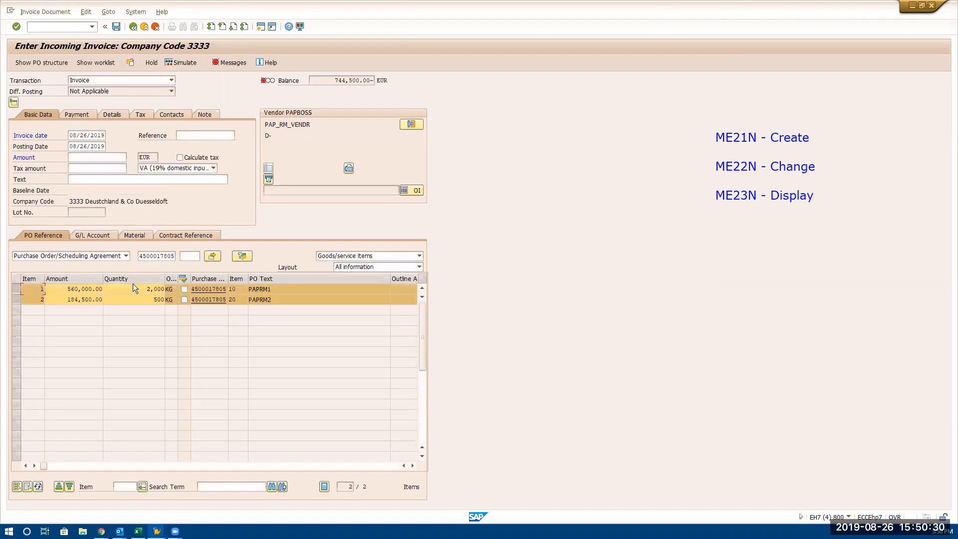
Examine the quantities proposed for the PAPRM1 and PAPRM2 invoice items
left_click(132, 291)
left_click_drag(132, 290, 166, 292)
left_click(136, 302)
left_click_drag(137, 301, 193, 306)
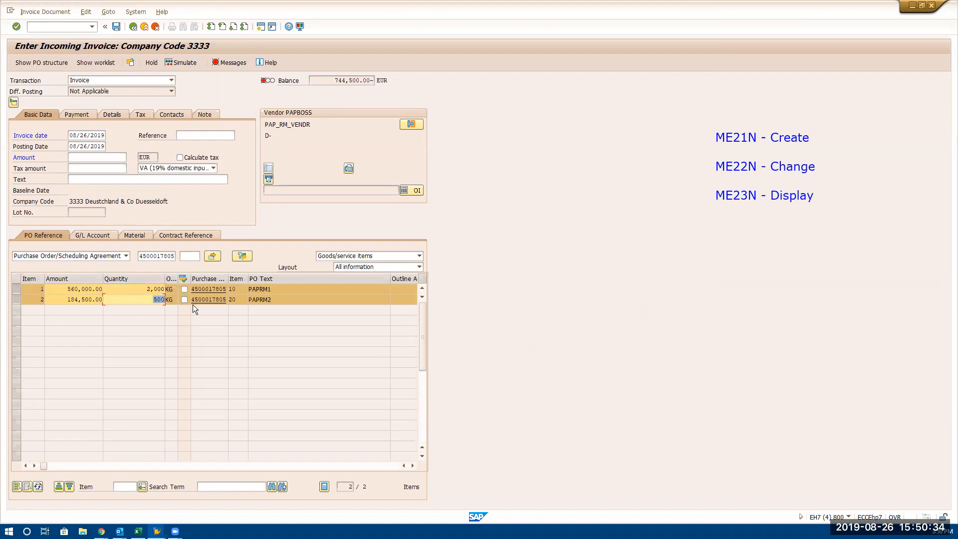
left_click(146, 291)
left_click_drag(146, 291, 175, 292)
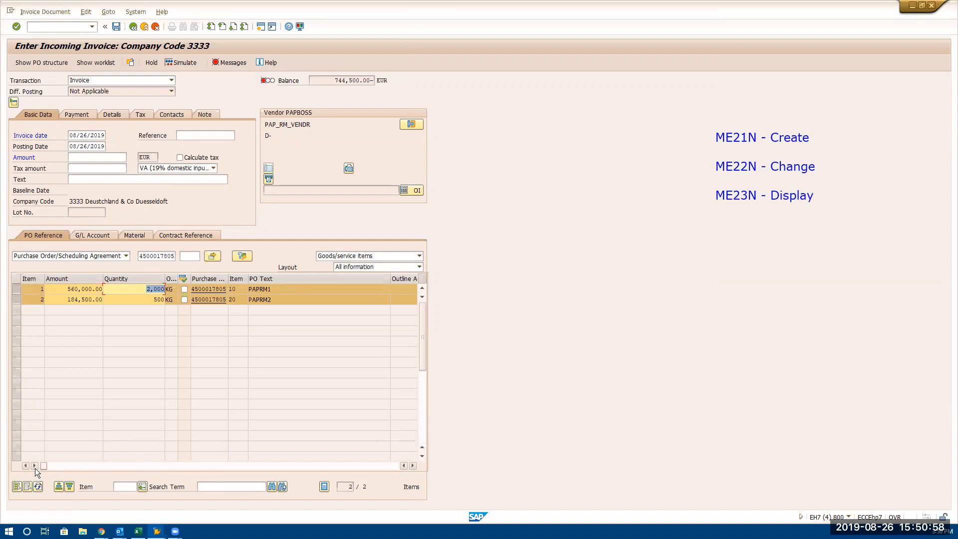
Enter 744,500 EUR as the invoice amount to clear the balance
left_click(94, 158)
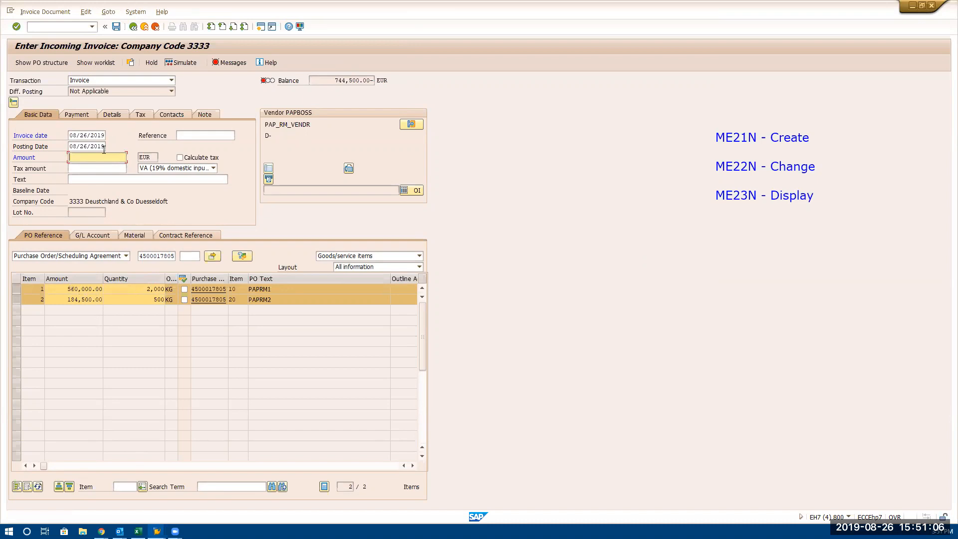
type("500")
key("Left")
key("Delete")
key("Delete")
type("500")
key("Return")
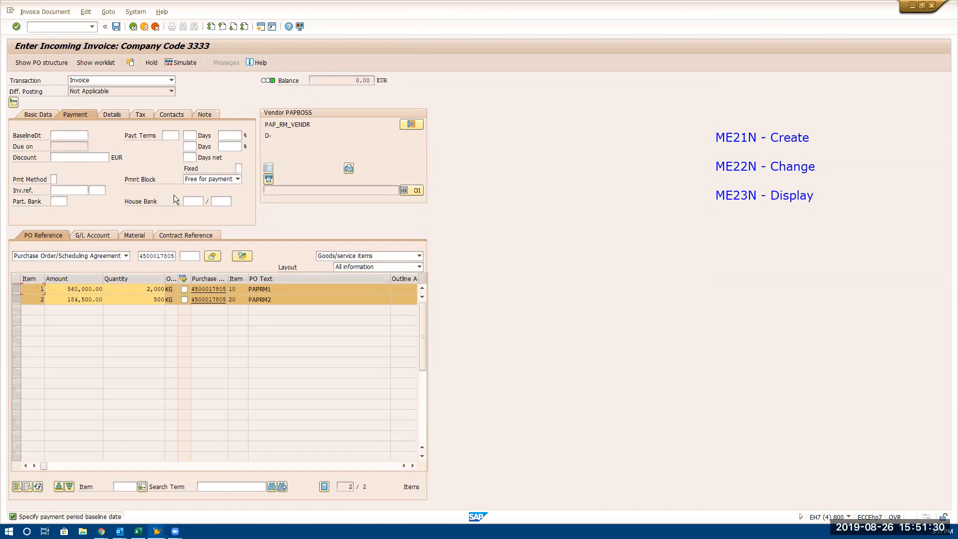
Set the payment terms to 0001 (Payable immediately Due net), accept the changed terms and post the invoice
left_click(174, 136)
left_click(182, 135)
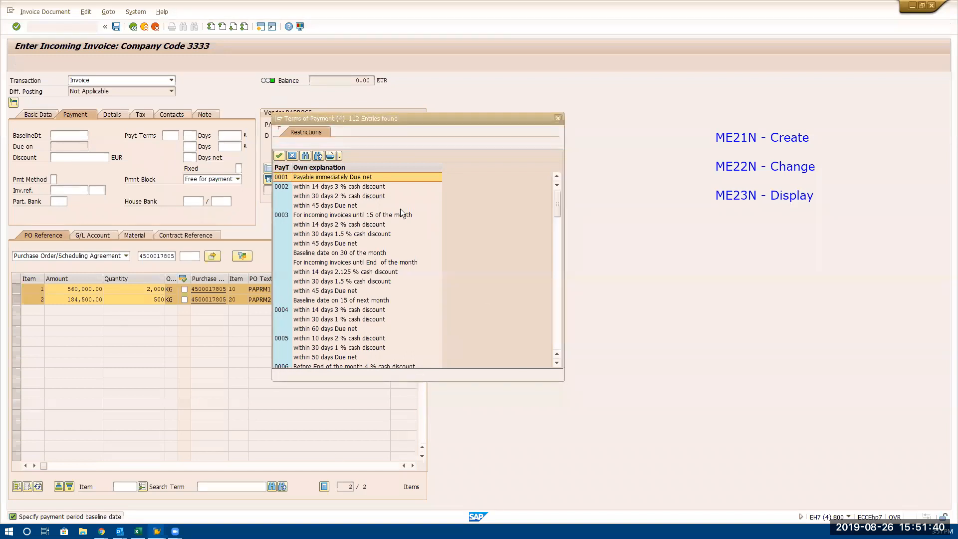
double_click(397, 176)
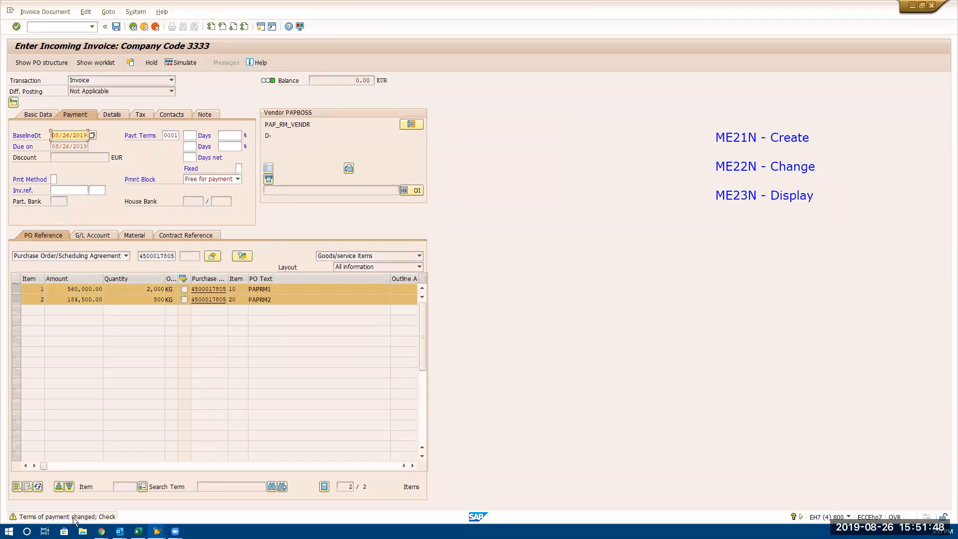
left_click(156, 392)
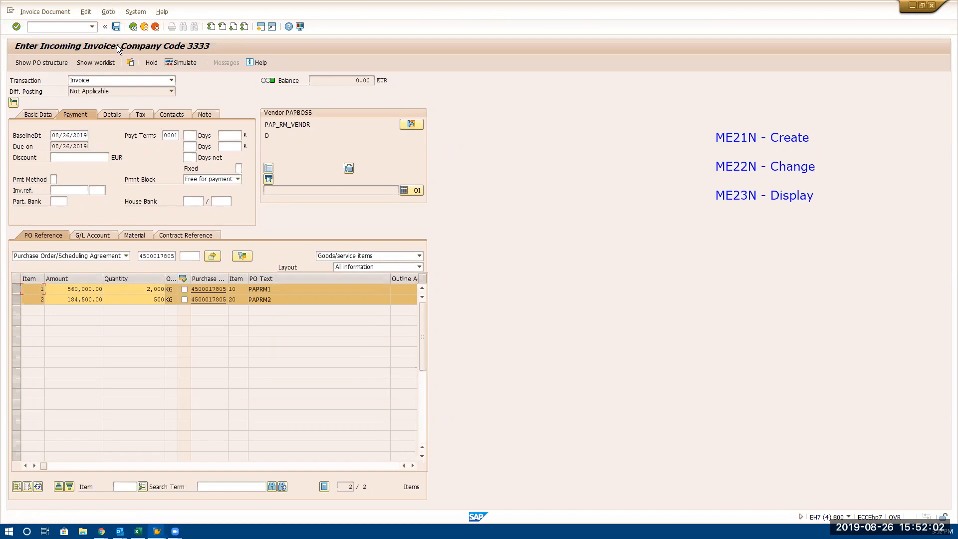
left_click(117, 31)
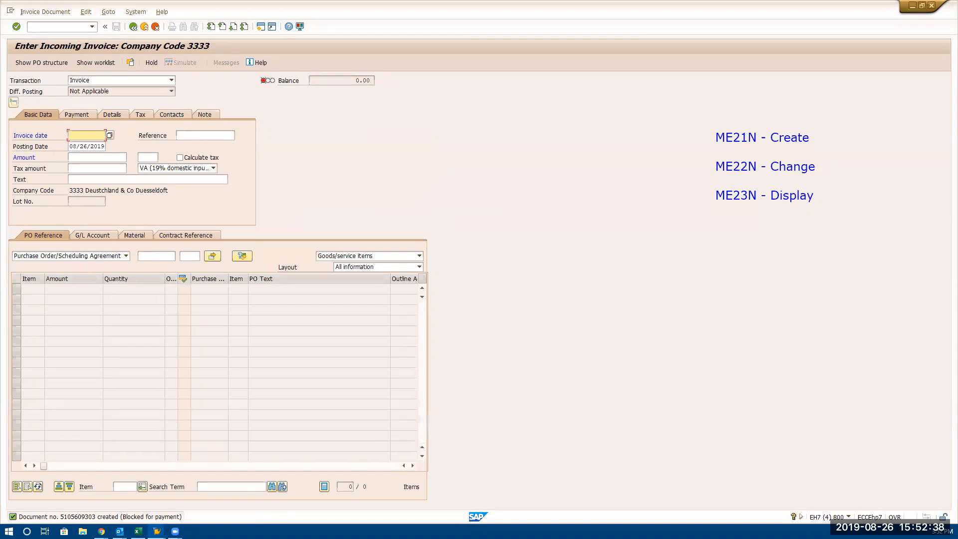
left_click(71, 27)
type("/NFB03")
key("Return")
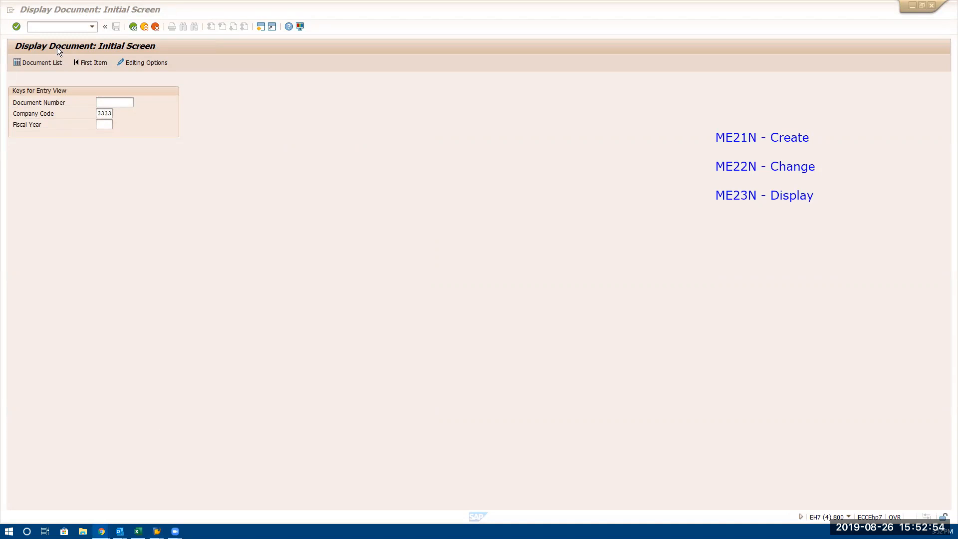
left_click(58, 27)
type("/N")
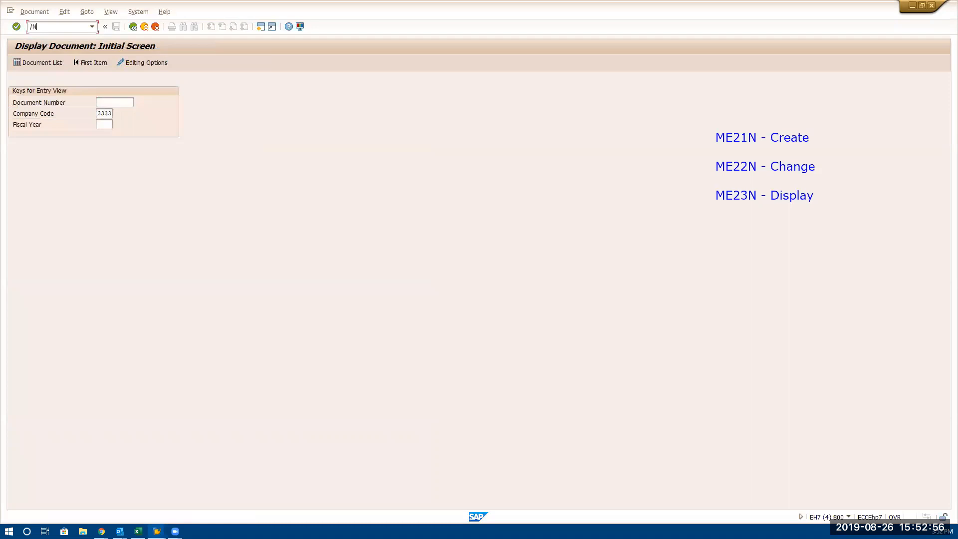
type("FB03")
key("BackSpace")
key("BackSpace")
key("BackSpace")
type("MB03")
key("Return")
key("Return")
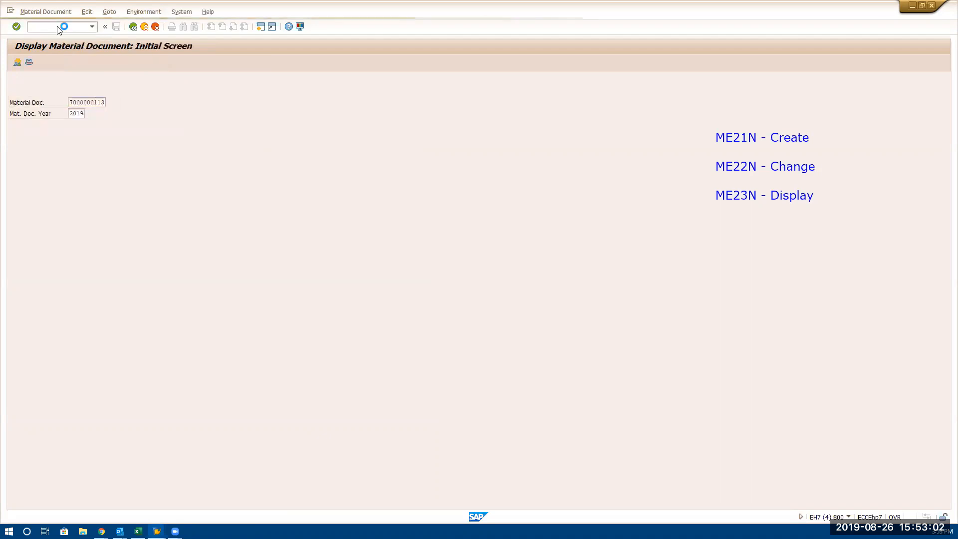
Open the material document's accounting document, select its document number for copying and check the system status details for the transaction code
left_click(177, 63)
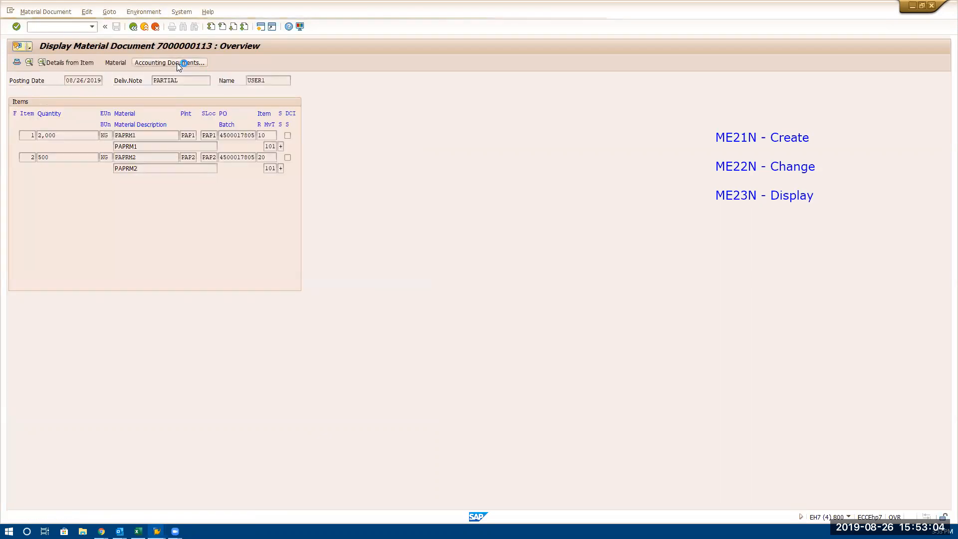
double_click(94, 91)
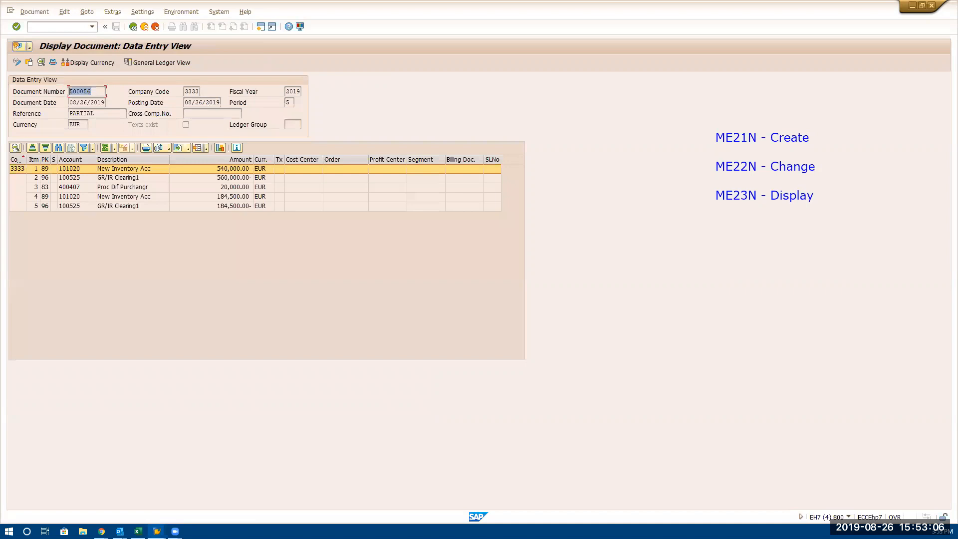
left_click(94, 92)
left_click(849, 517)
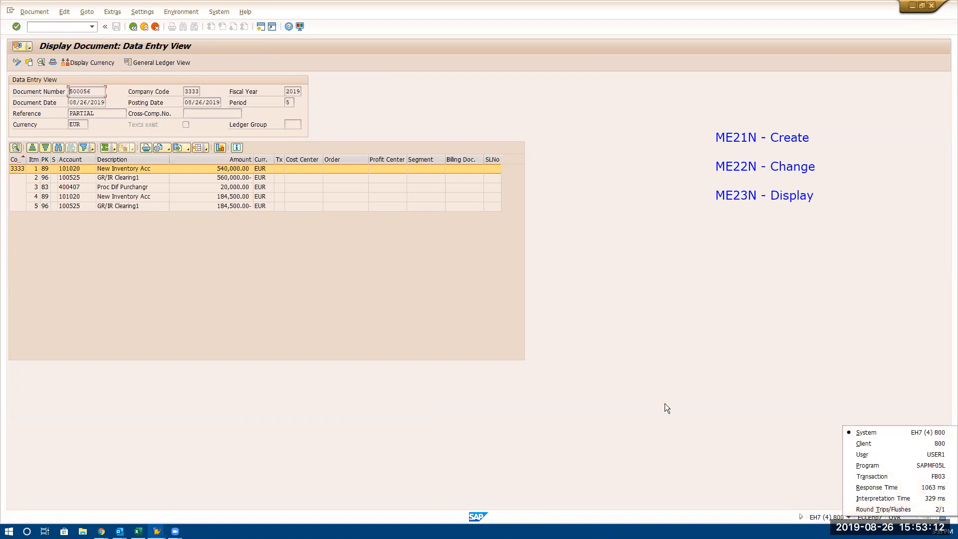
left_click(419, 316)
left_click(77, 28)
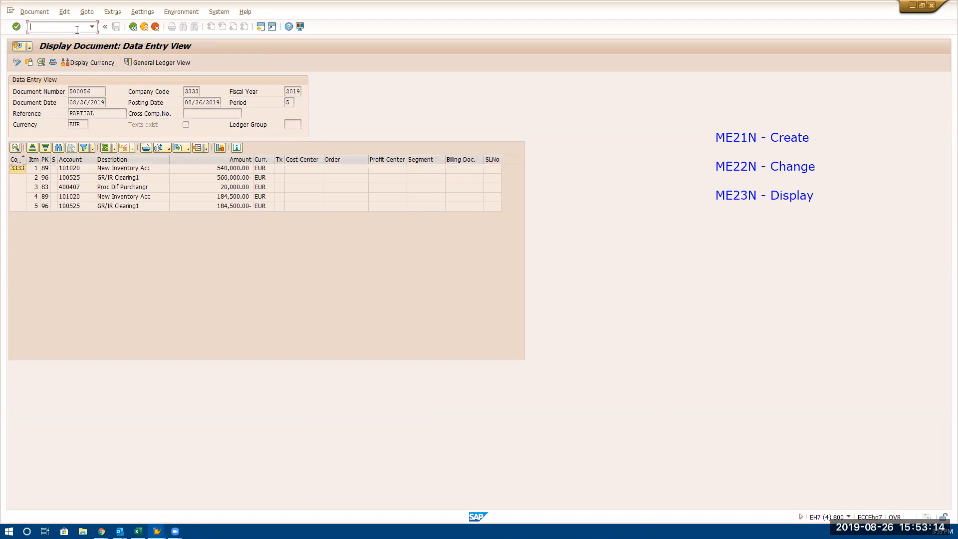
type("/NMIRO")
key("Return")
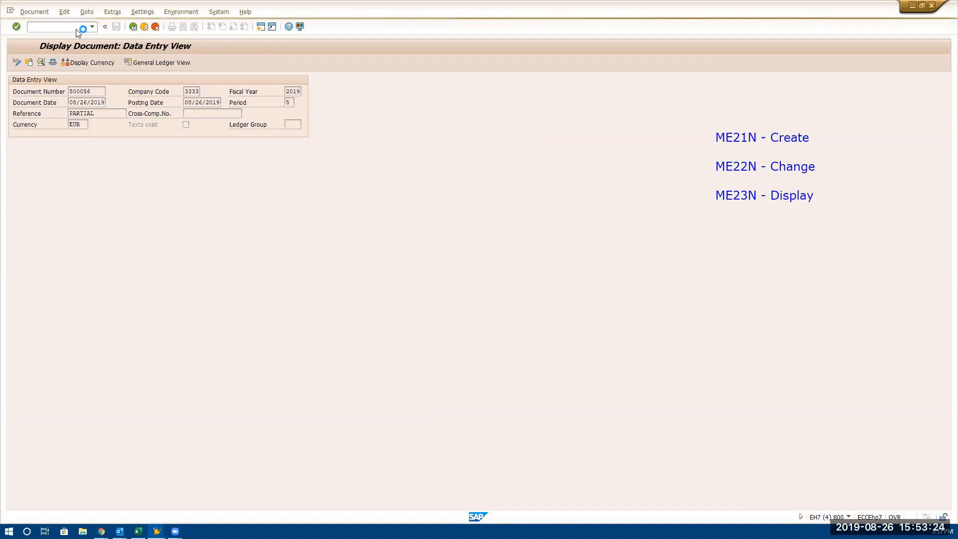
Start transaction FB03 and display accounting document 500056 in company code 3333
left_click(77, 27)
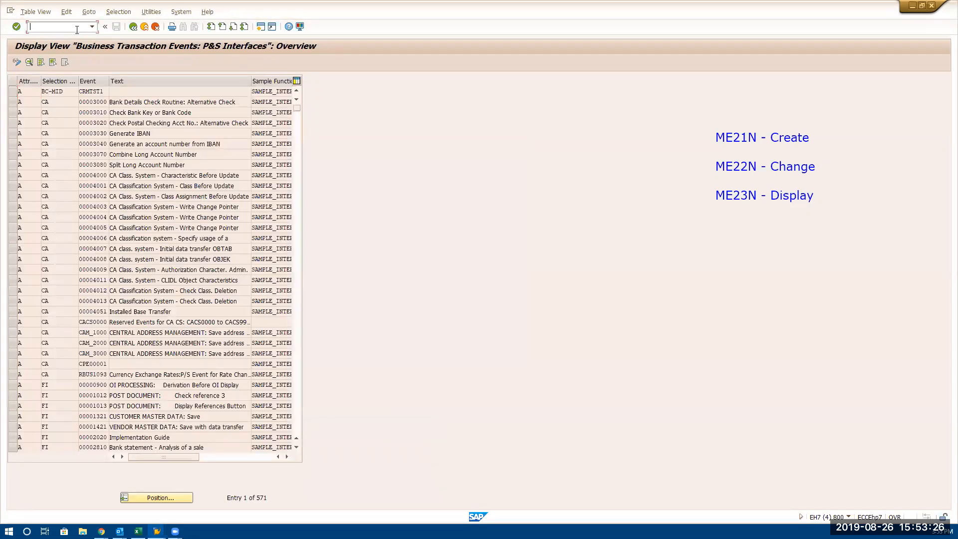
type("/NOAWD")
key("Return")
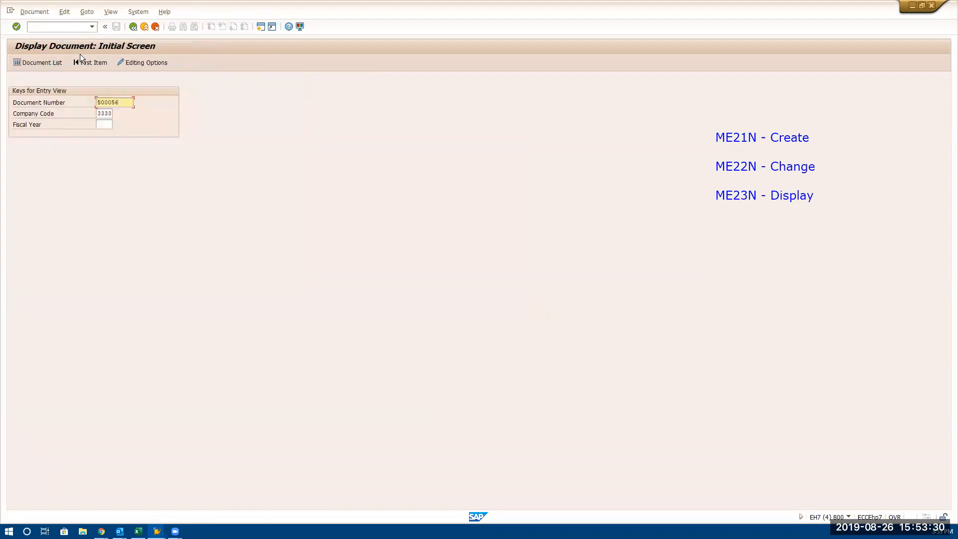
left_click(105, 125)
key("Return")
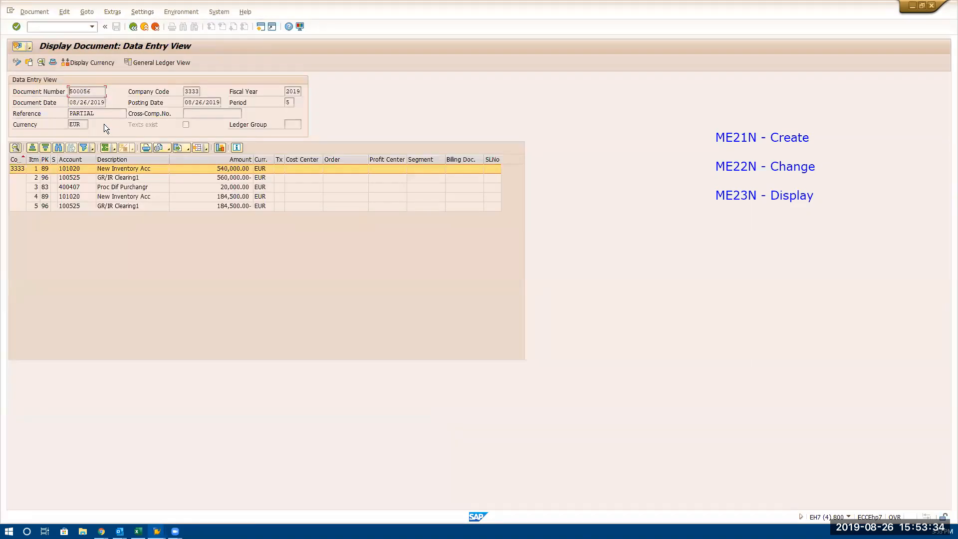
Select the G/L account number of the first GR/IR Clearing1 line for copying and open the G/L account balance display with FS10N
left_click(126, 178)
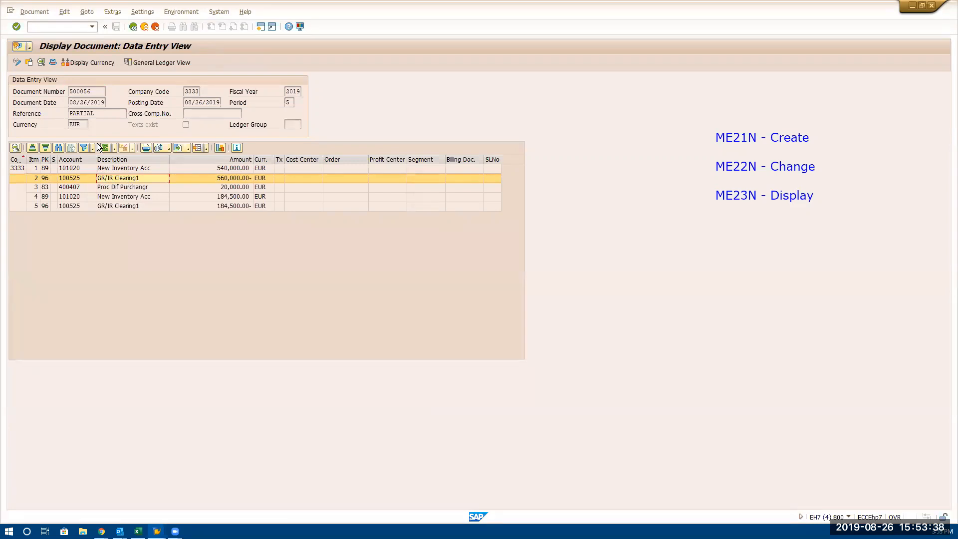
left_click(84, 180)
left_click(84, 180)
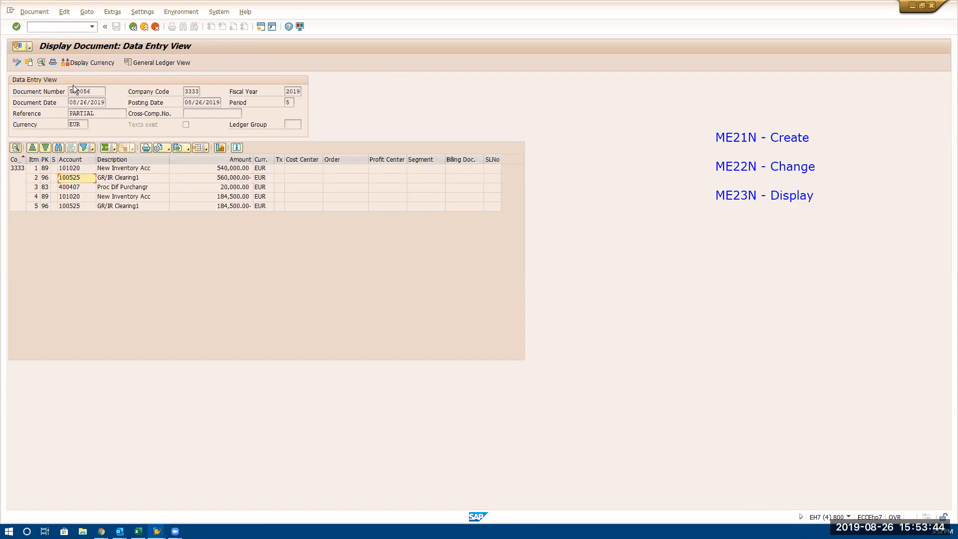
left_click(62, 28)
type("/NFS10N")
key("Return")
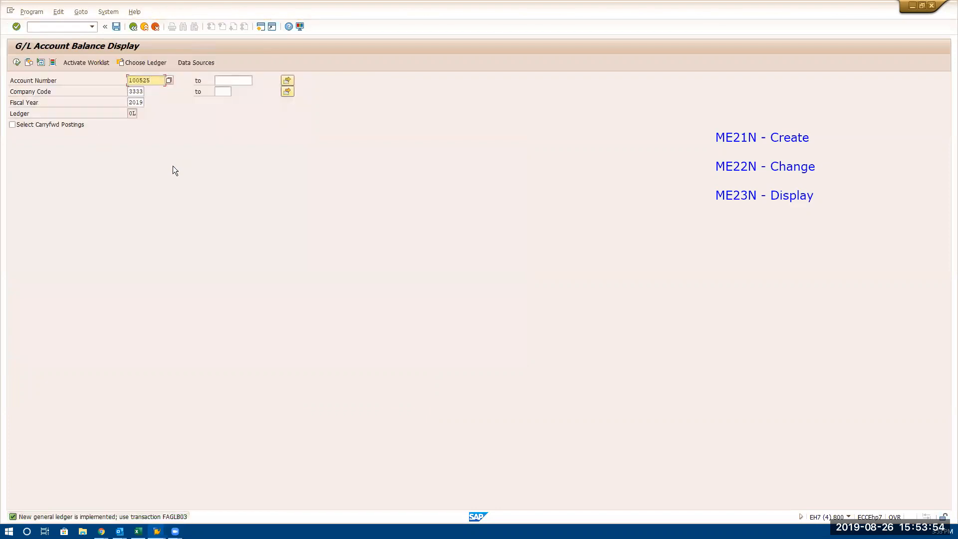
Display the GR/IR Clearing1 balances for company code 3333, fiscal year 2019, and open the period 5 line items
left_click(16, 62)
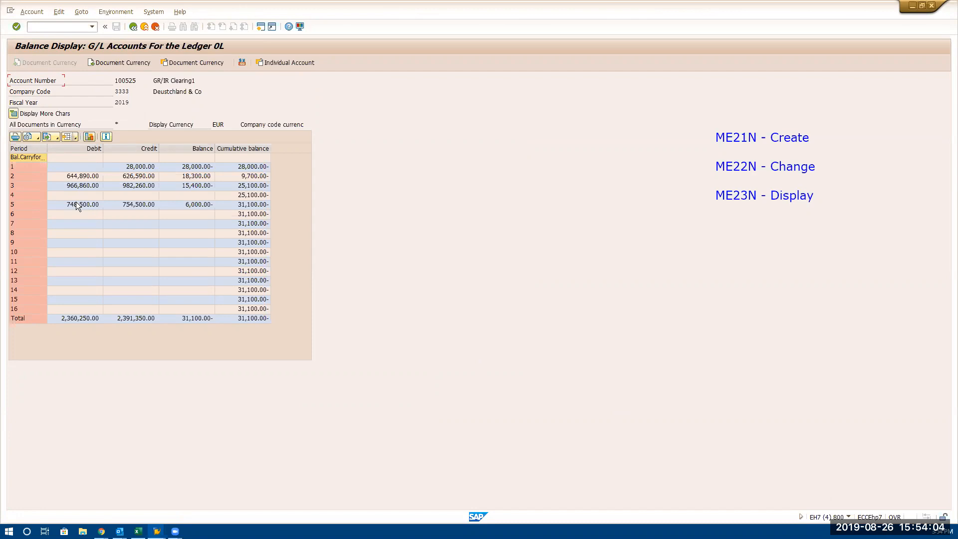
double_click(204, 205)
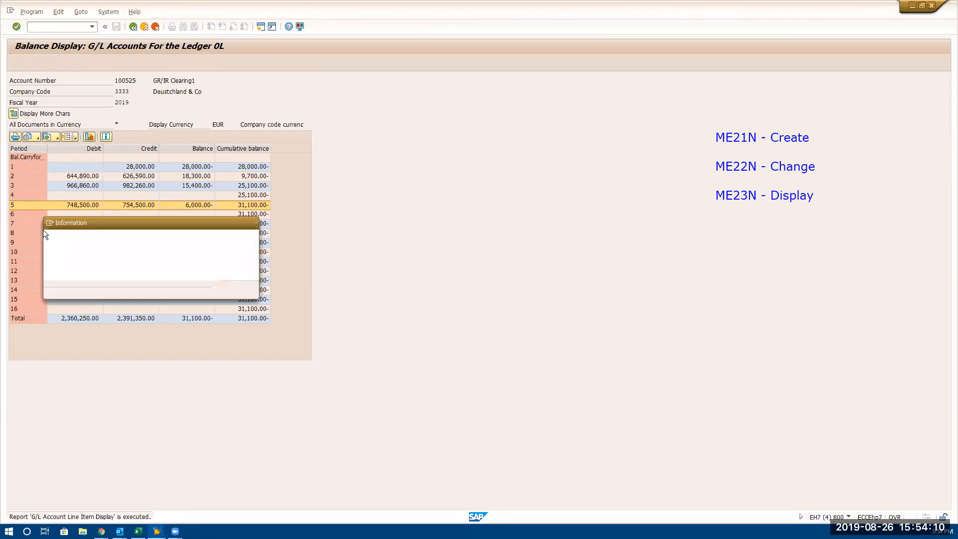
key("Return")
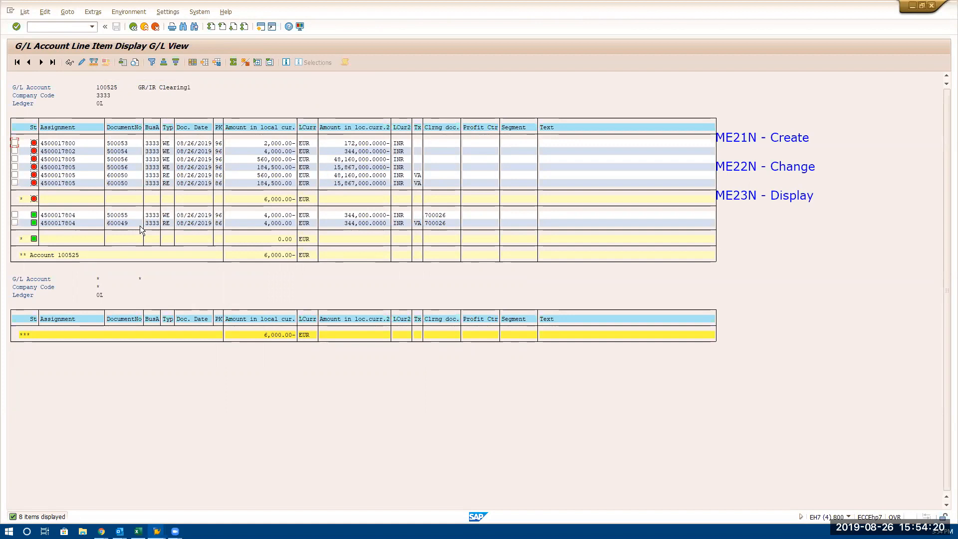
View the general ledger line item details of the 184,500.00 EUR line in document 600050, closing them again
left_click(276, 176)
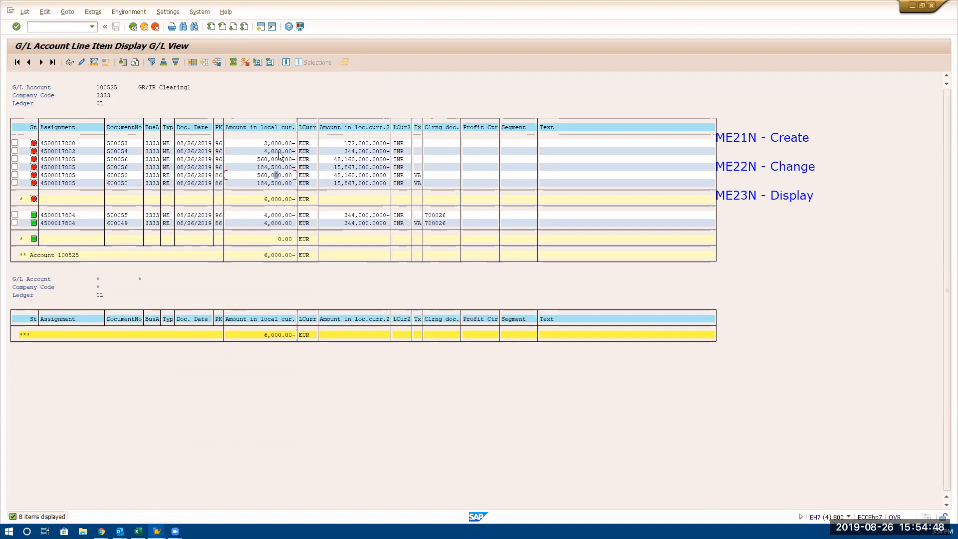
double_click(187, 184)
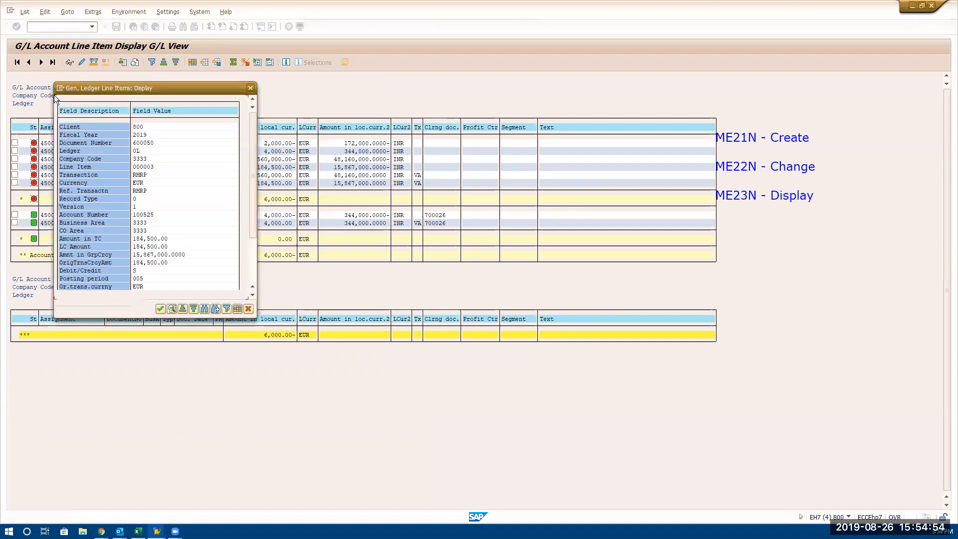
left_click(251, 88)
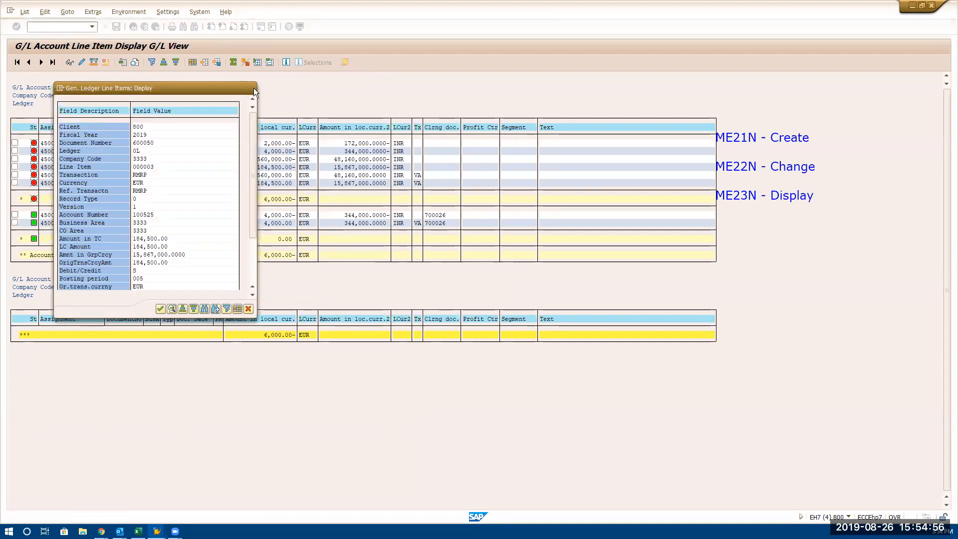
Mark the 184,500.00 EUR line of document 600050, display its line item and open the document overview
left_click(15, 183)
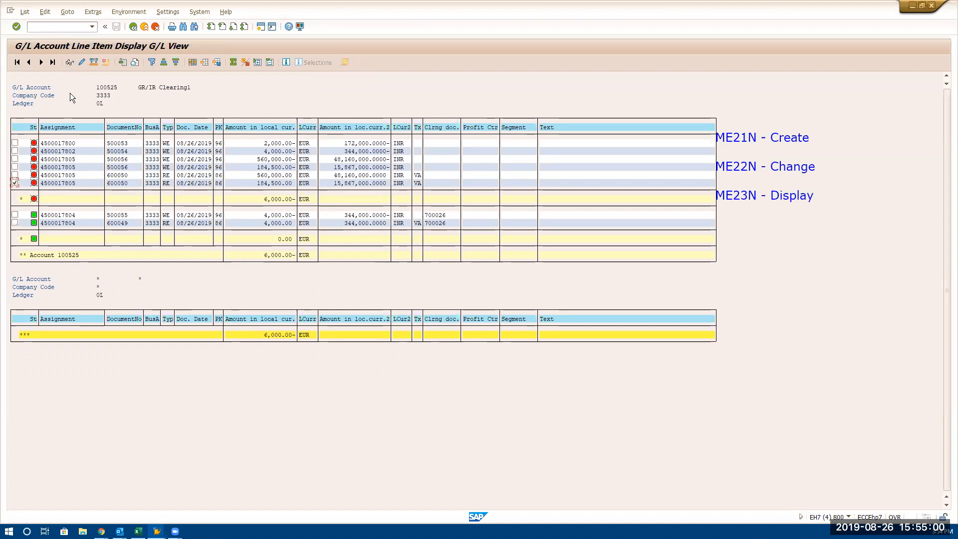
left_click(70, 64)
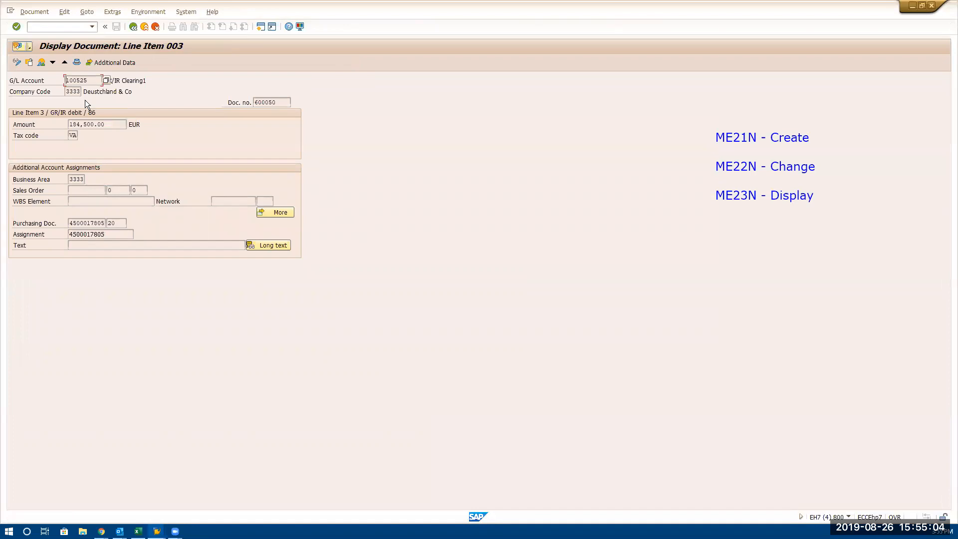
left_click(42, 63)
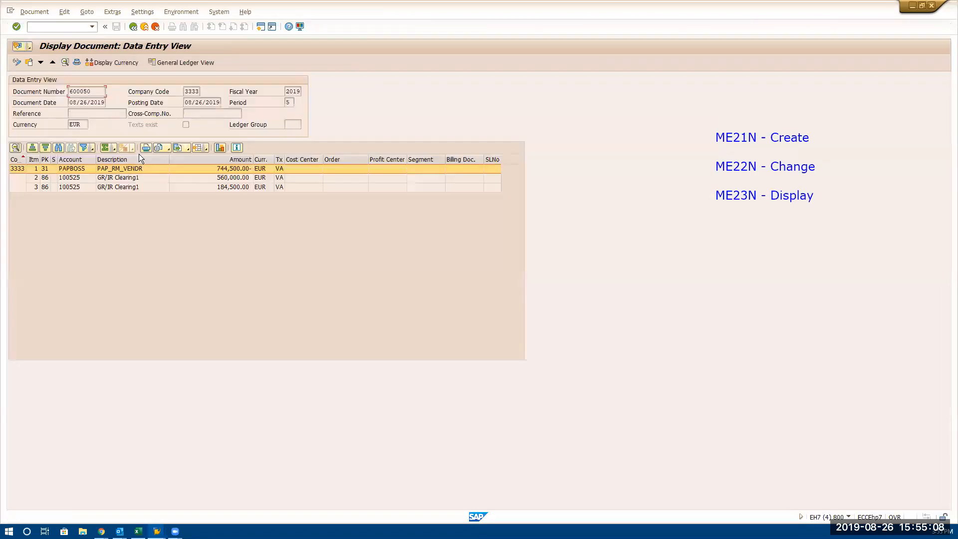
Open the vendor line item of the invoice document and look up payment block key R (Invoice verification) in the possible entries
double_click(131, 171)
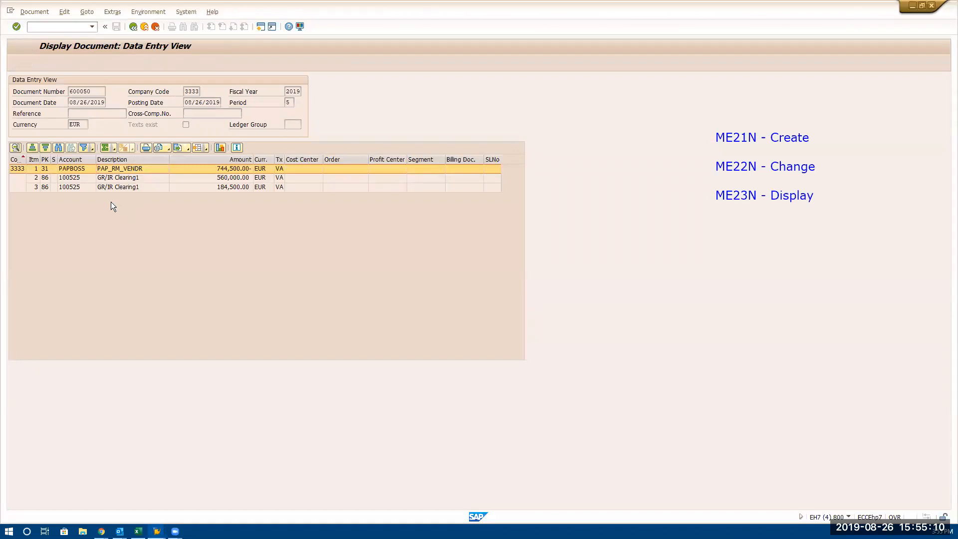
left_click(66, 202)
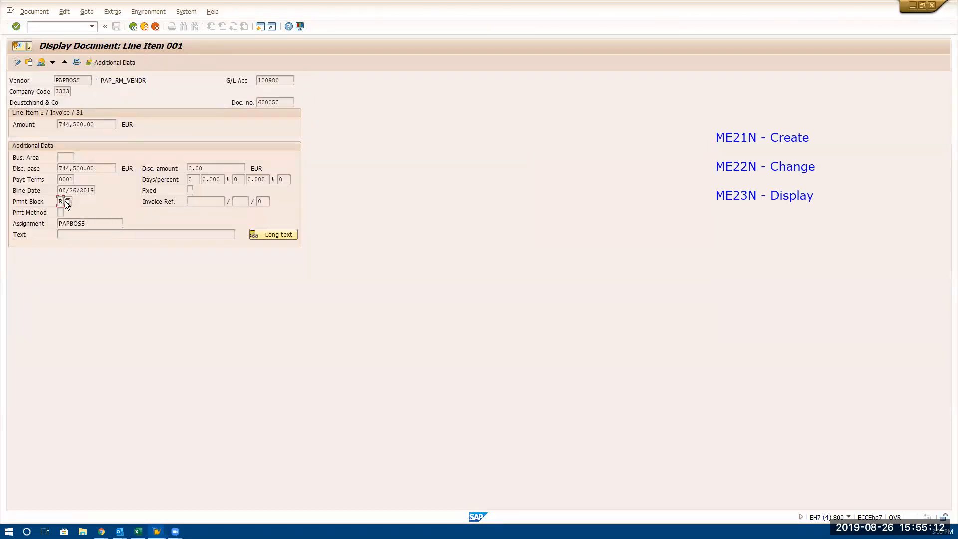
left_click(68, 201)
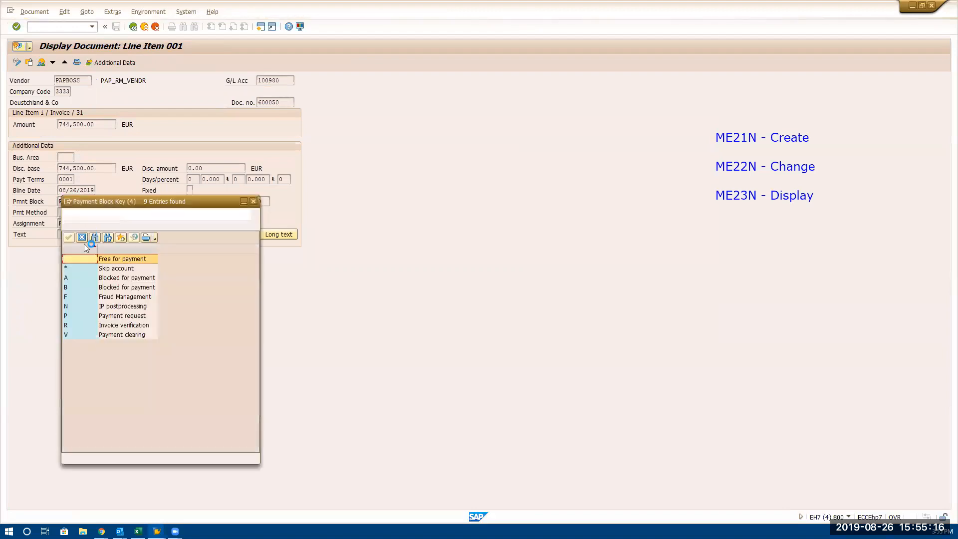
left_click(117, 329)
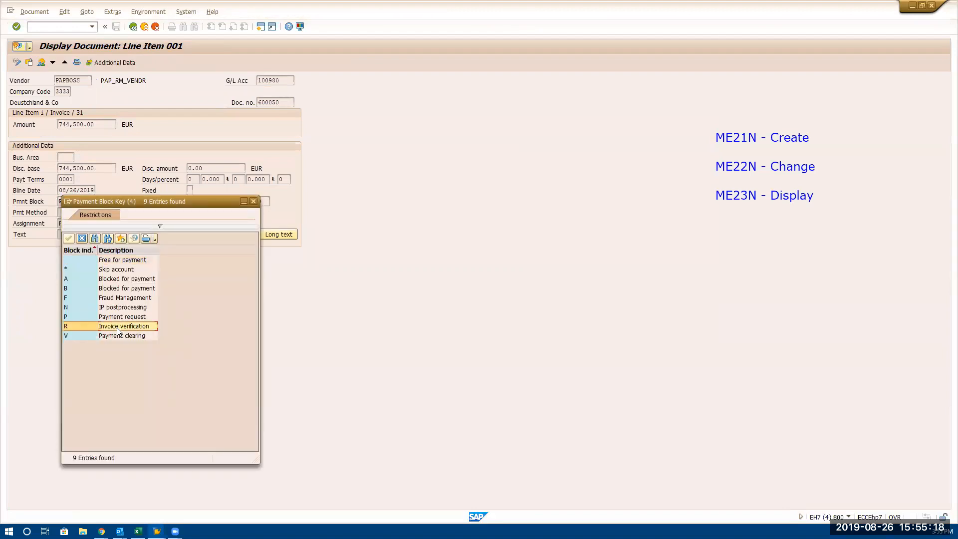
left_click(253, 201)
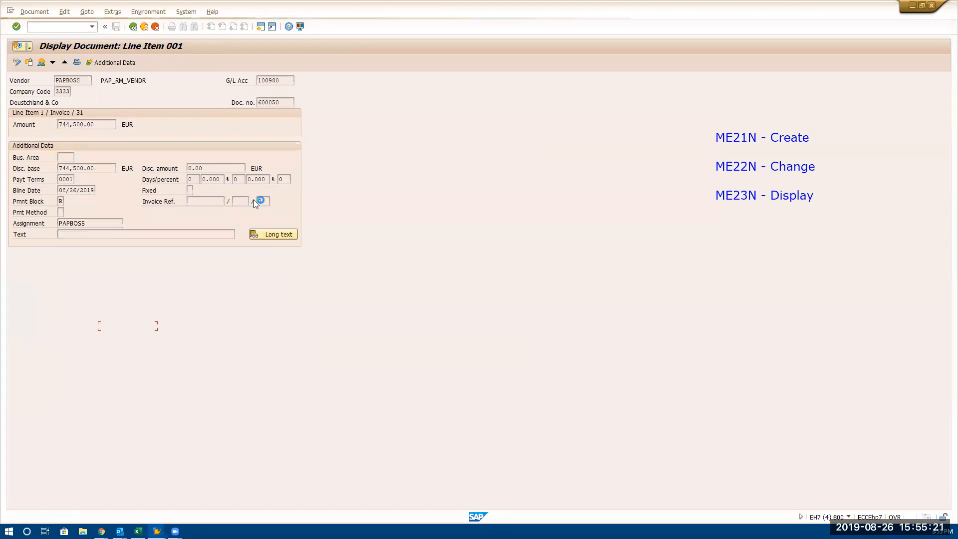
Leave the invoice document, the line item list and the balance display to return to SAP Easy Access
left_click(133, 27)
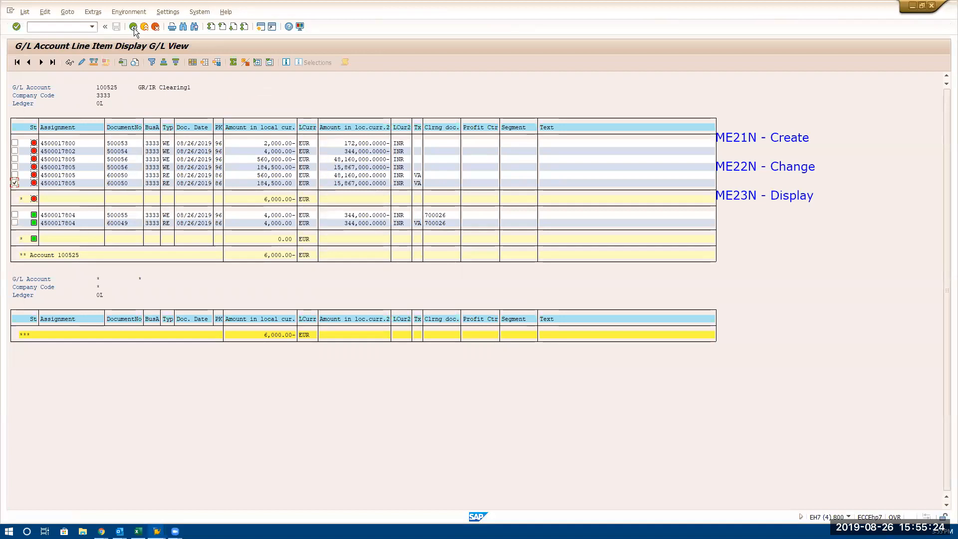
left_click(134, 27)
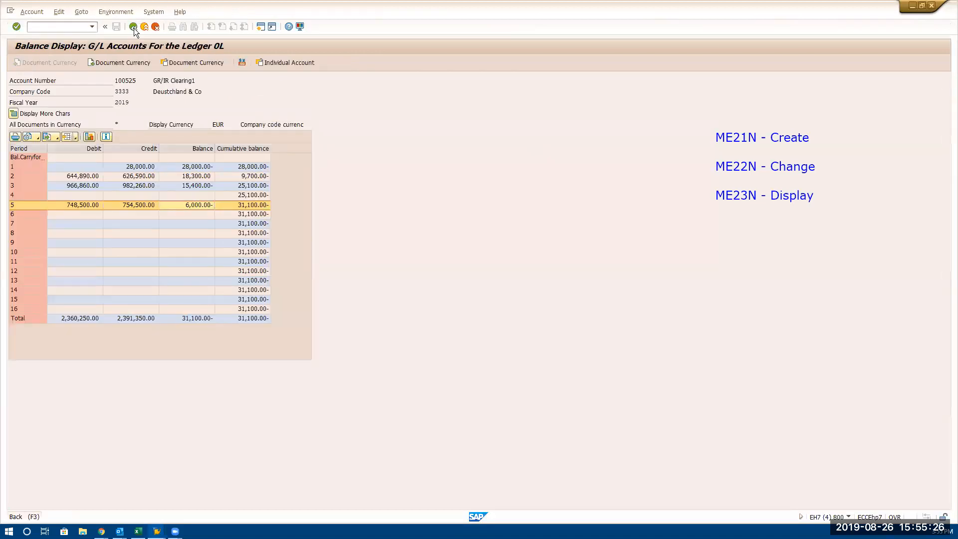
left_click(133, 27)
left_click(133, 27)
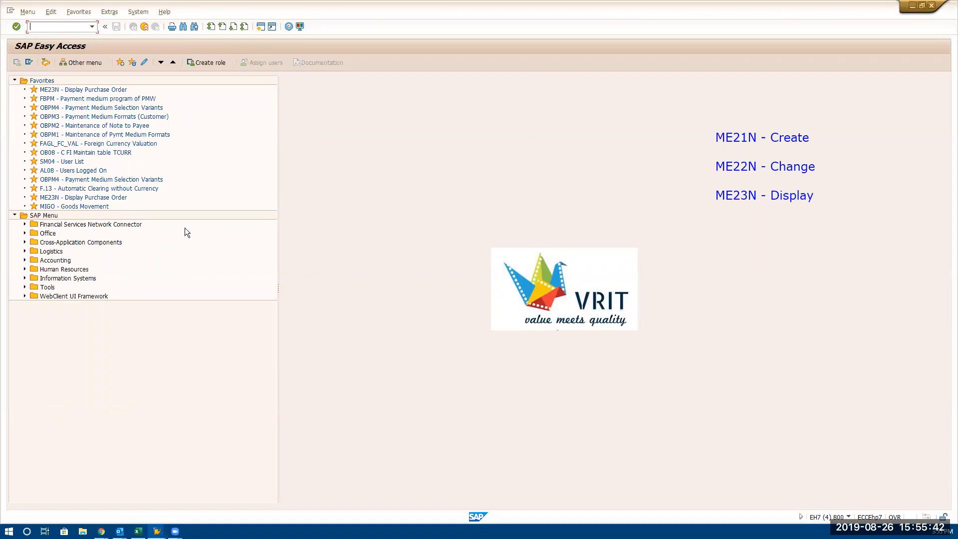
Start transaction ME23N and show the purchase order history for item 20, PAPRM2
type("E23N")
key("Return")
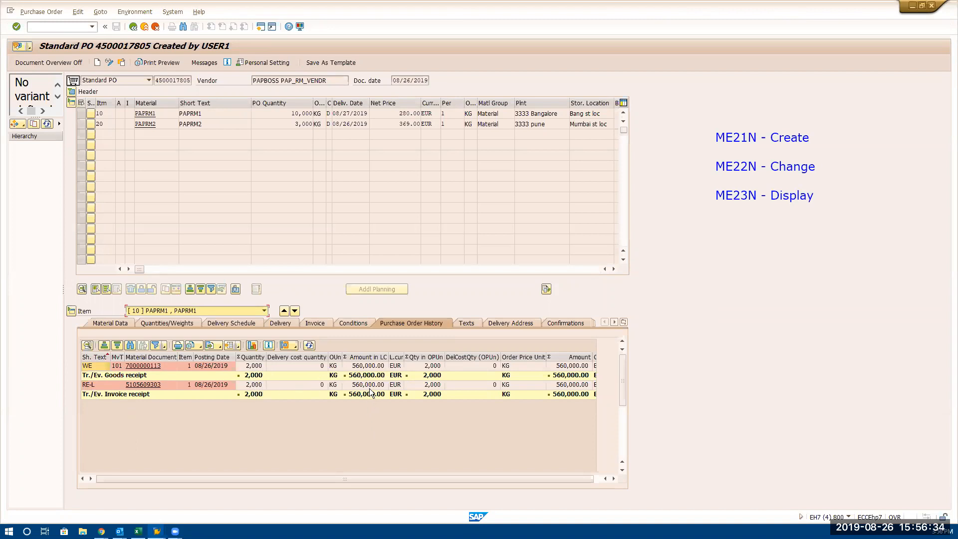
left_click(211, 311)
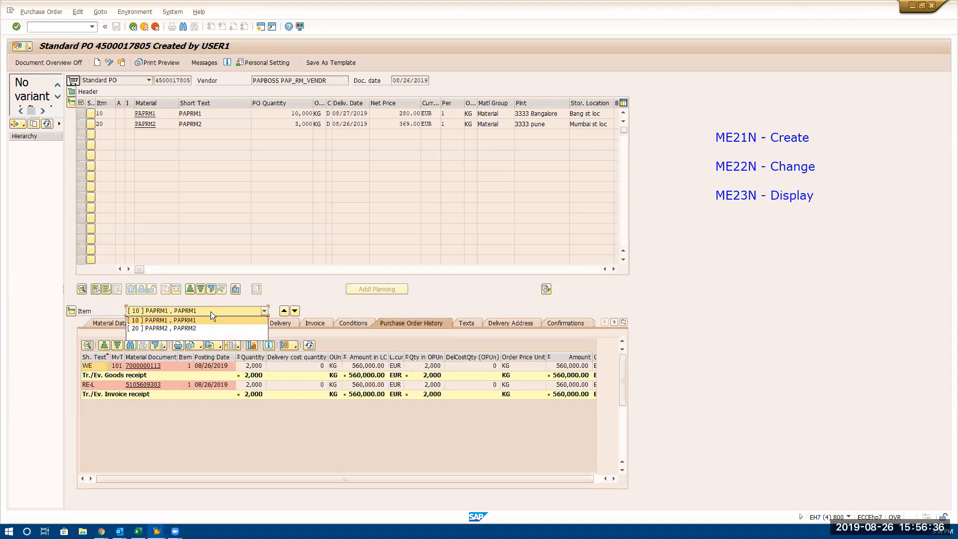
left_click(196, 327)
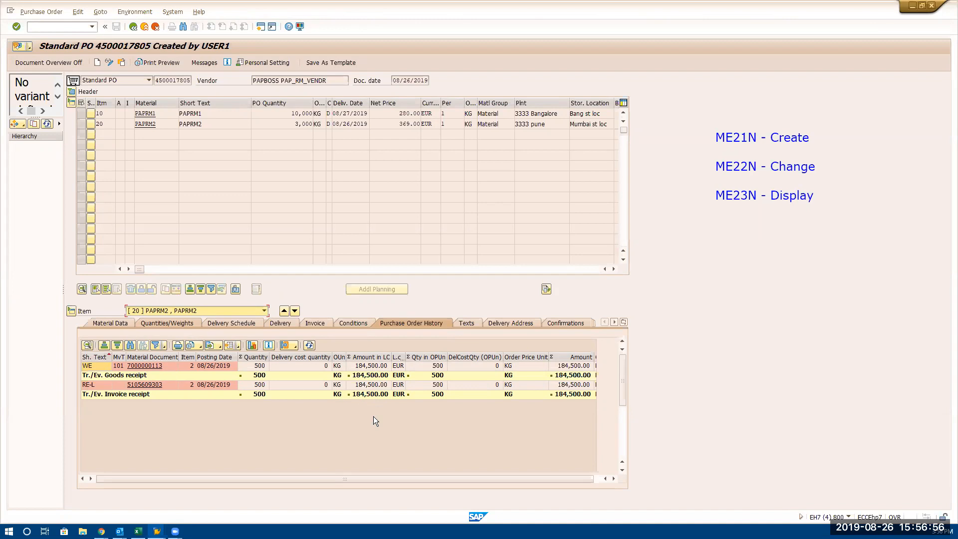
left_click(140, 367)
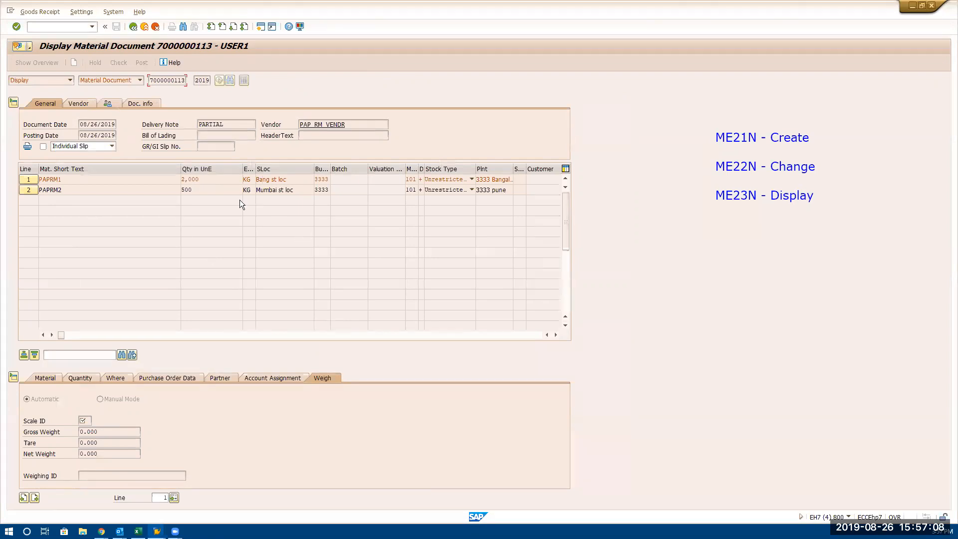
left_click(146, 103)
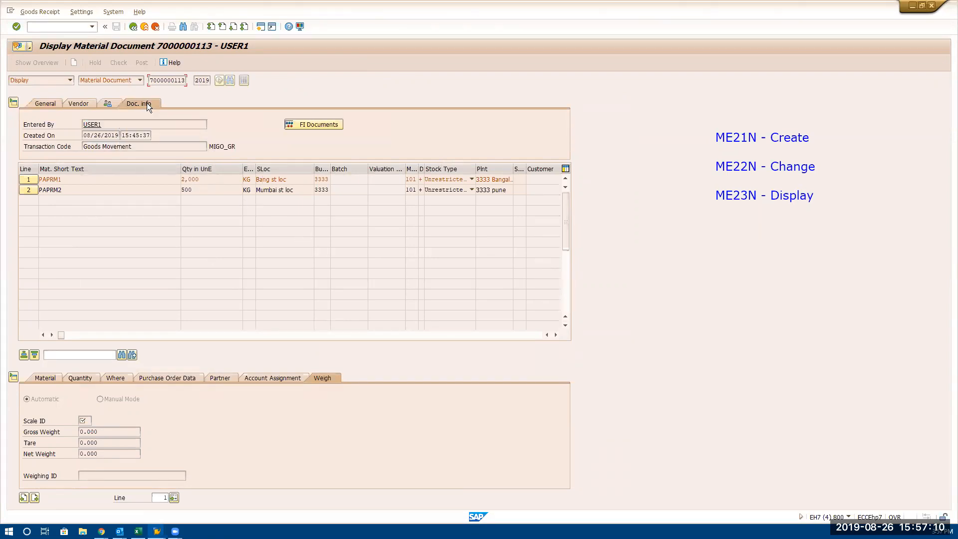
left_click(315, 125)
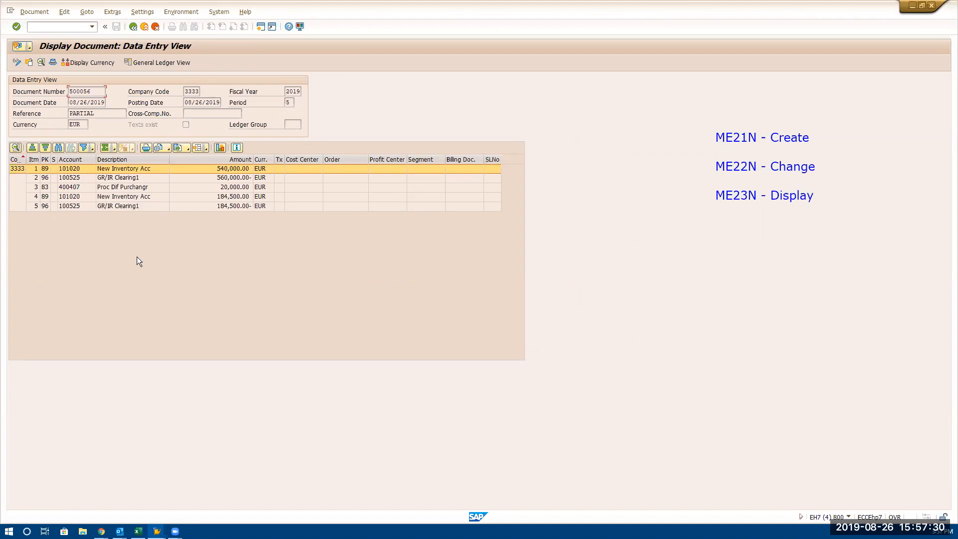
Examine the GR/IR Clearing1 and New Inventory Acc amounts in the goods receipt's accounting document, returning to the purchase order
left_click(241, 178)
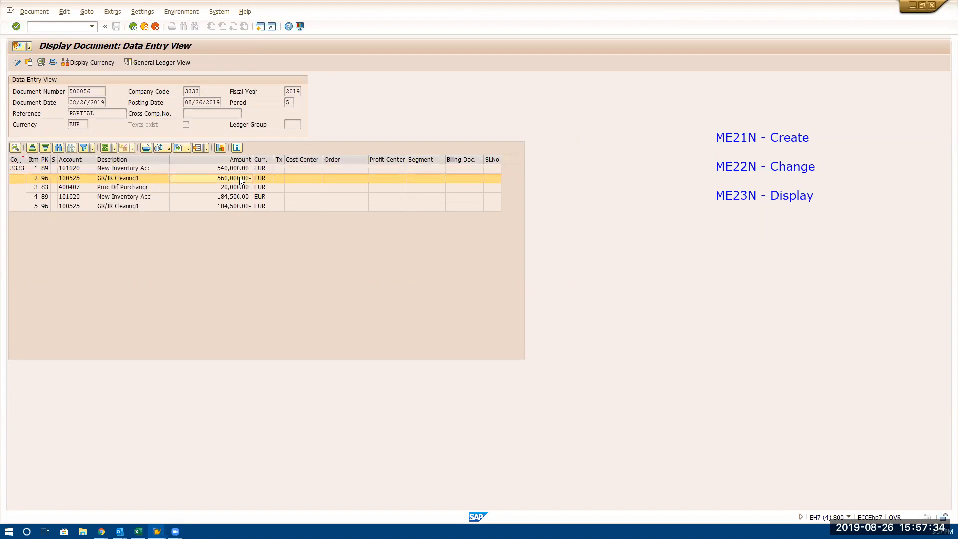
left_click(238, 206)
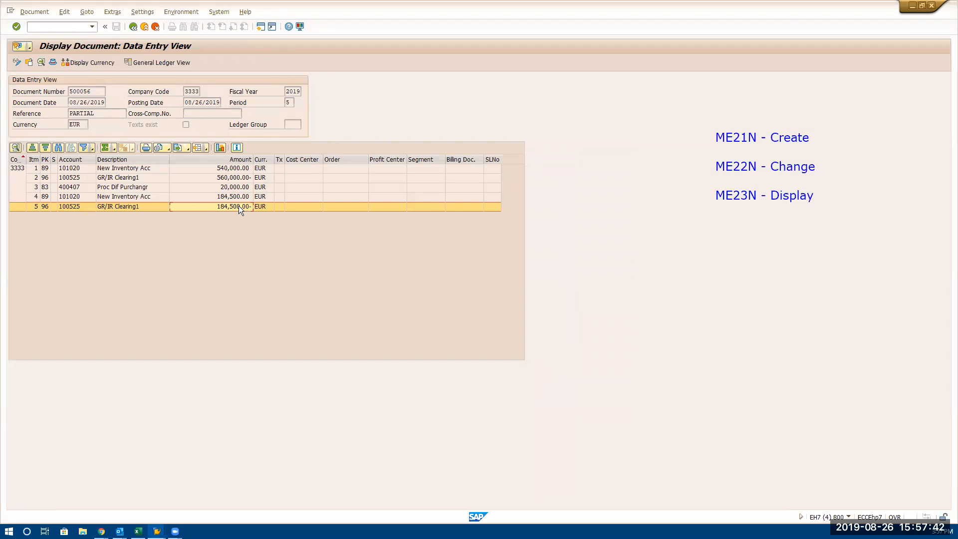
left_click(232, 168)
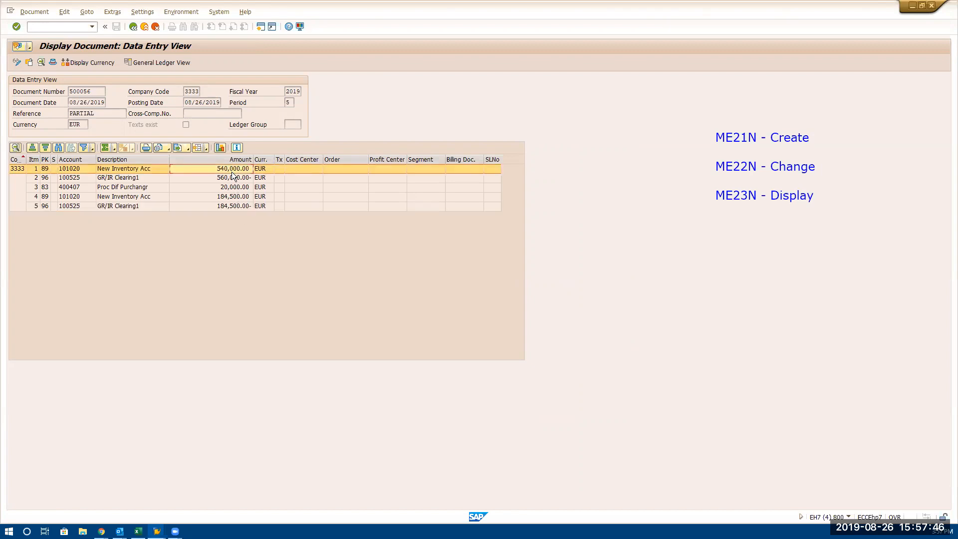
left_click(231, 176)
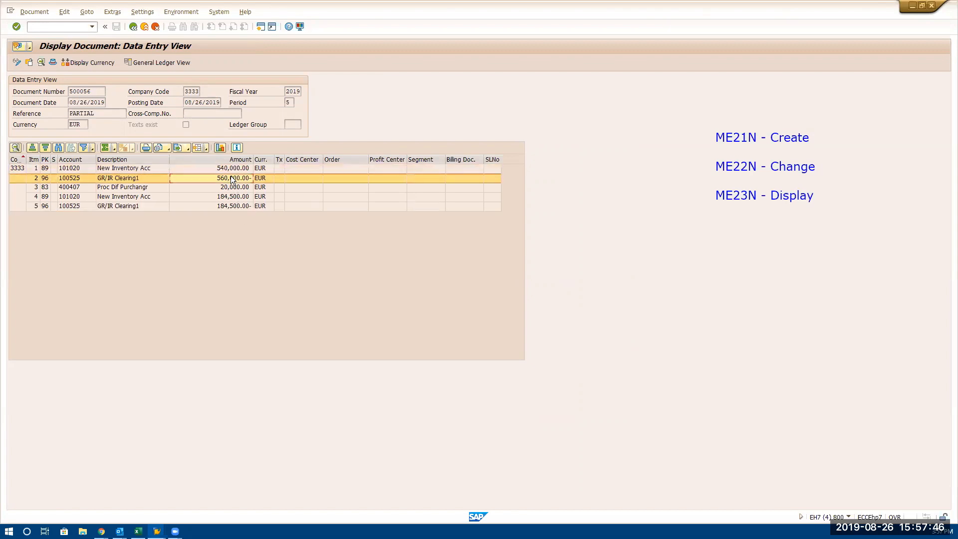
left_click(135, 27)
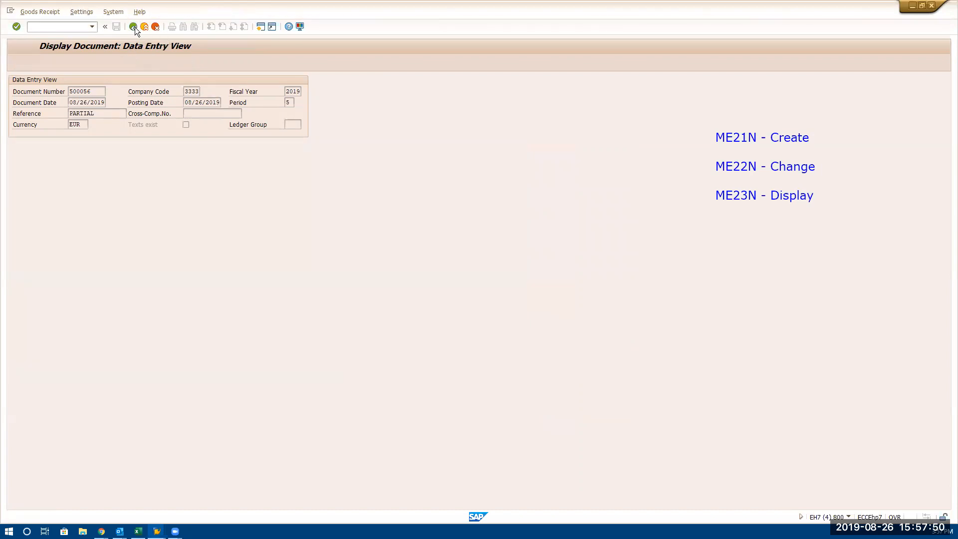
left_click(134, 27)
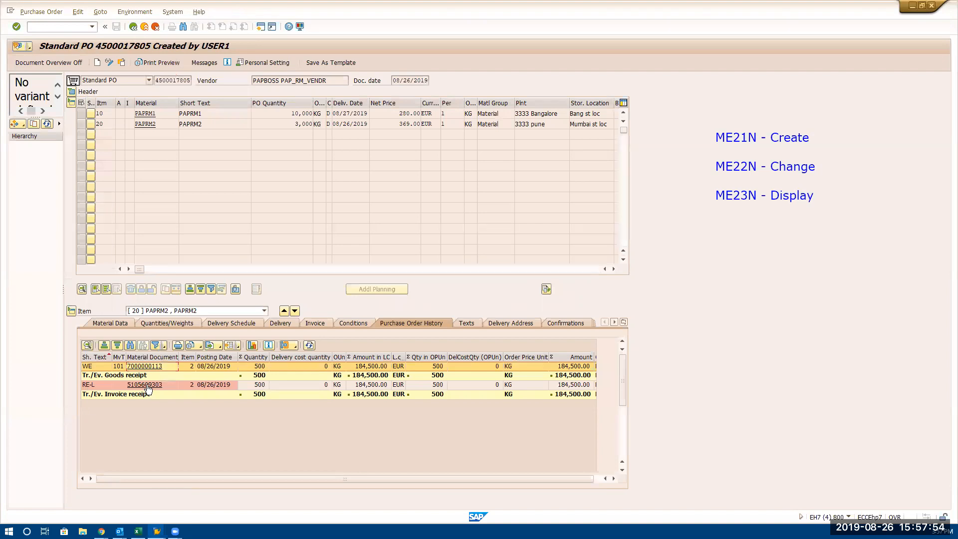
left_click(148, 386)
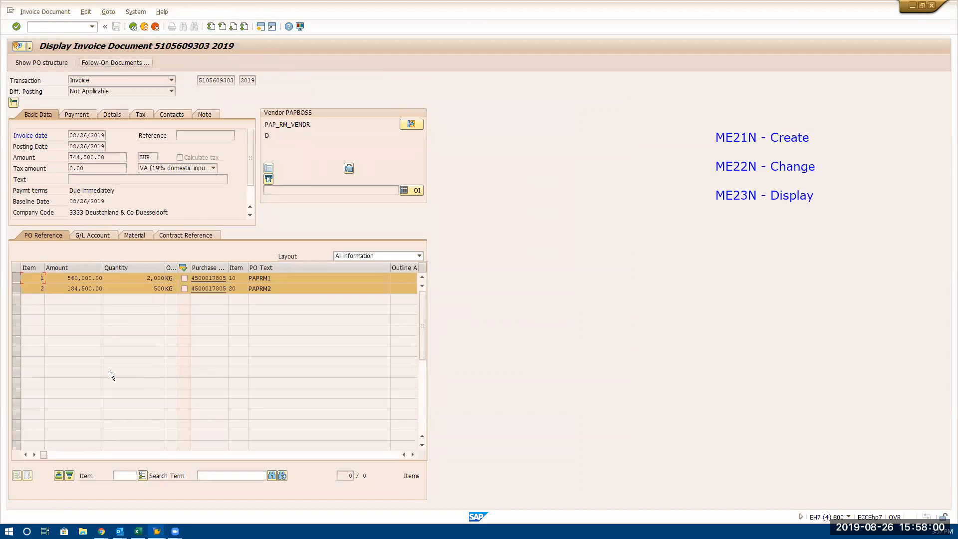
left_click(114, 62)
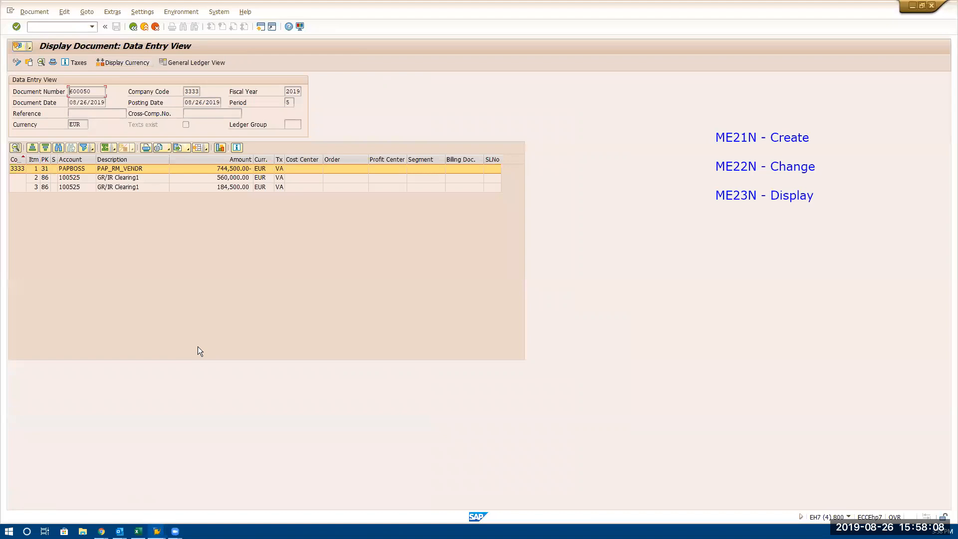
left_click(131, 169)
left_click(136, 178)
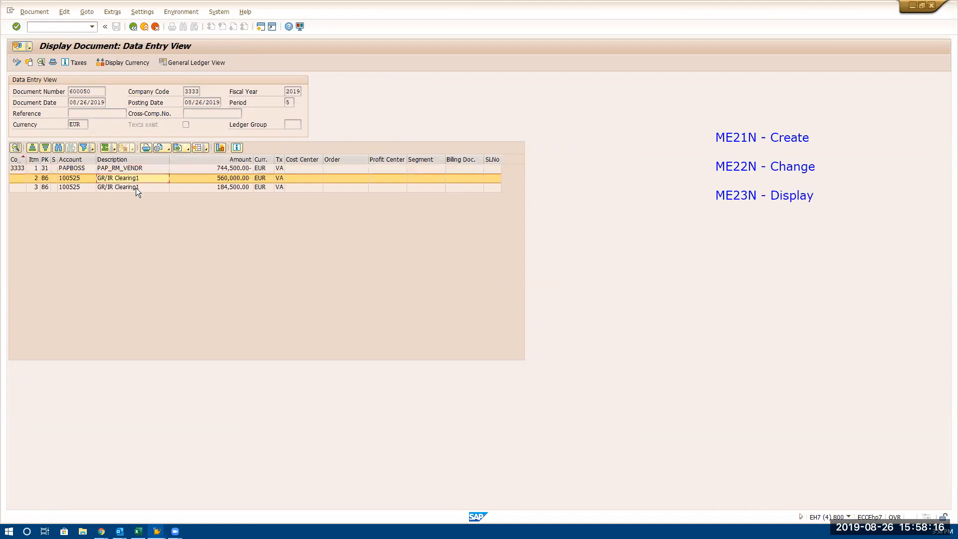
left_click(135, 187)
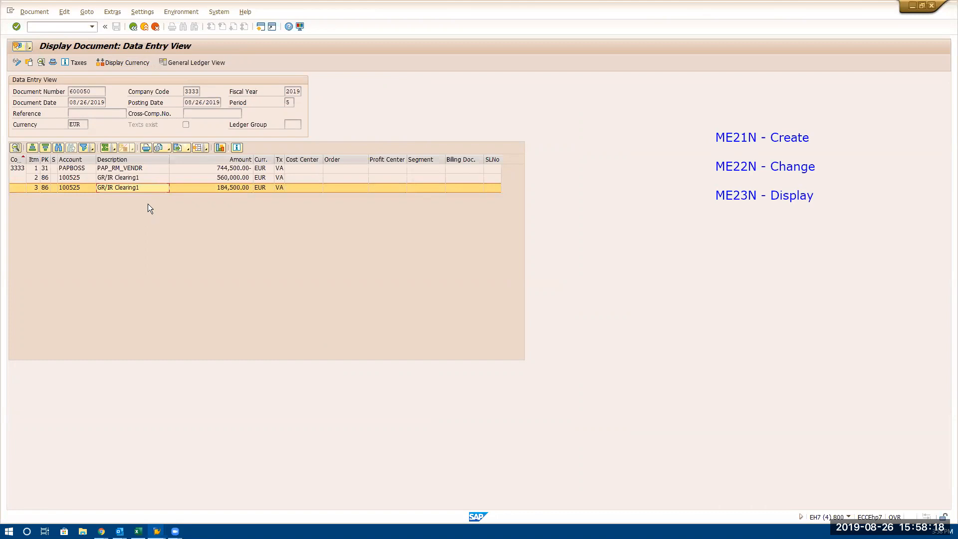
left_click(143, 179)
left_click(142, 188)
Leave the invoice's accounting document, the invoice and the purchase order display to return to SAP Easy Access
left_click(133, 27)
left_click(134, 26)
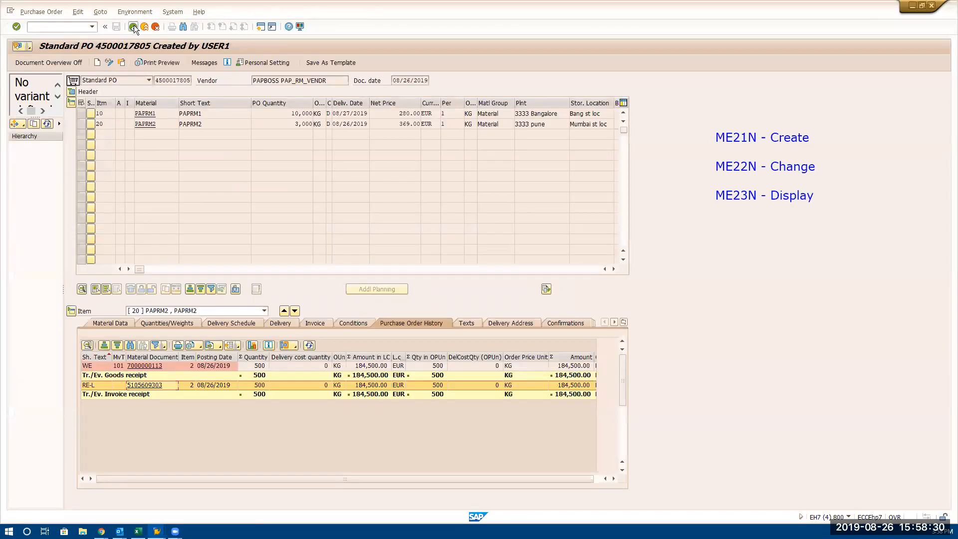
left_click(134, 26)
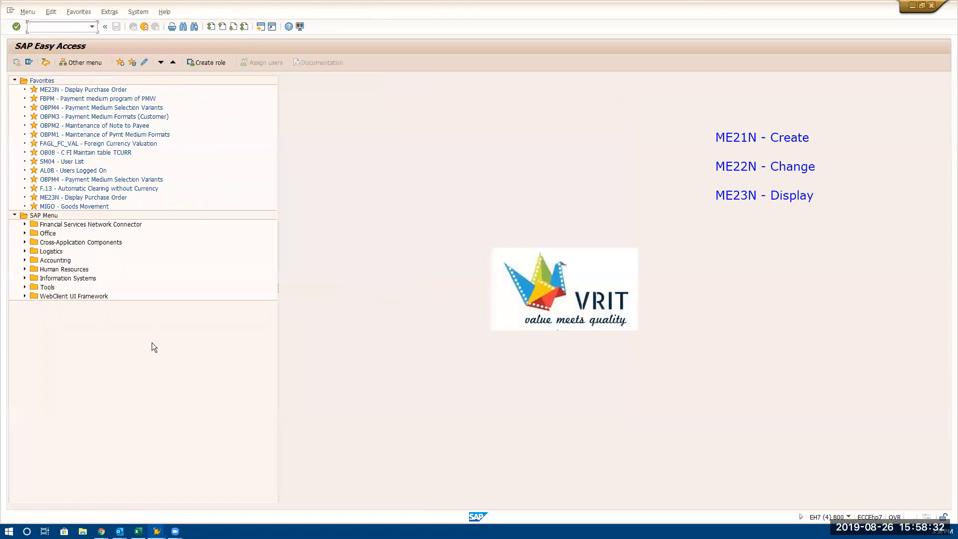